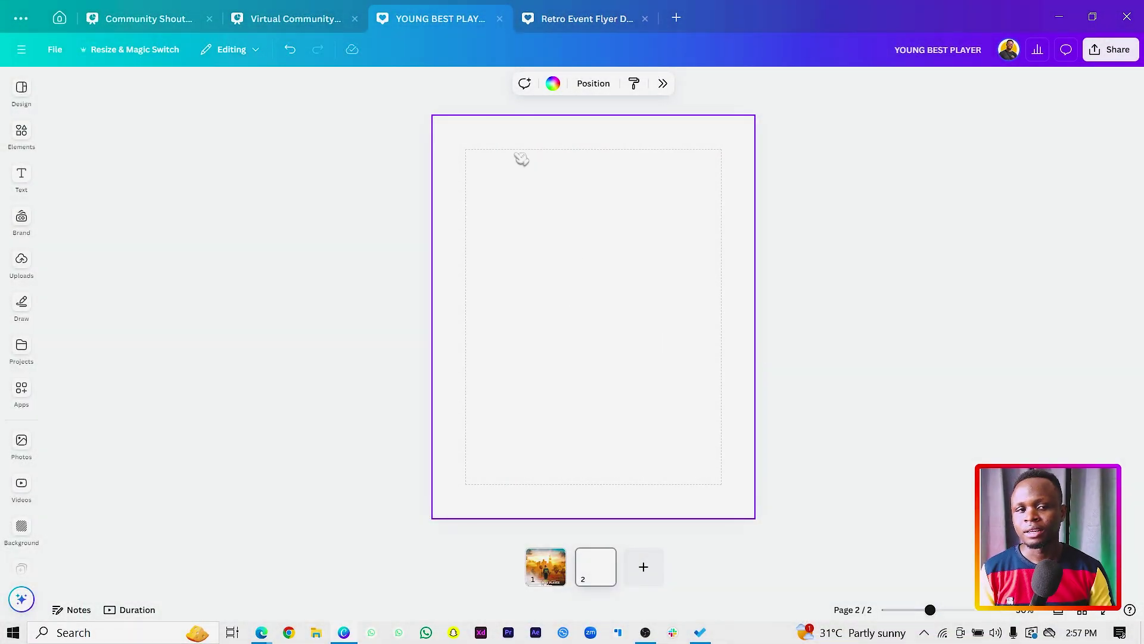
# Find the road-at-sunset photo under Recently used elements and check its details.
pyautogui.click(21, 132)
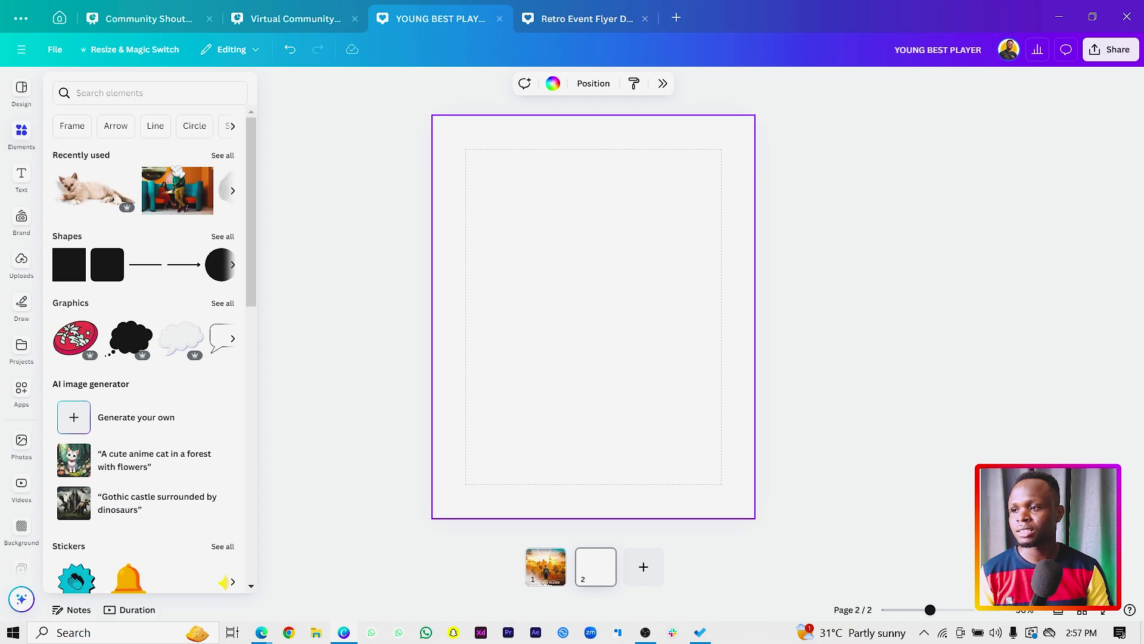
pyautogui.click(223, 156)
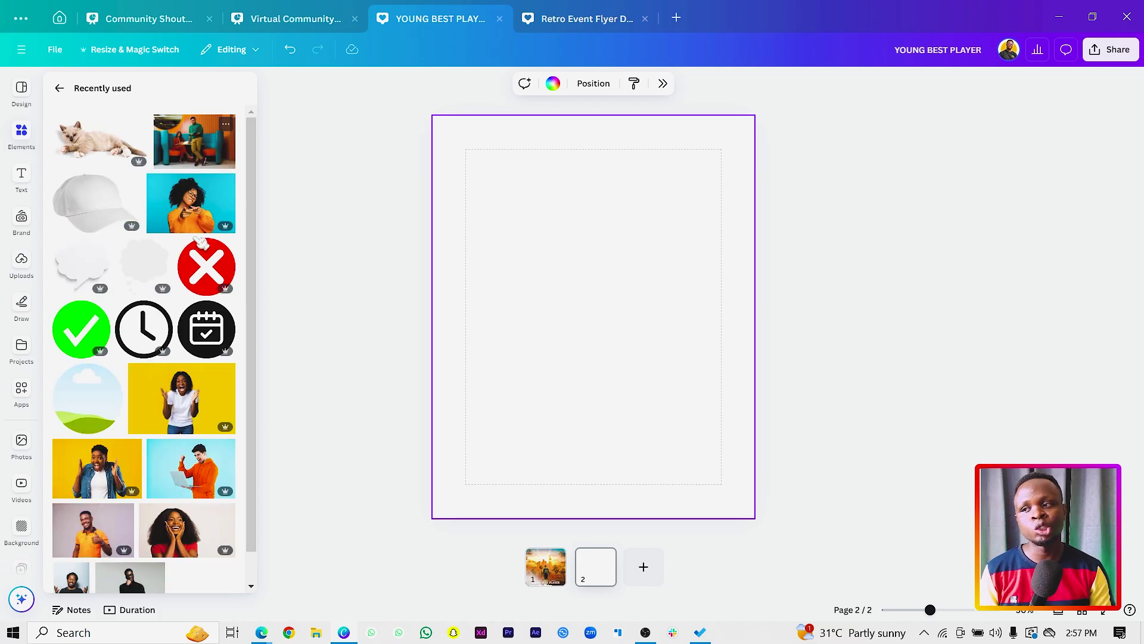
pyautogui.scroll(-10, 177, 322)
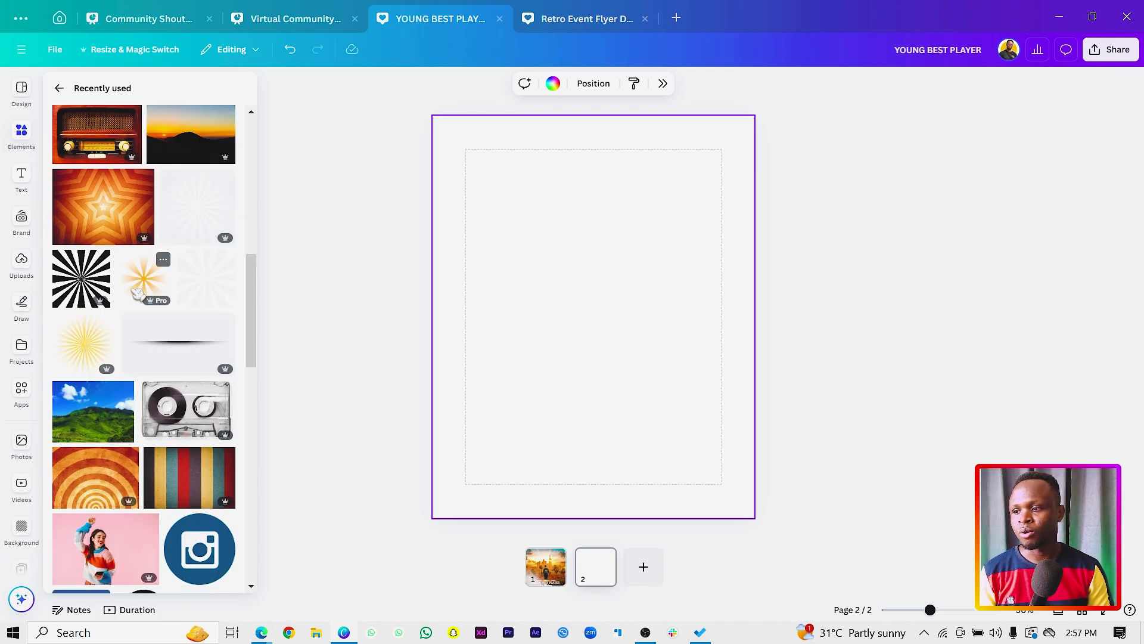
pyautogui.scroll(-5, 138, 295)
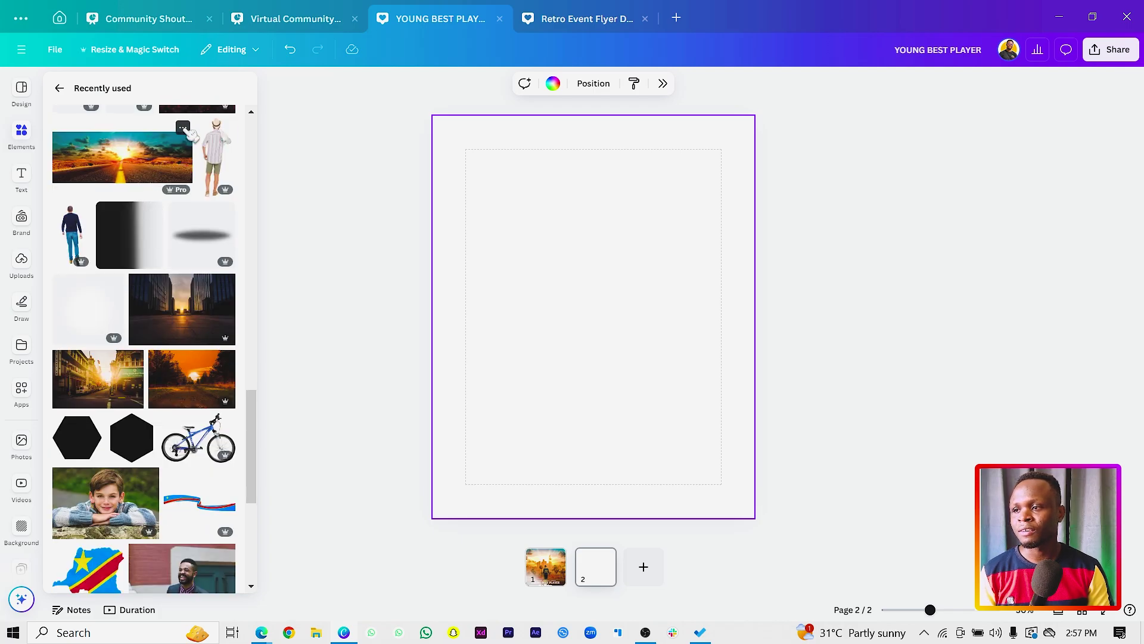
pyautogui.click(185, 129)
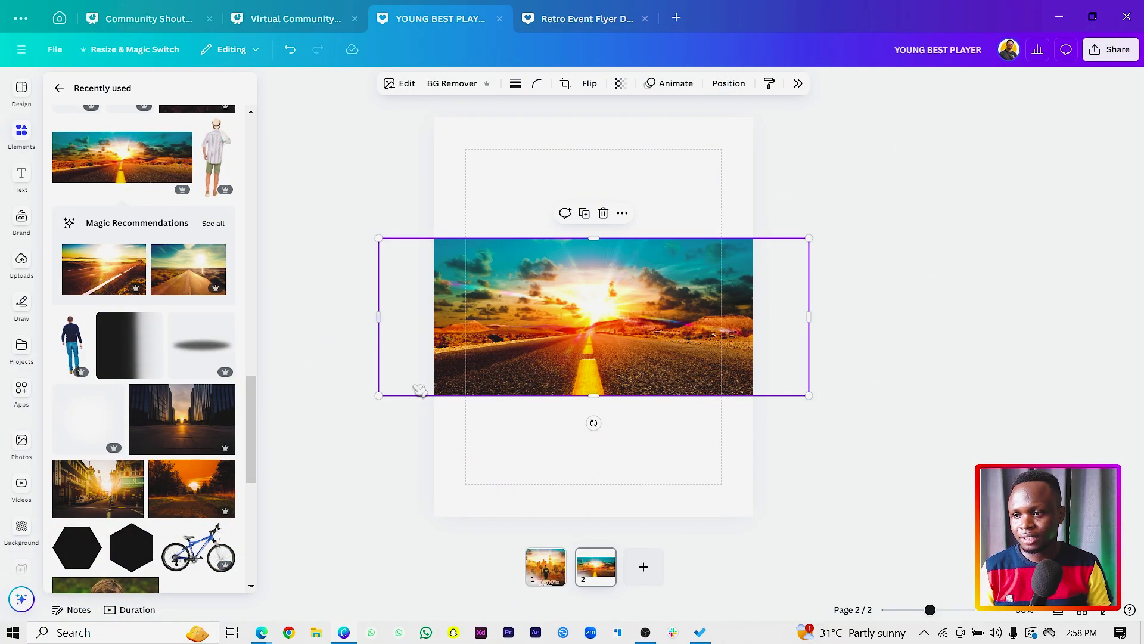
# Enlarge the road photo across the page's full width and lower portion, then start Magic Grab.
pyautogui.moveTo(379, 394); pyautogui.dragTo(197, 477)
pyautogui.moveTo(583, 344); pyautogui.dragTo(573, 391)
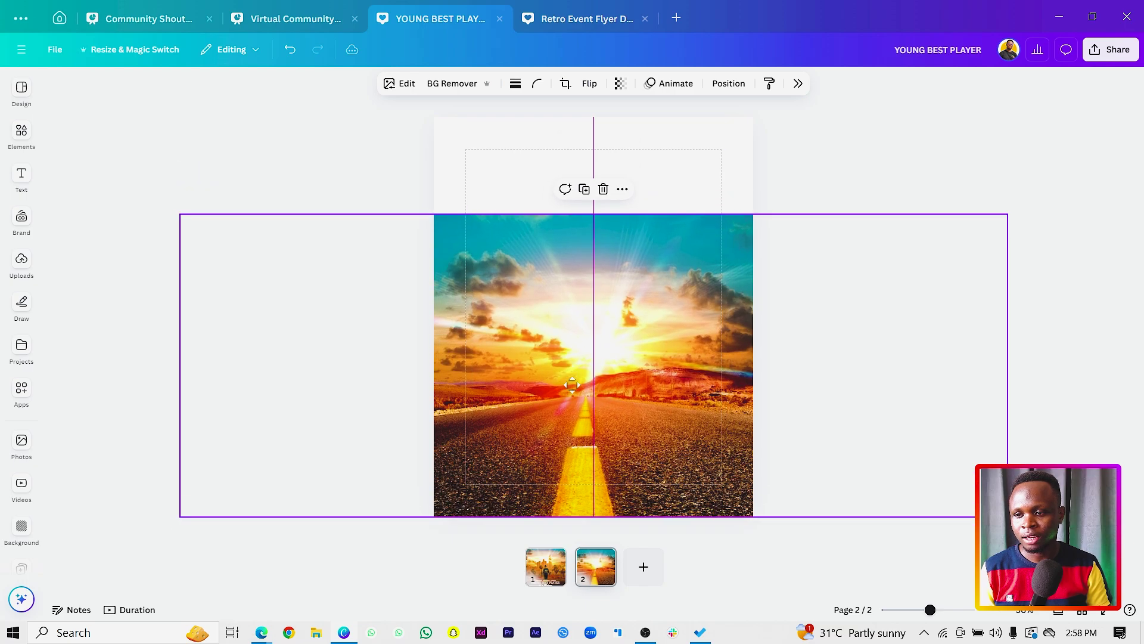
pyautogui.moveTo(177, 360); pyautogui.dragTo(405, 368)
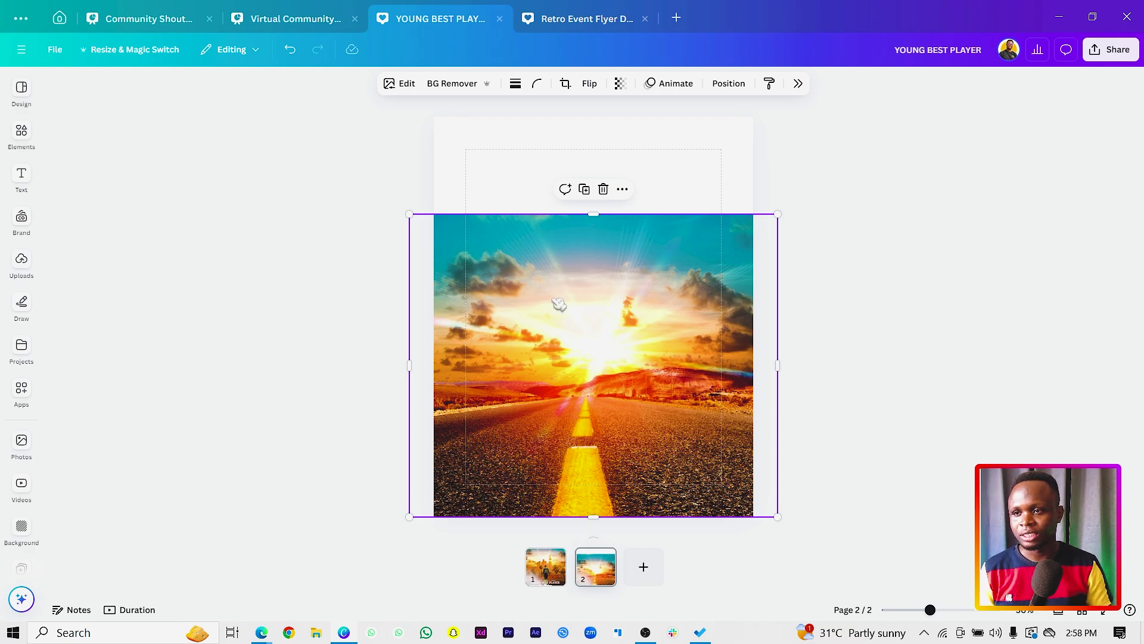
pyautogui.click(405, 83)
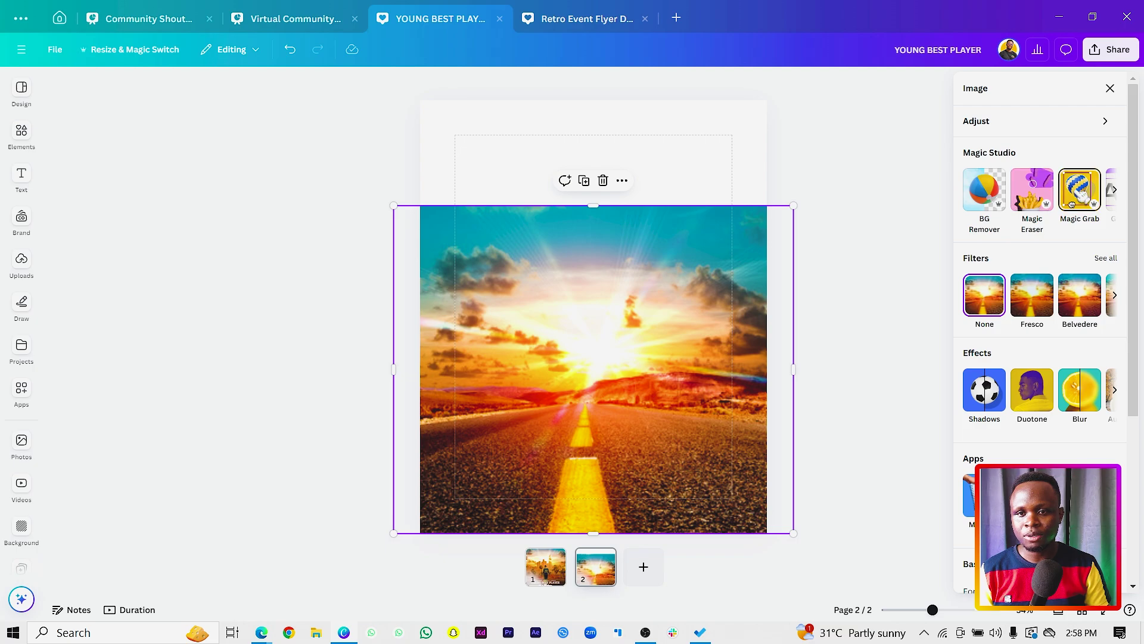
pyautogui.click(1080, 189)
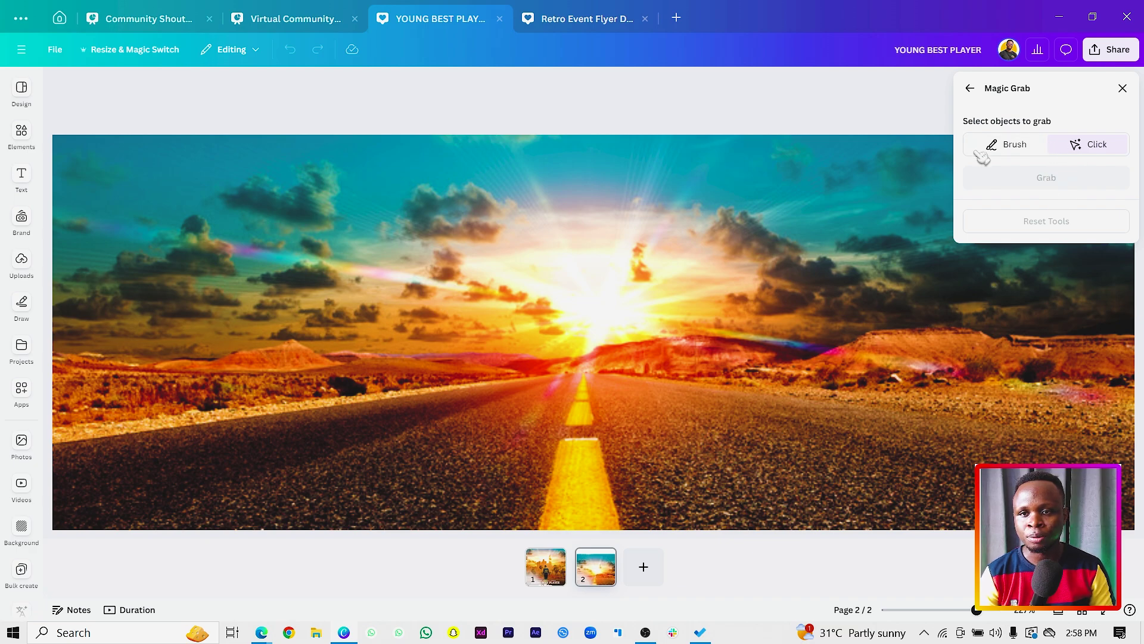
# With a size-100 brush, paint the road, far hill and gravel strip, then grab them.
pyautogui.click(994, 150)
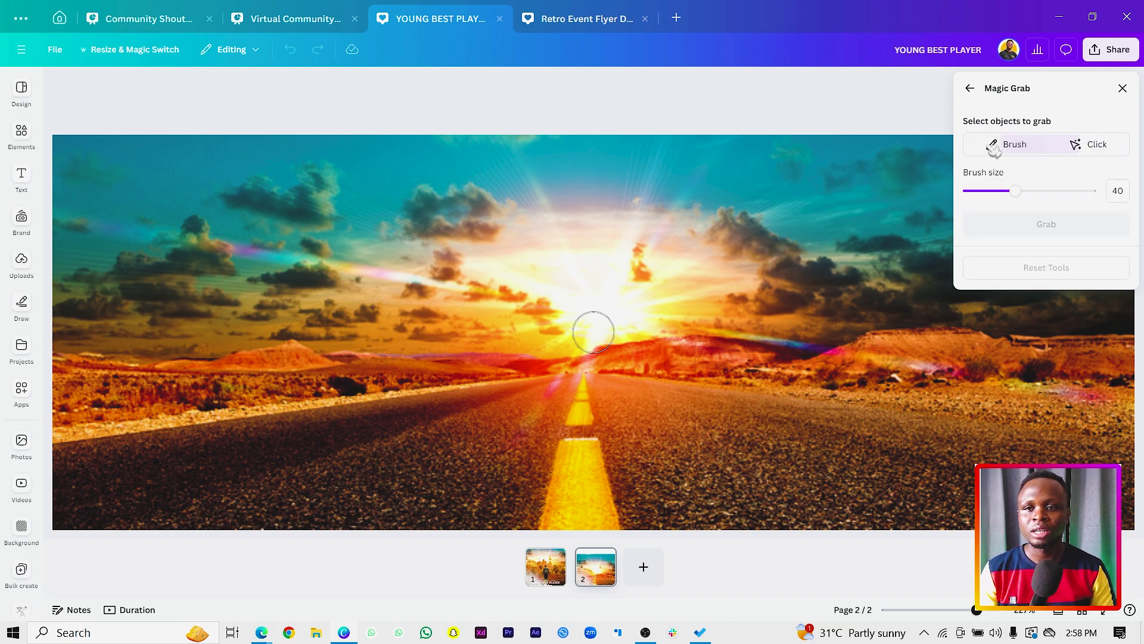
pyautogui.moveTo(1022, 193); pyautogui.dragTo(1125, 206)
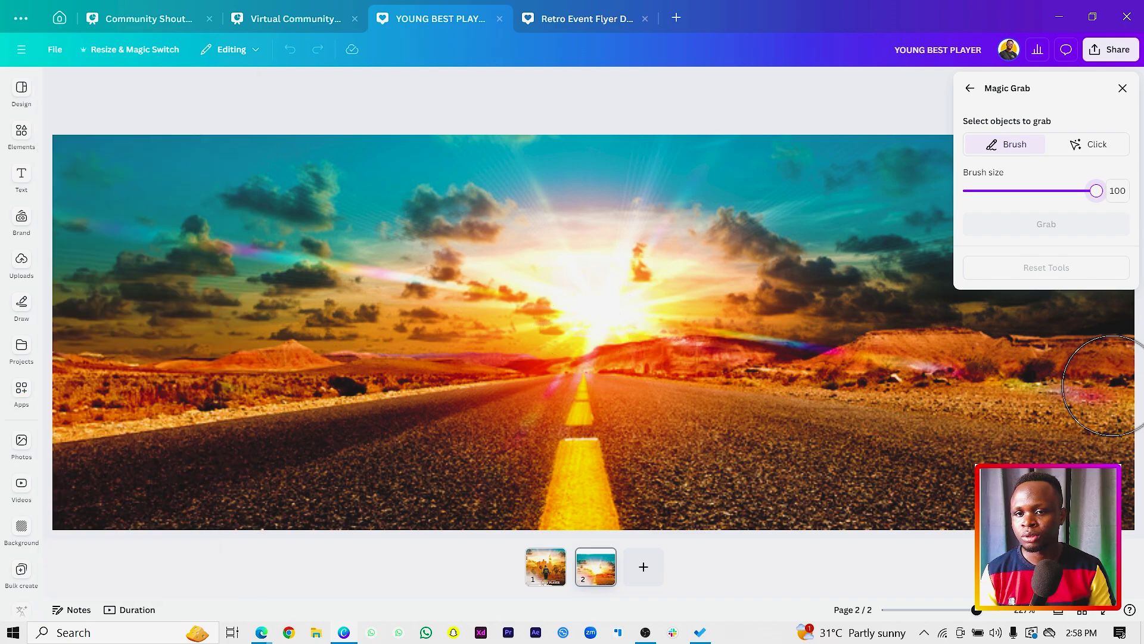
pyautogui.moveTo(1099, 386)
pyautogui.mouseDown()
pyautogui.moveTo(669, 434)
pyautogui.moveTo(232, 456)
pyautogui.moveTo(92, 447)
pyautogui.moveTo(64, 413)
pyautogui.moveTo(238, 410)
pyautogui.moveTo(289, 395)
pyautogui.moveTo(365, 407)
pyautogui.moveTo(599, 408)
pyautogui.moveTo(734, 386)
pyautogui.mouseUp()
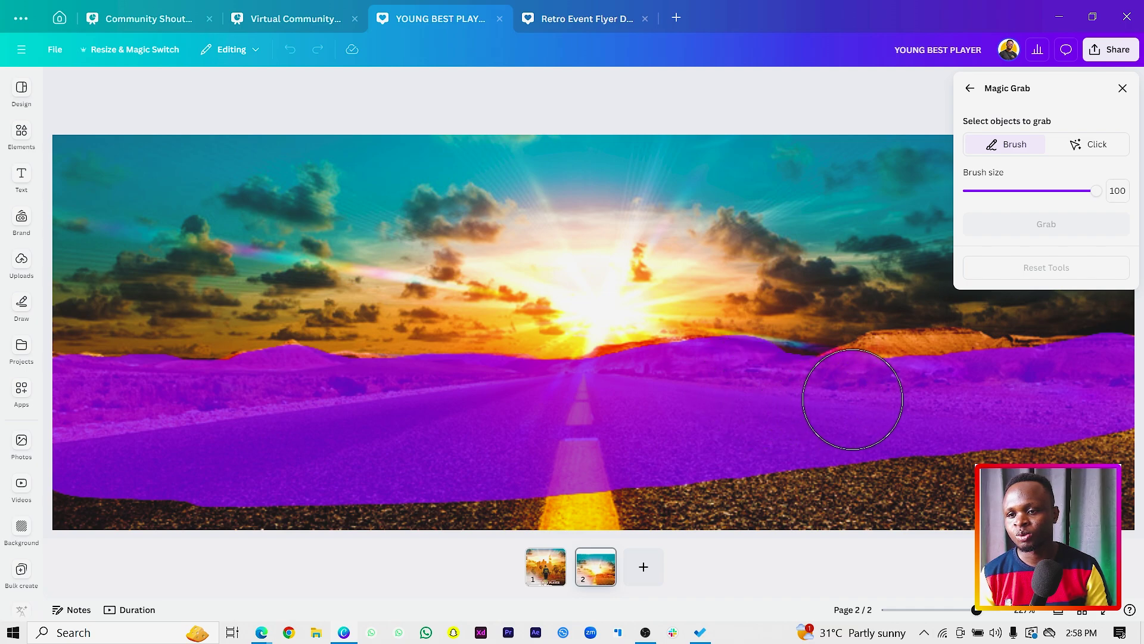
pyautogui.moveTo(870, 393)
pyautogui.mouseDown()
pyautogui.moveTo(911, 366)
pyautogui.moveTo(954, 381)
pyautogui.moveTo(1073, 373)
pyautogui.mouseUp()
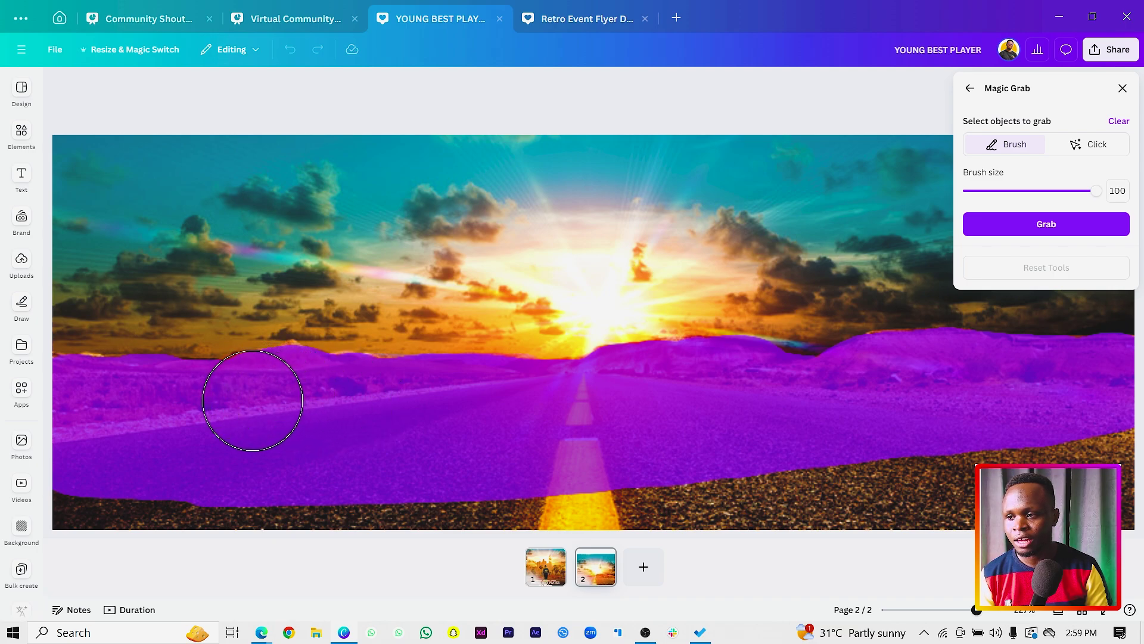
pyautogui.moveTo(77, 497)
pyautogui.mouseDown()
pyautogui.moveTo(558, 526)
pyautogui.moveTo(970, 493)
pyautogui.mouseUp()
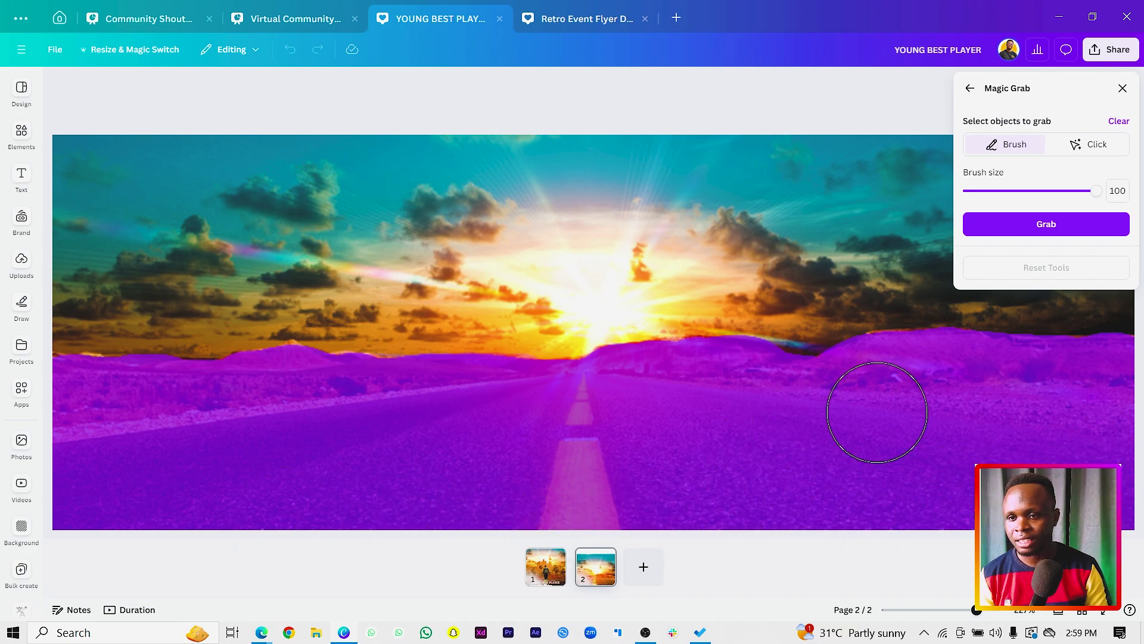
pyautogui.click(37, 394)
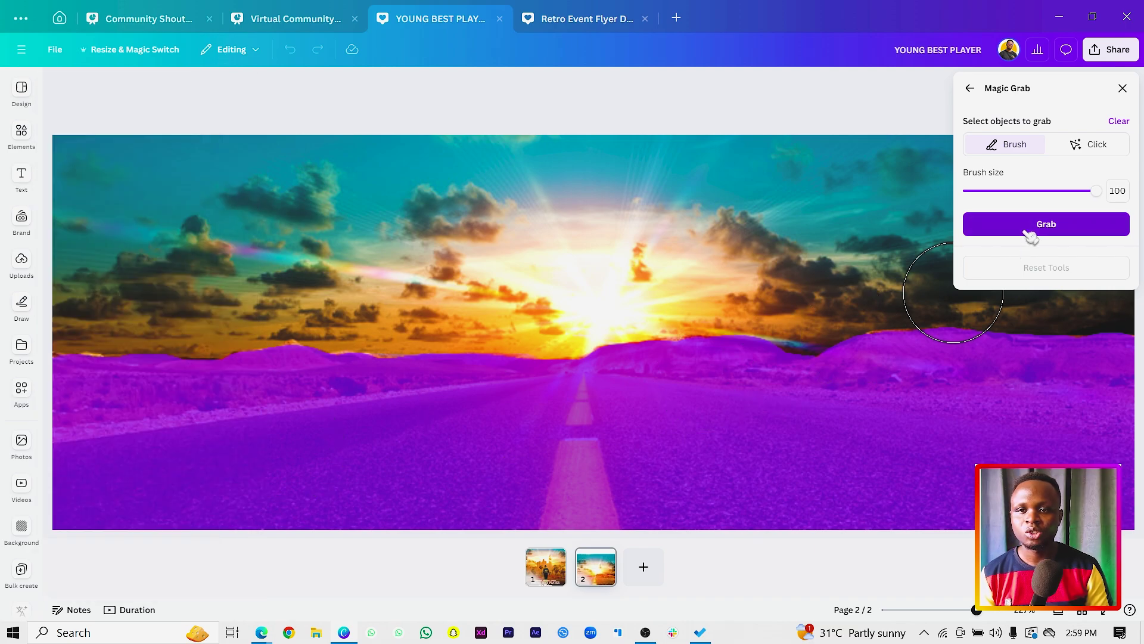
pyautogui.click(1026, 234)
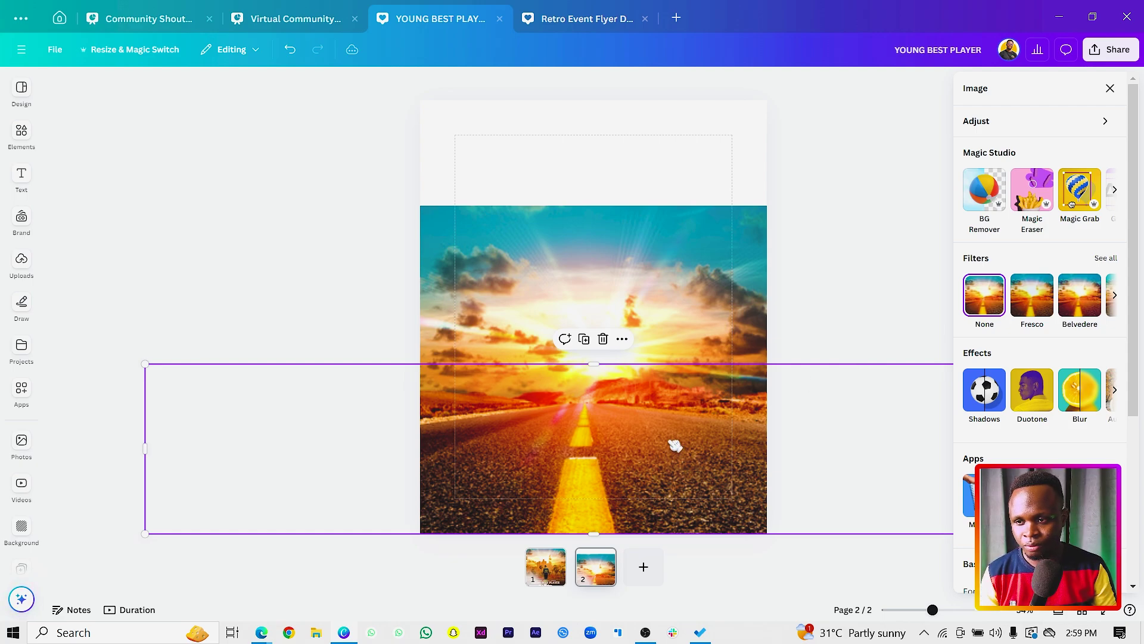
# Narrow the grabbed road strip to the page width and stretch the sky photo to the page top.
pyautogui.moveTo(676, 446)
pyautogui.mouseDown()
pyautogui.moveTo(621, 401)
pyautogui.moveTo(663, 441)
pyautogui.mouseUp()
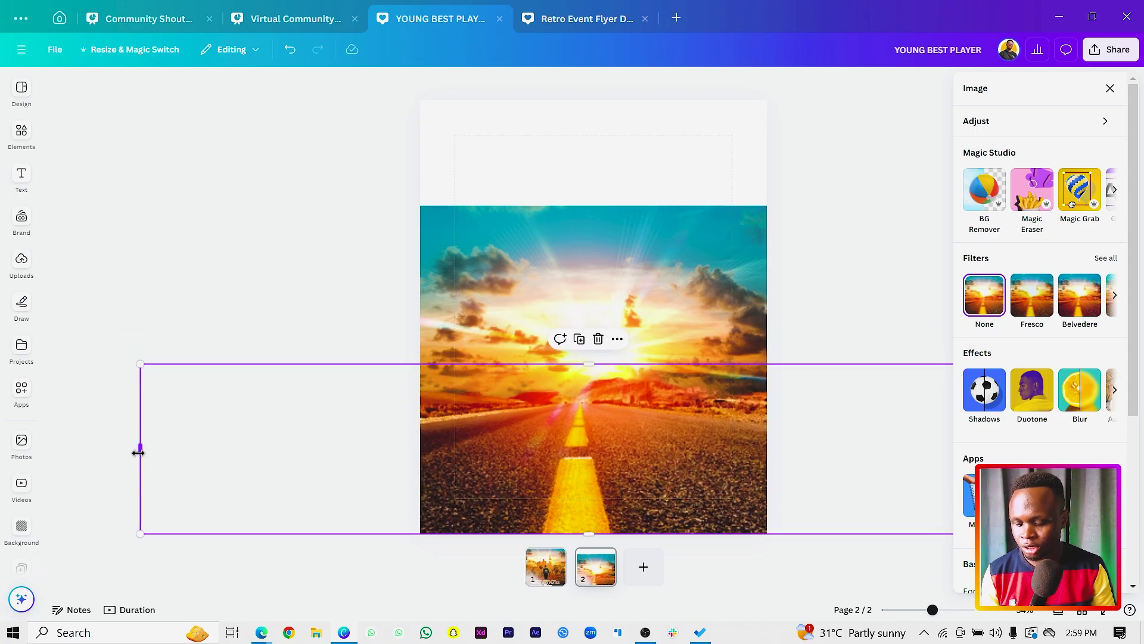
pyautogui.moveTo(138, 452); pyautogui.dragTo(390, 445)
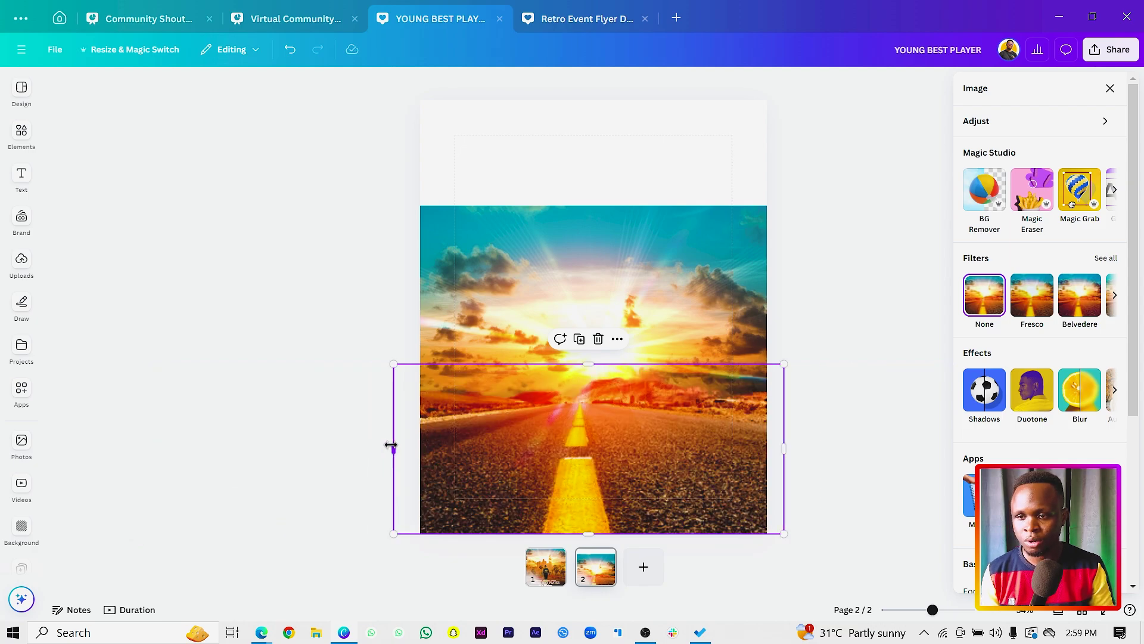
pyautogui.click(635, 287)
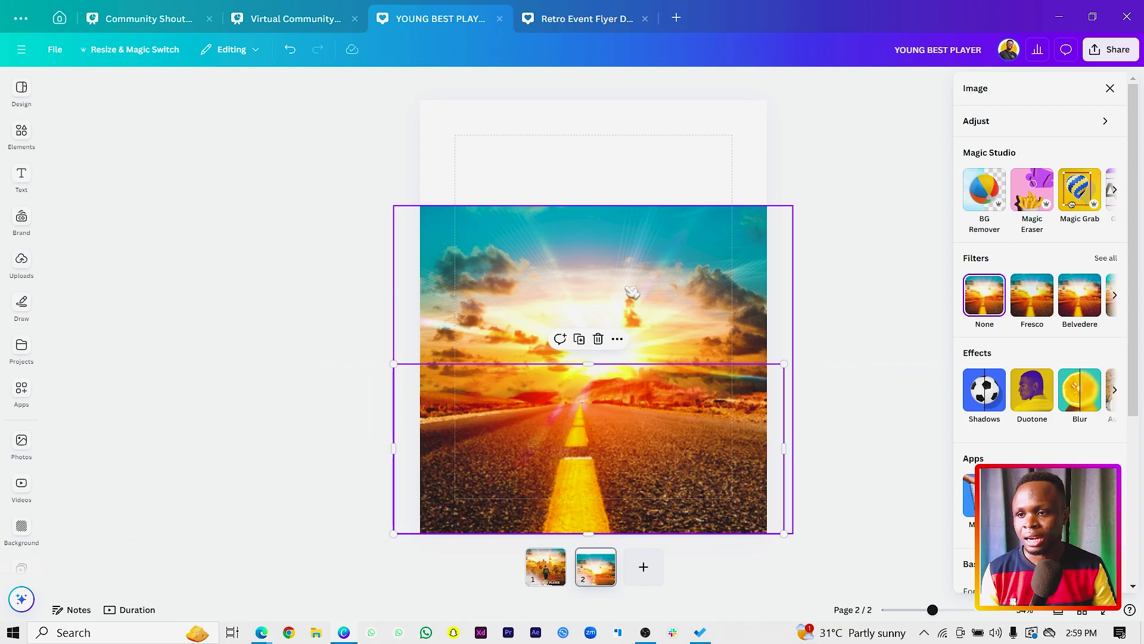
pyautogui.moveTo(598, 205); pyautogui.dragTo(608, 101)
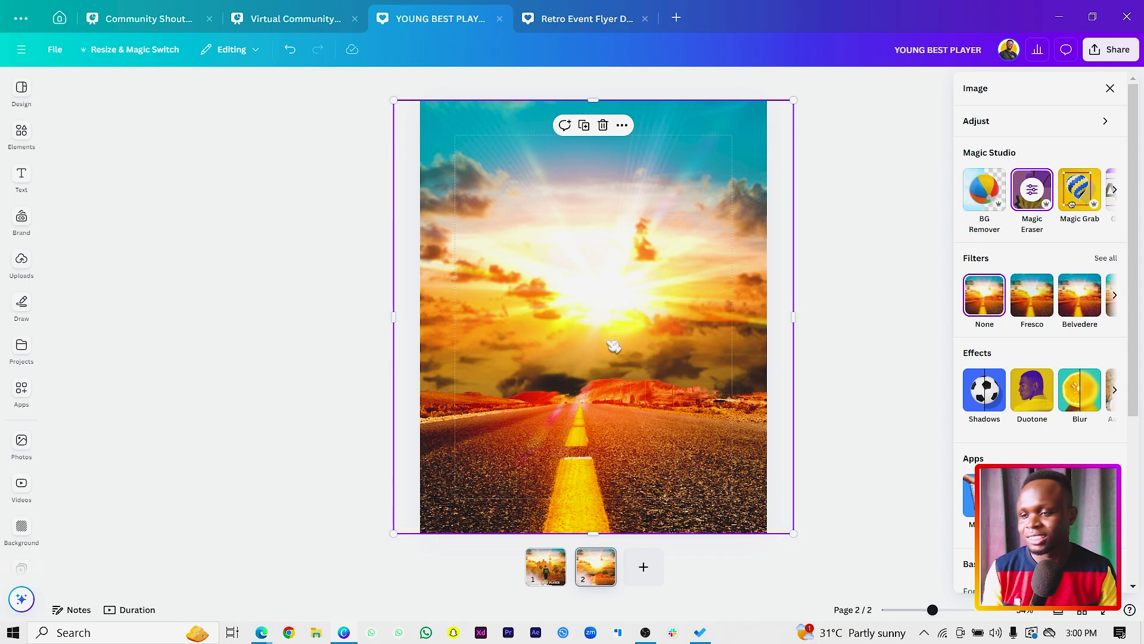
# Add the pink palm-tree city photo from Recently used and start Magic Grab on it.
pyautogui.click(24, 146)
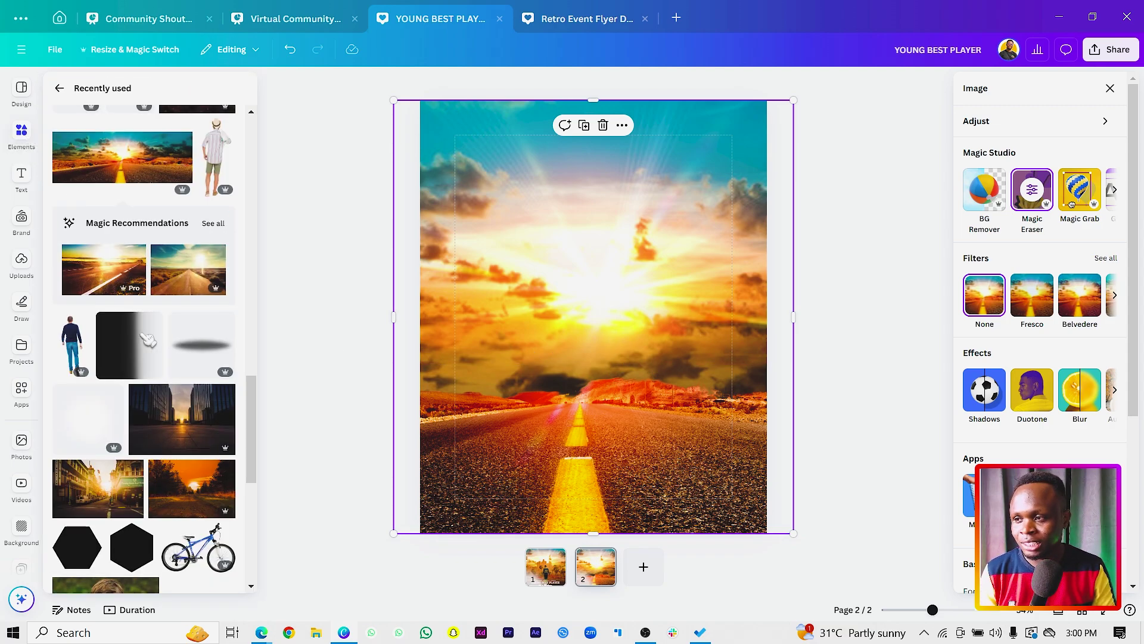
pyautogui.scroll(5, 185, 381)
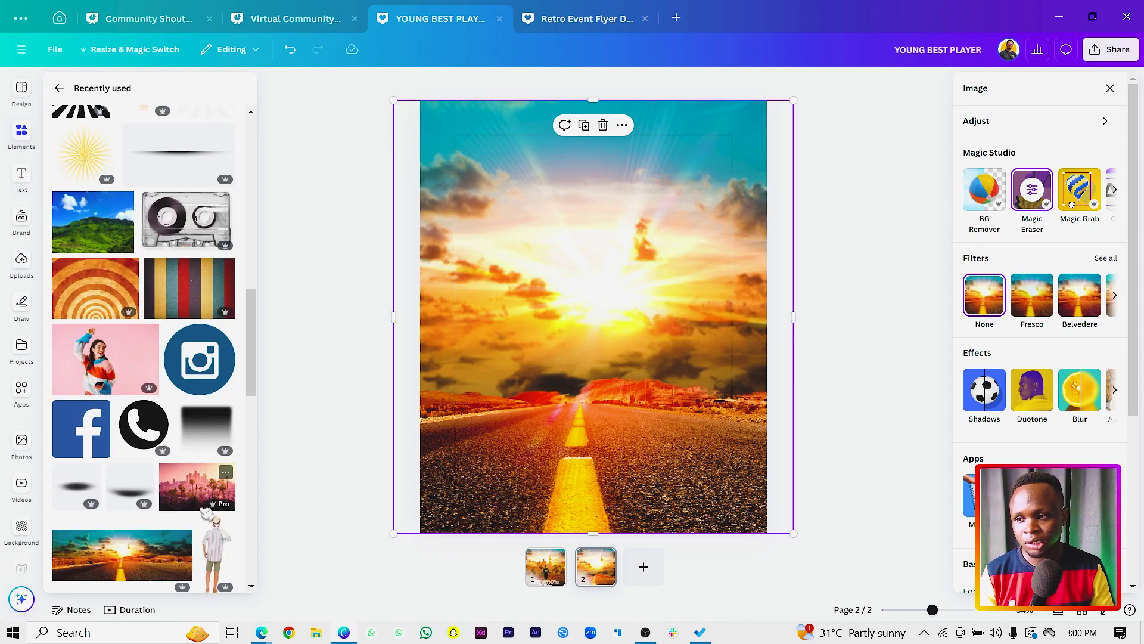
pyautogui.click(206, 503)
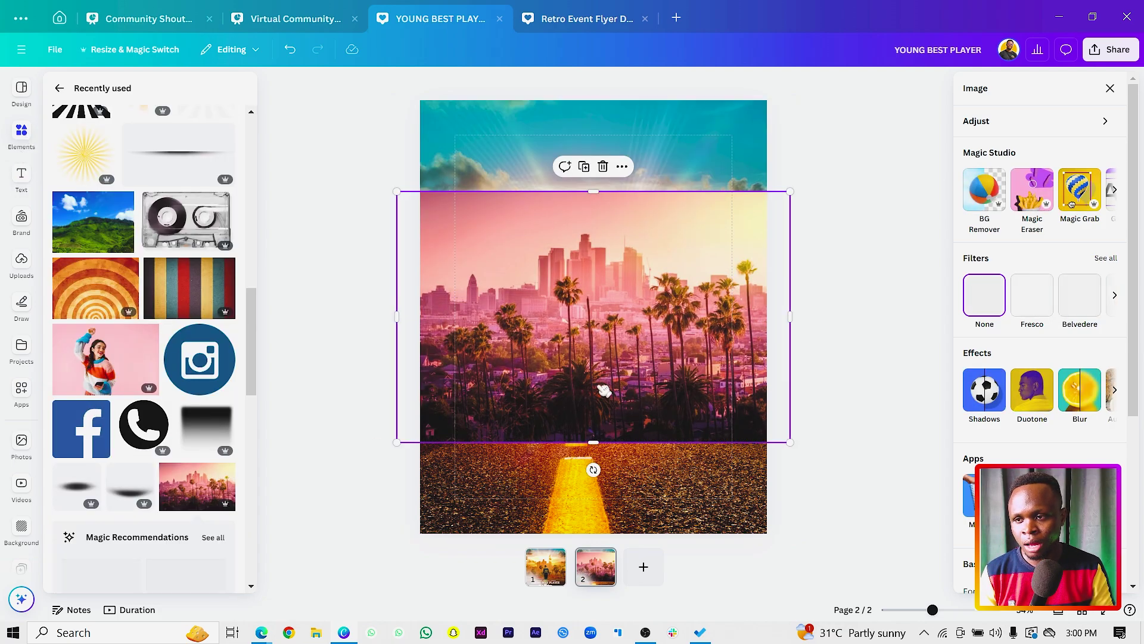
pyautogui.click(1079, 190)
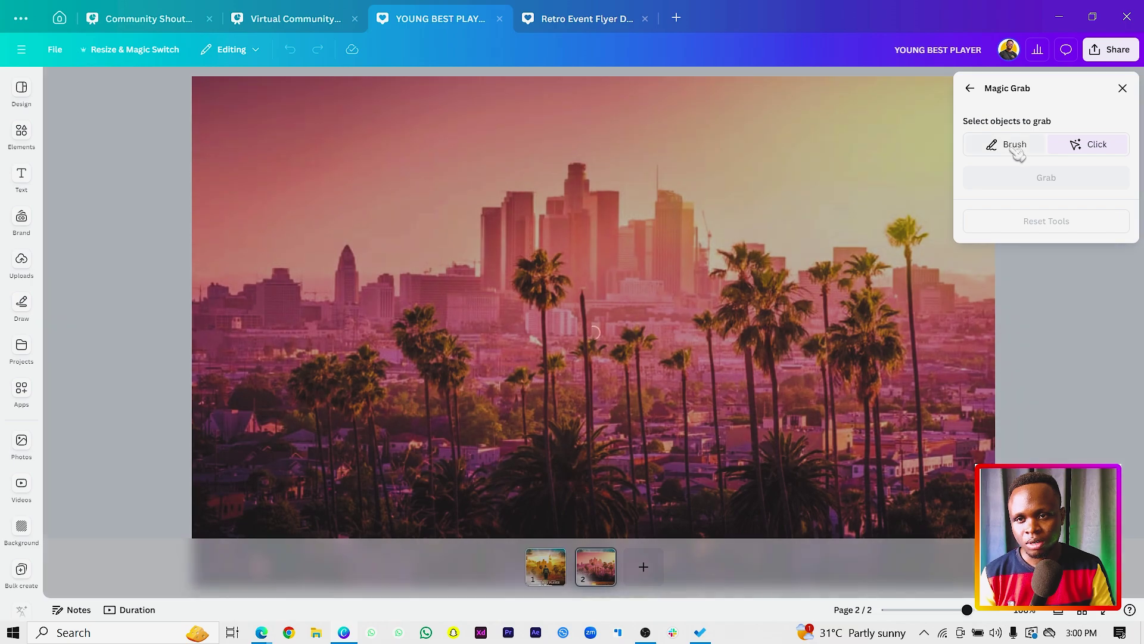
# Paint the skyline, palms, hill and tower with a size-100 brush and grab them as an element.
pyautogui.click(1013, 147)
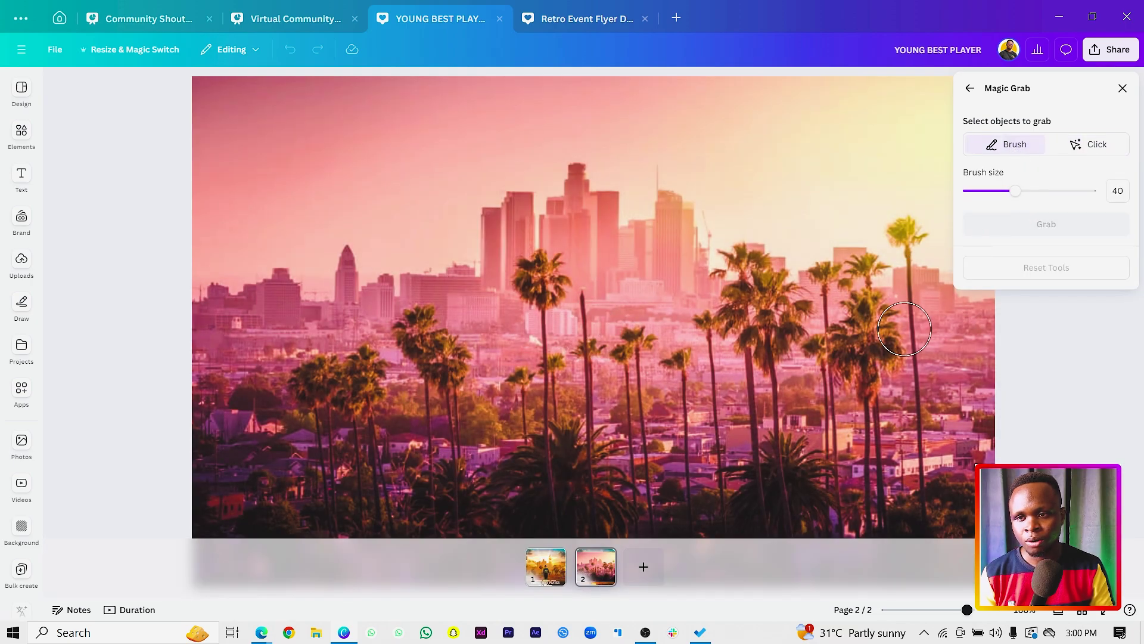
pyautogui.moveTo(1029, 197); pyautogui.dragTo(1098, 192)
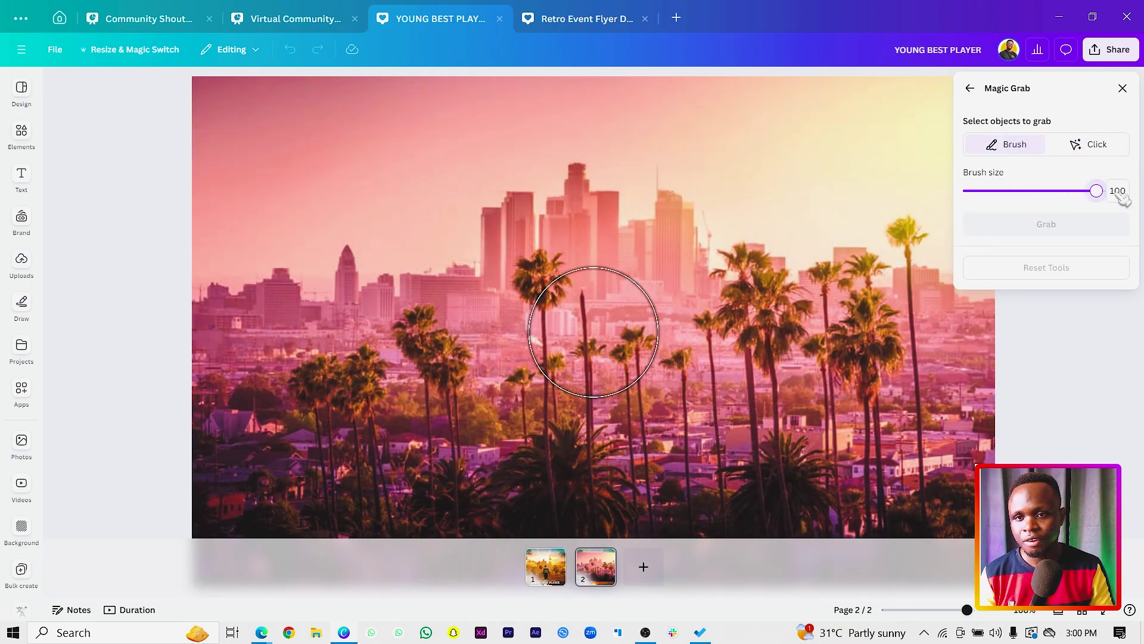
pyautogui.moveTo(117, 507)
pyautogui.mouseDown()
pyautogui.moveTo(470, 509)
pyautogui.moveTo(859, 478)
pyautogui.moveTo(912, 483)
pyautogui.moveTo(953, 504)
pyautogui.mouseUp()
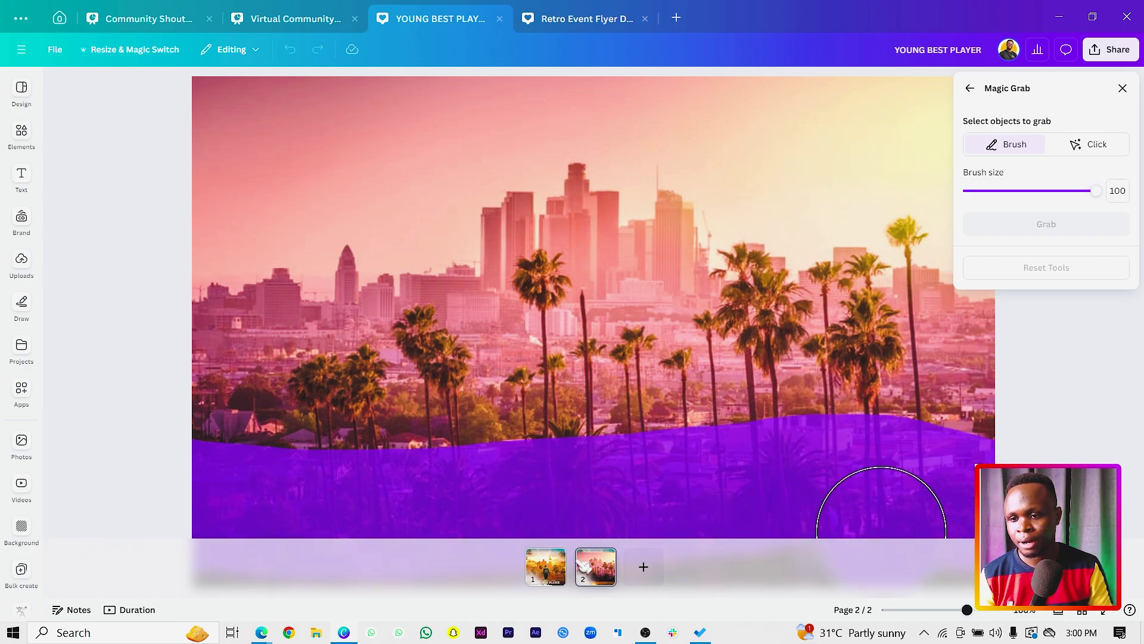
pyautogui.moveTo(882, 532)
pyautogui.mouseDown()
pyautogui.moveTo(225, 447)
pyautogui.moveTo(562, 384)
pyautogui.moveTo(970, 403)
pyautogui.moveTo(994, 362)
pyautogui.moveTo(912, 344)
pyautogui.moveTo(454, 344)
pyautogui.mouseUp()
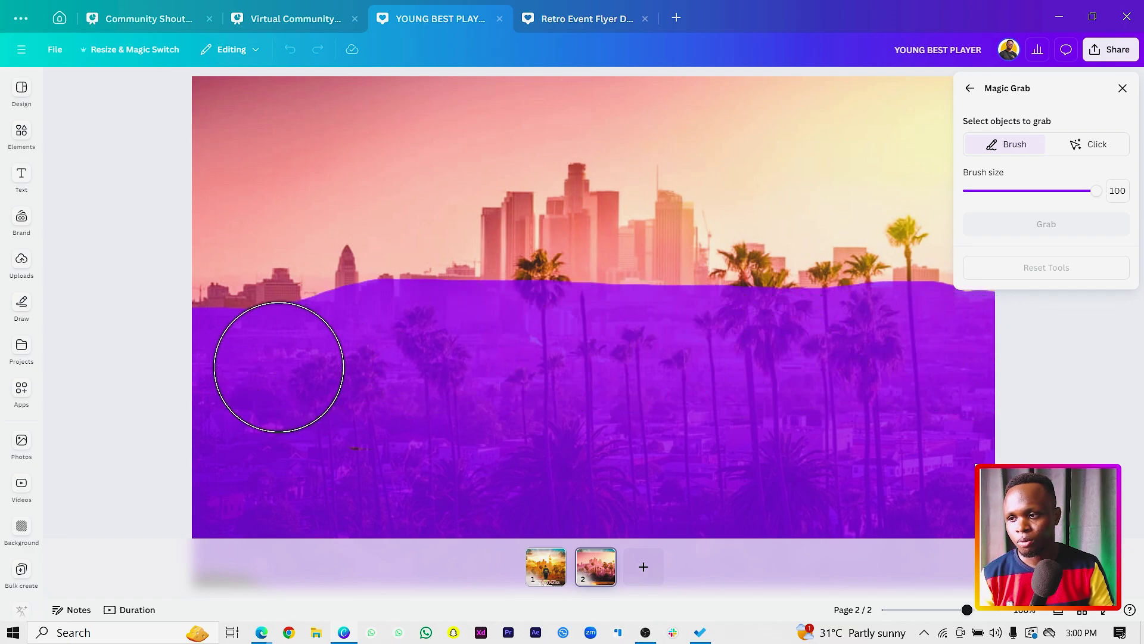
pyautogui.moveTo(247, 341)
pyautogui.mouseDown()
pyautogui.moveTo(302, 330)
pyautogui.moveTo(318, 348)
pyautogui.moveTo(346, 312)
pyautogui.moveTo(426, 344)
pyautogui.moveTo(499, 325)
pyautogui.moveTo(454, 331)
pyautogui.moveTo(516, 336)
pyautogui.moveTo(530, 320)
pyautogui.moveTo(536, 251)
pyautogui.moveTo(572, 237)
pyautogui.moveTo(579, 268)
pyautogui.moveTo(638, 284)
pyautogui.moveTo(661, 261)
pyautogui.moveTo(711, 301)
pyautogui.moveTo(850, 323)
pyautogui.moveTo(873, 318)
pyautogui.moveTo(897, 281)
pyautogui.moveTo(878, 302)
pyautogui.moveTo(925, 350)
pyautogui.mouseUp()
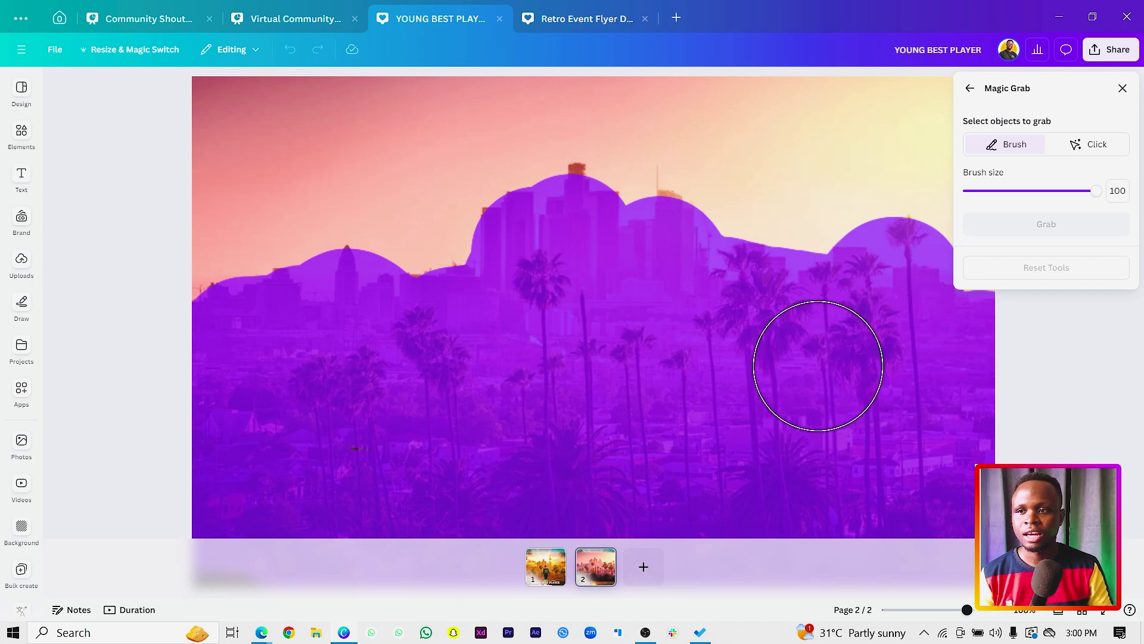
pyautogui.moveTo(580, 249)
pyautogui.mouseDown()
pyautogui.moveTo(577, 227)
pyautogui.moveTo(629, 327)
pyautogui.mouseUp()
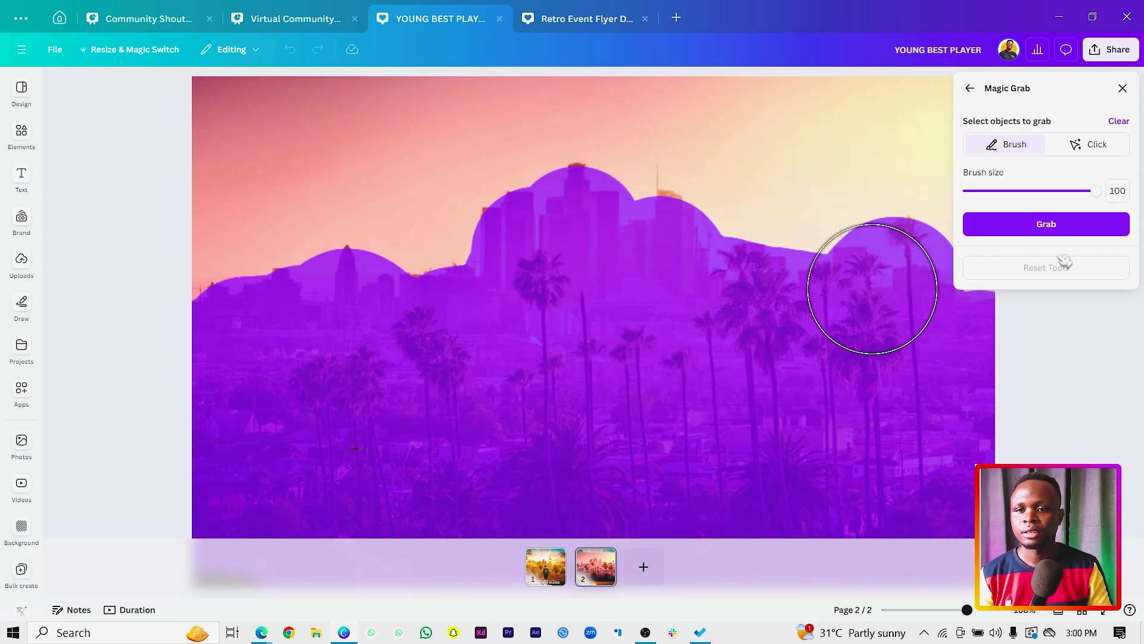
pyautogui.click(1096, 230)
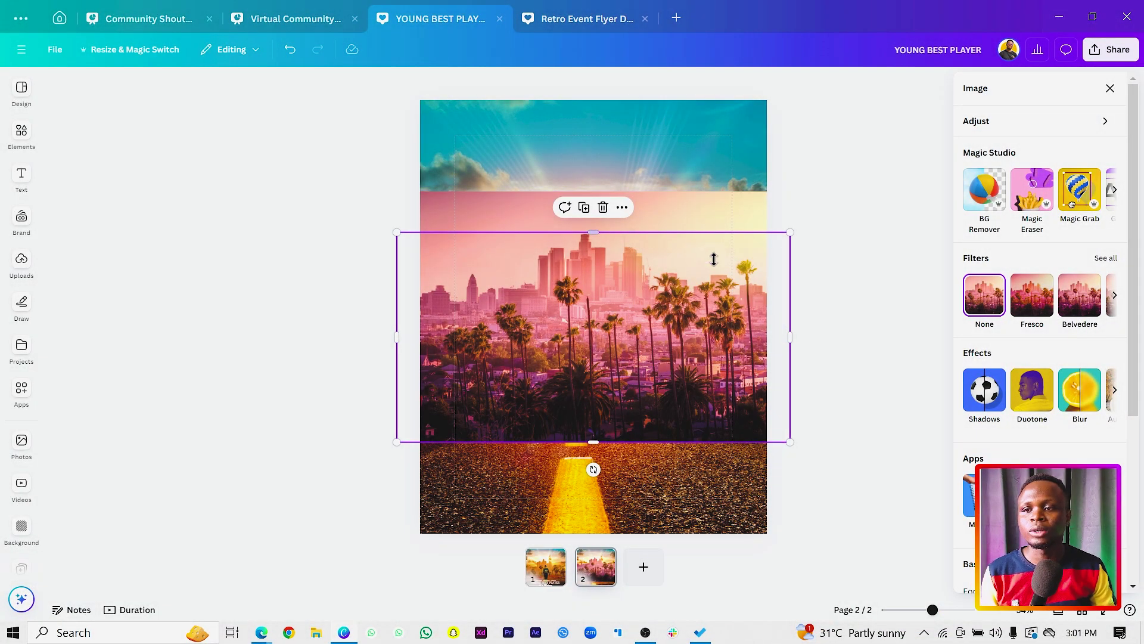
# Lower the city cutout onto the horizon and narrow it from the left to 1,190 × 654.
pyautogui.moveTo(714, 280); pyautogui.dragTo(659, 367)
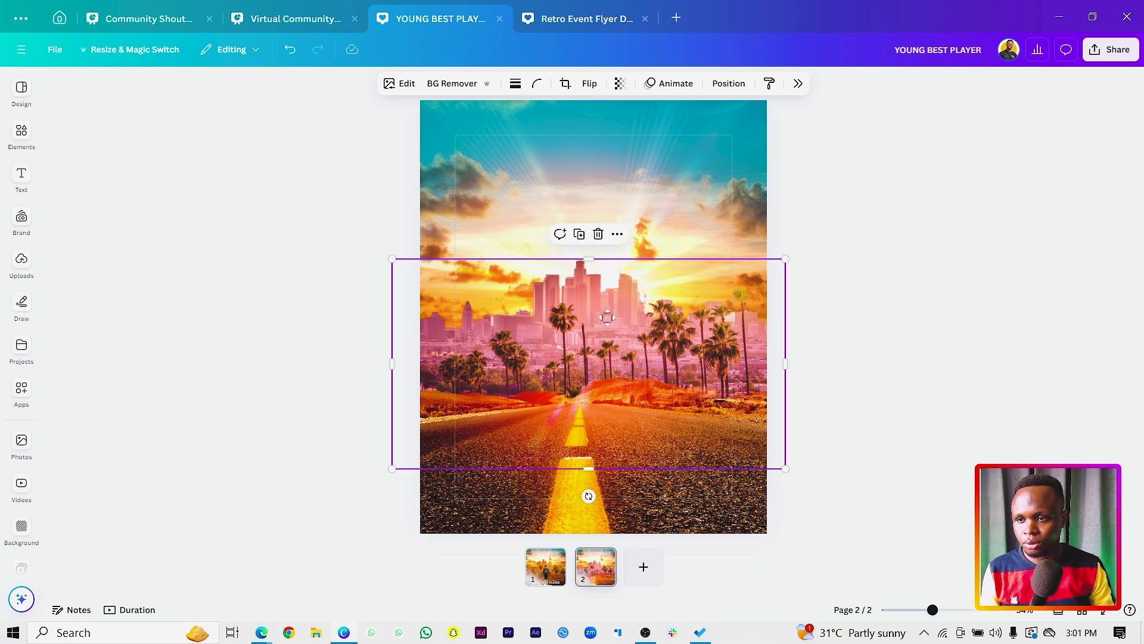
pyautogui.moveTo(606, 317); pyautogui.dragTo(610, 330)
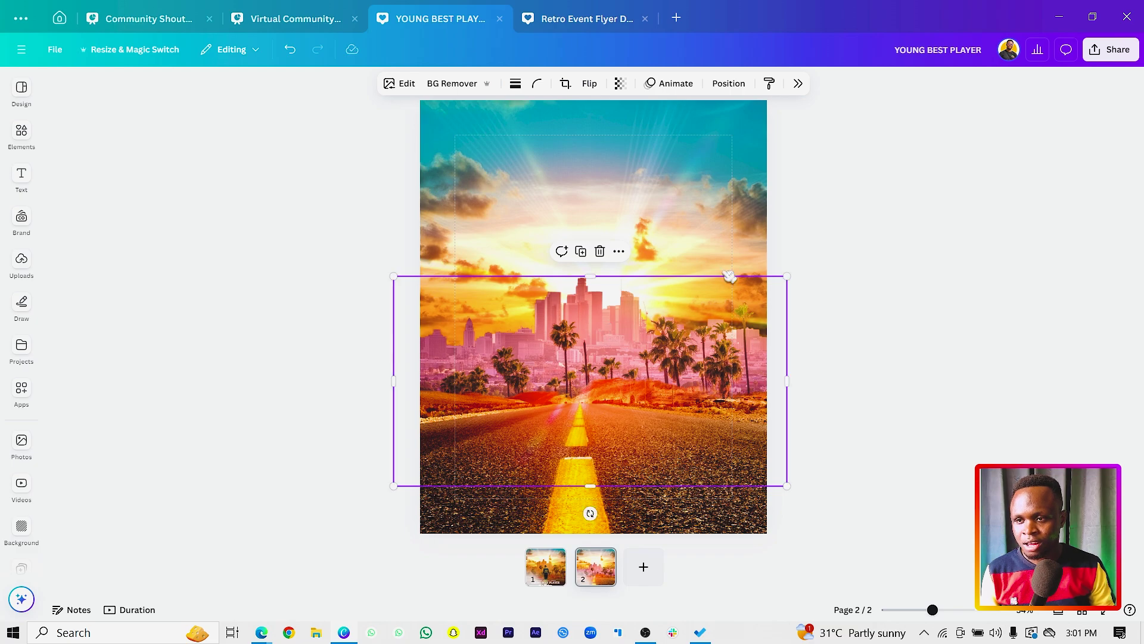
pyautogui.moveTo(392, 327); pyautogui.dragTo(404, 327)
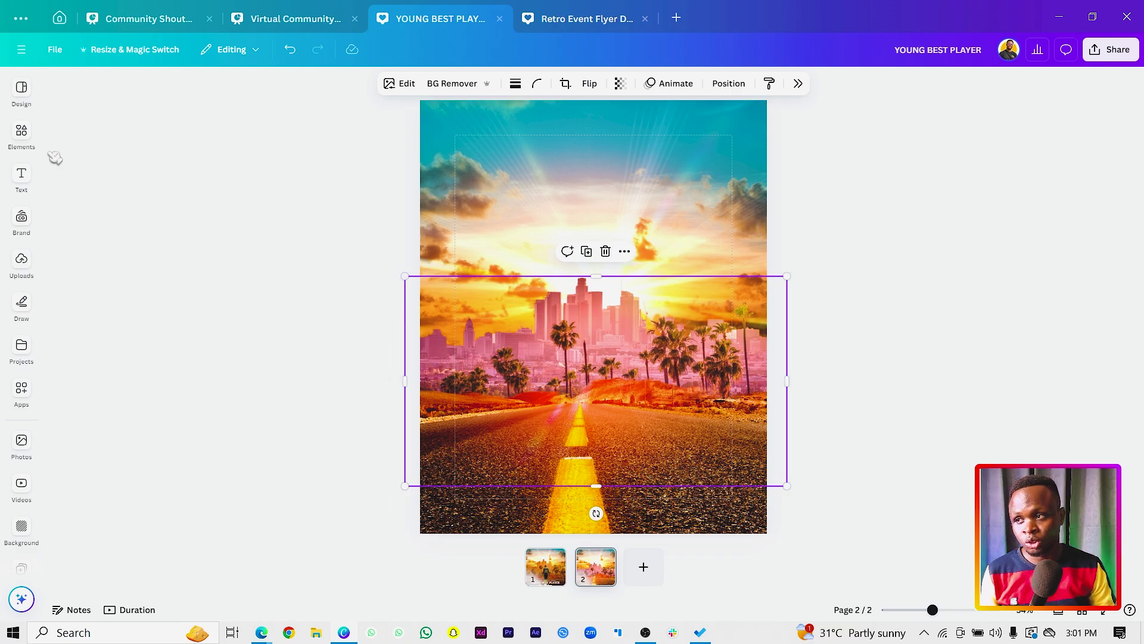
pyautogui.click(33, 137)
pyautogui.click(21, 219)
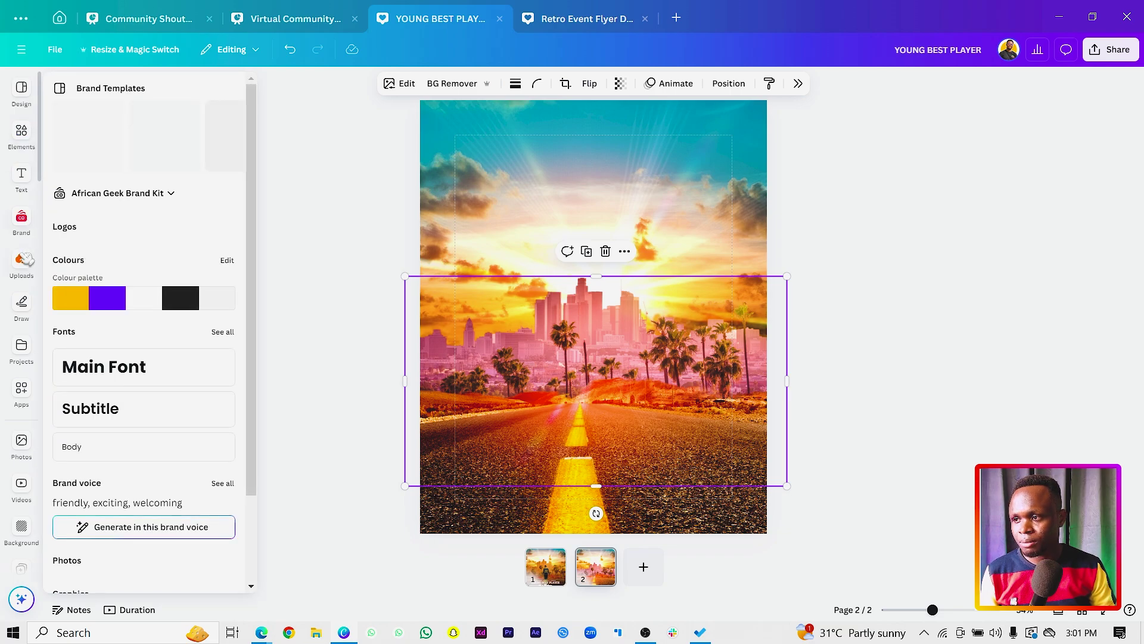
# Add the YOUNG BEST PLAYER poster image from Uploads by mistake, then delete it.
pyautogui.click(25, 260)
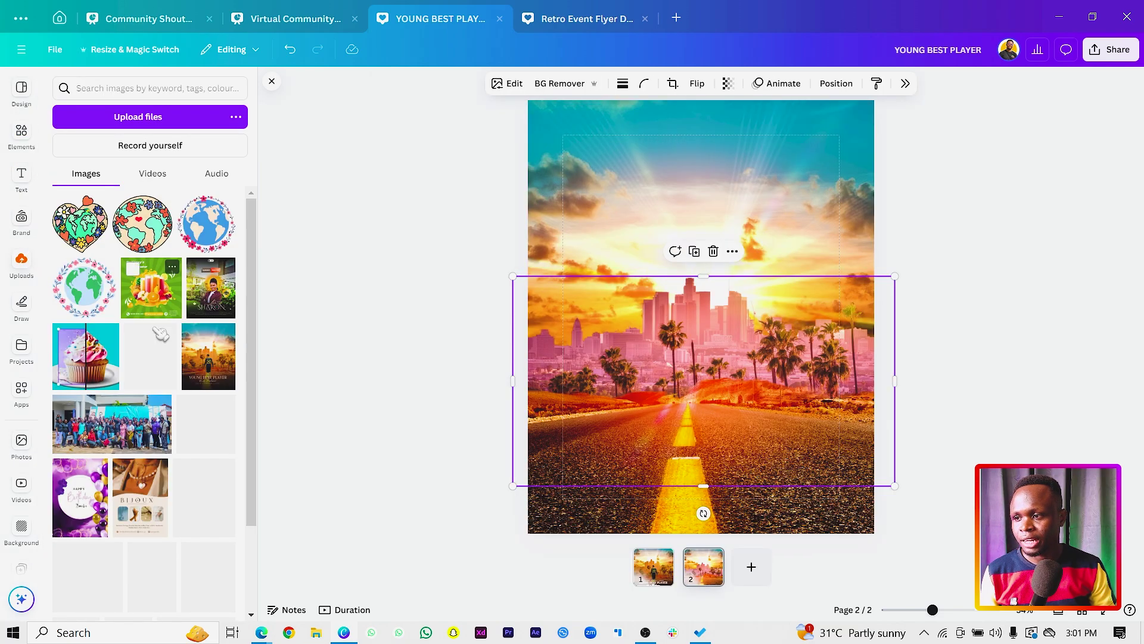
pyautogui.click(220, 373)
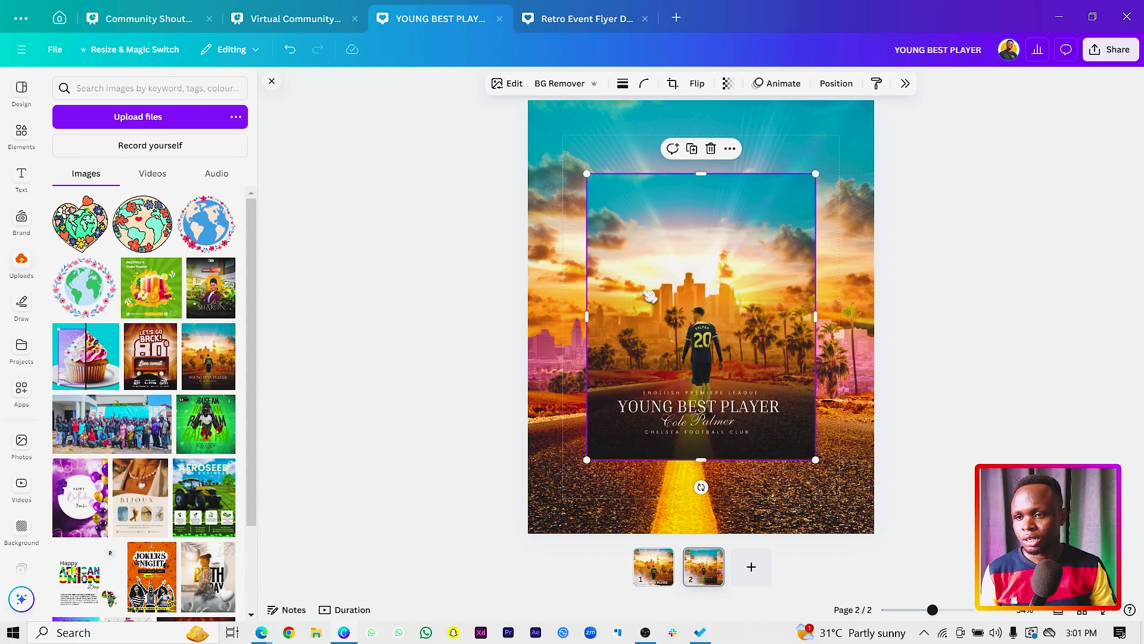
pyautogui.moveTo(722, 295); pyautogui.dragTo(685, 272)
pyautogui.press('Delete')
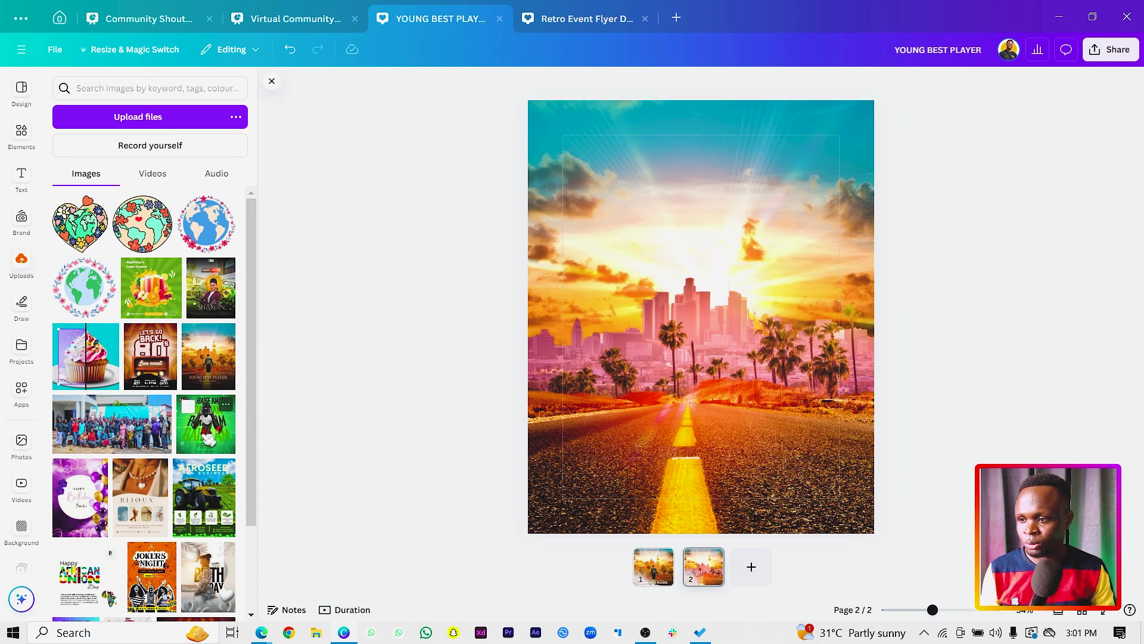
# Add the number 20 player photo at page centre, cropping left and top to about 341 × 577.
pyautogui.scroll(-5, 165, 441)
pyautogui.scroll(-4, 165, 441)
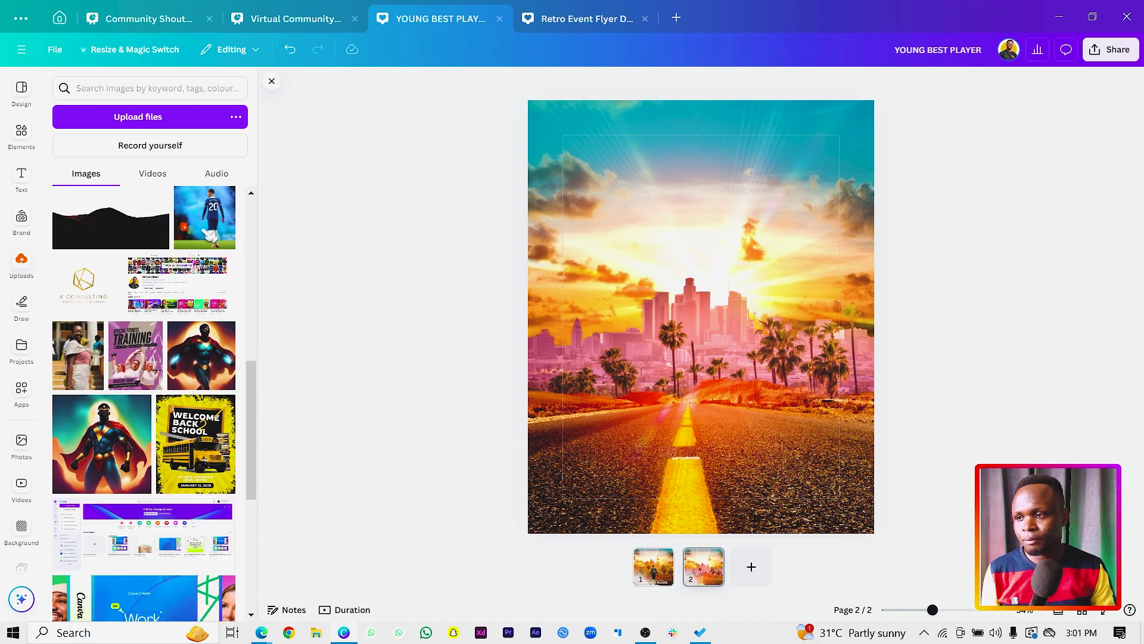
pyautogui.click(205, 218)
pyautogui.moveTo(628, 316); pyautogui.dragTo(670, 316)
pyautogui.moveTo(745, 313); pyautogui.dragTo(713, 374)
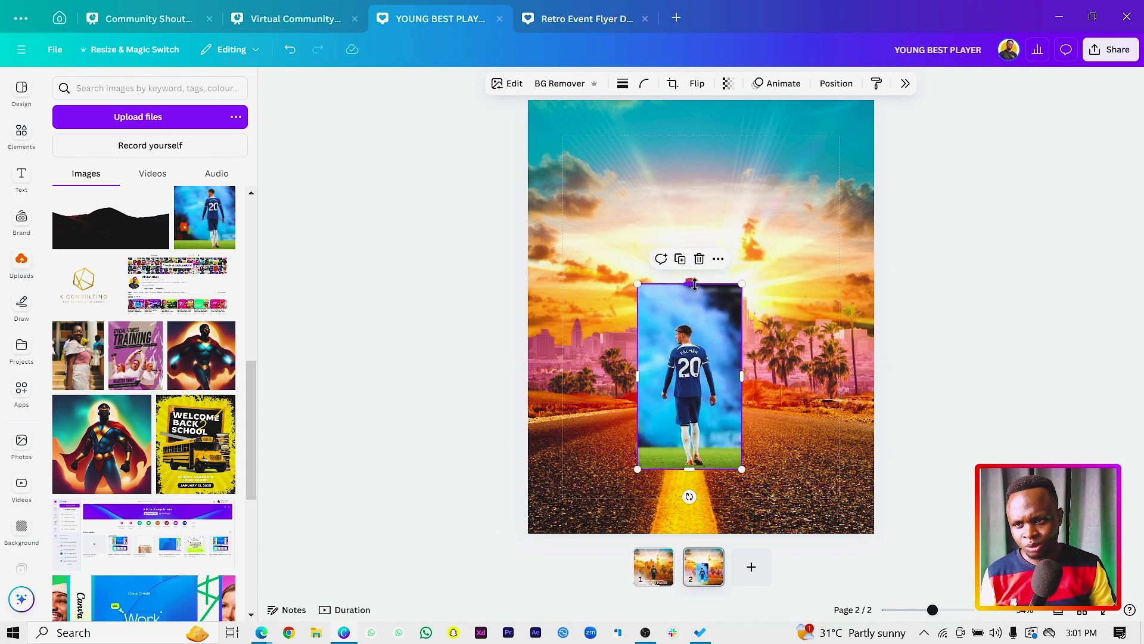
pyautogui.moveTo(694, 284); pyautogui.dragTo(702, 298)
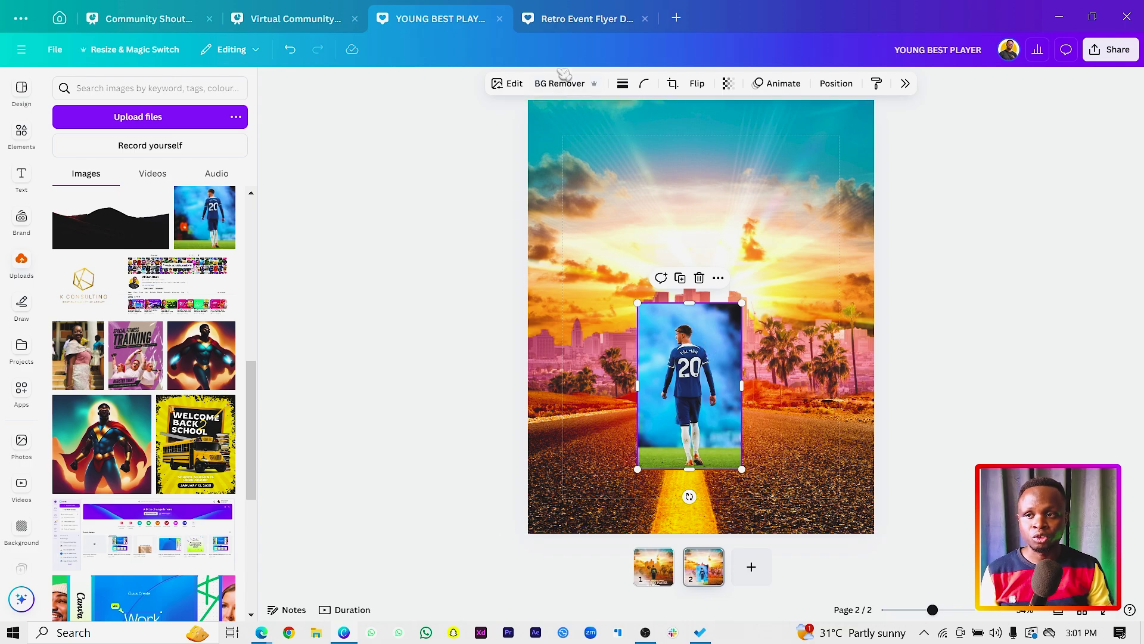
# Remove the player photo's background and nudge the cutout onto the road's yellow line.
pyautogui.click(571, 84)
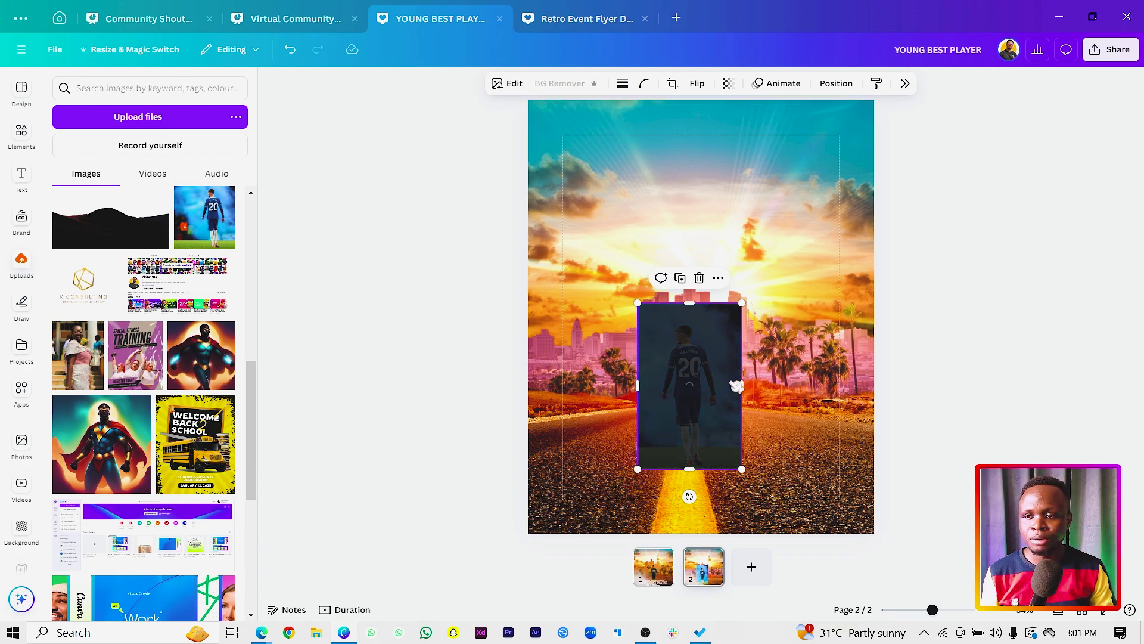
pyautogui.moveTo(705, 396); pyautogui.dragTo(699, 385)
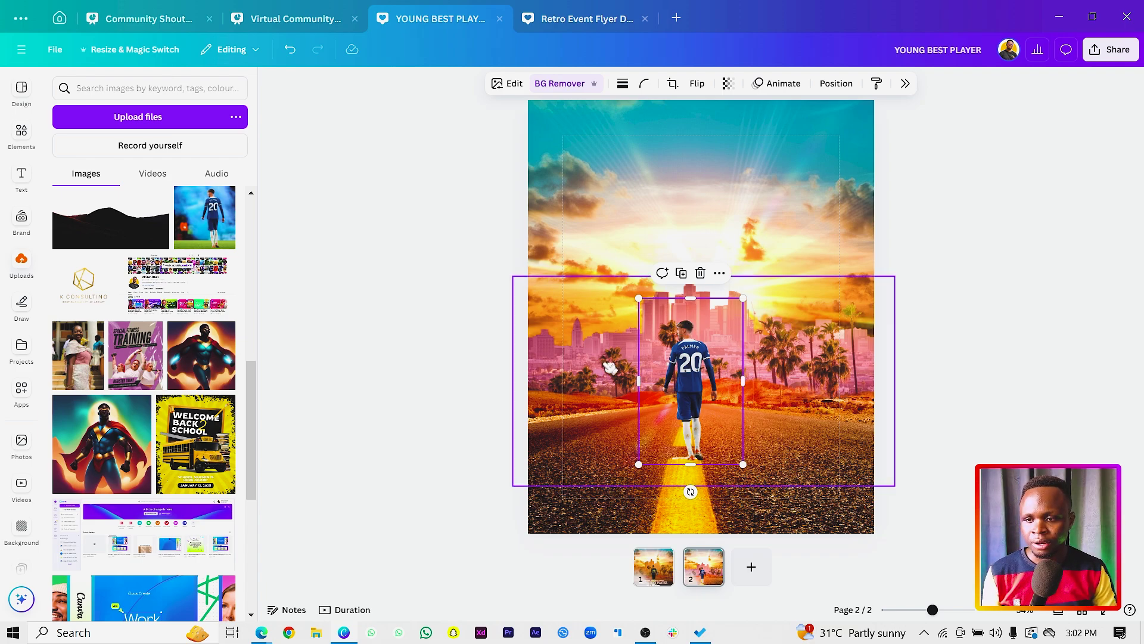
pyautogui.click(407, 344)
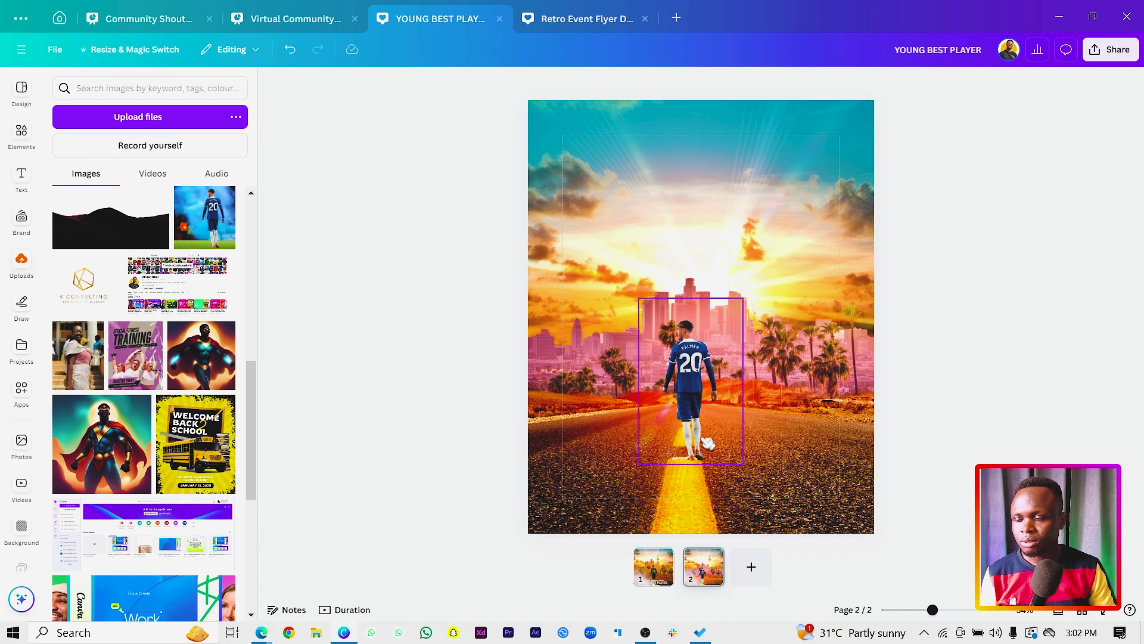
pyautogui.click(25, 136)
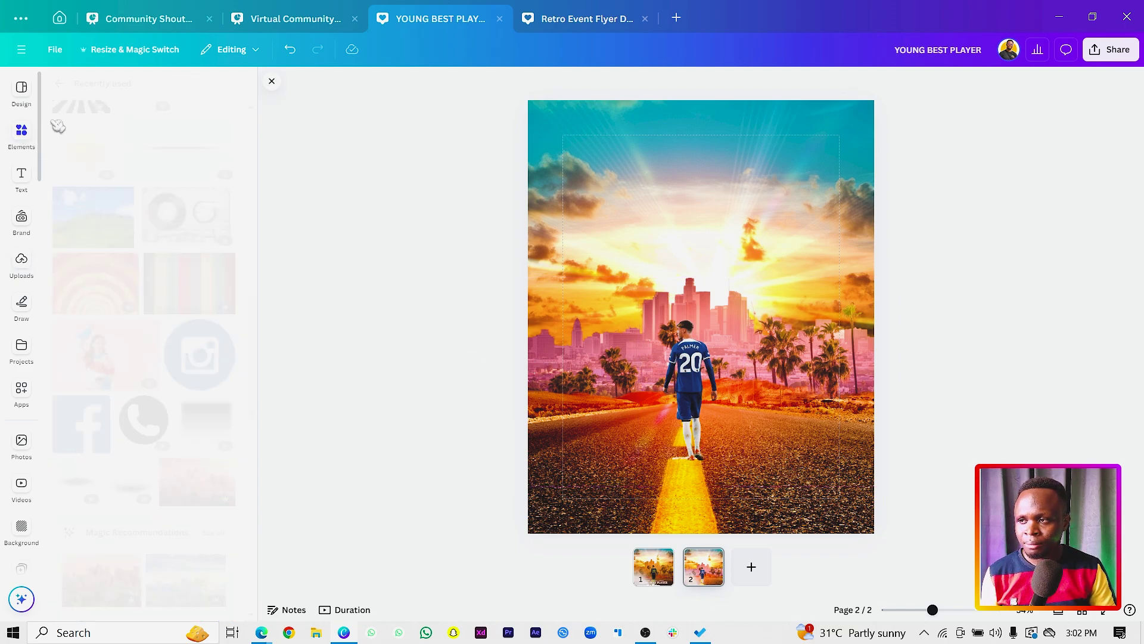
# Search elements for 'shadow' and add the Black Gradient Shadow graphic to the poster.
pyautogui.click(76, 88)
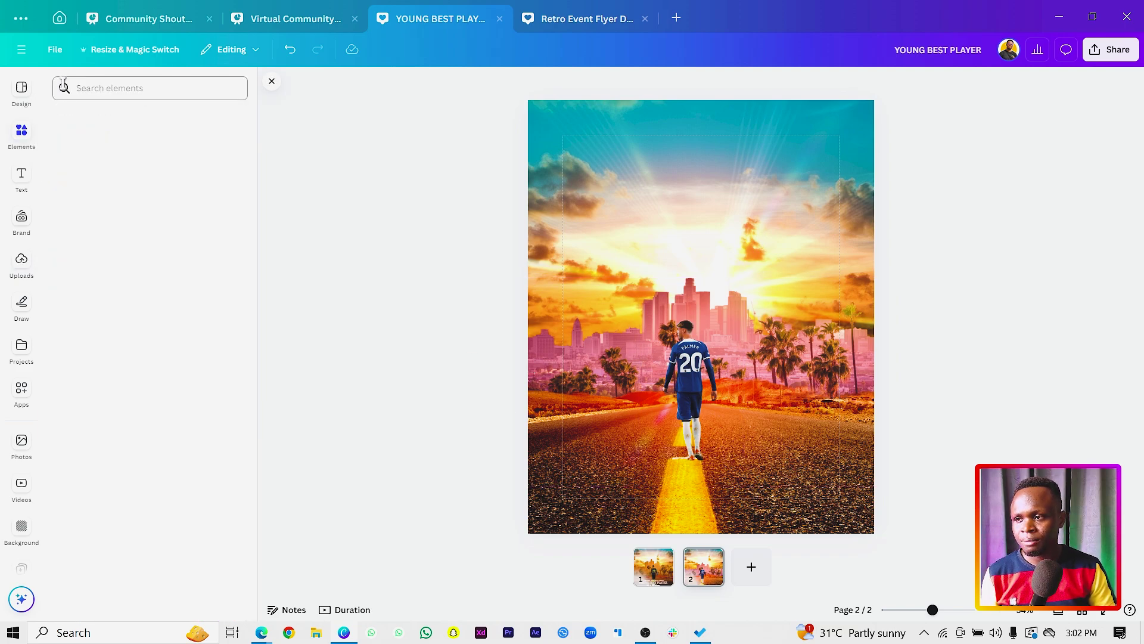
pyautogui.click(130, 90)
pyautogui.write('shad')
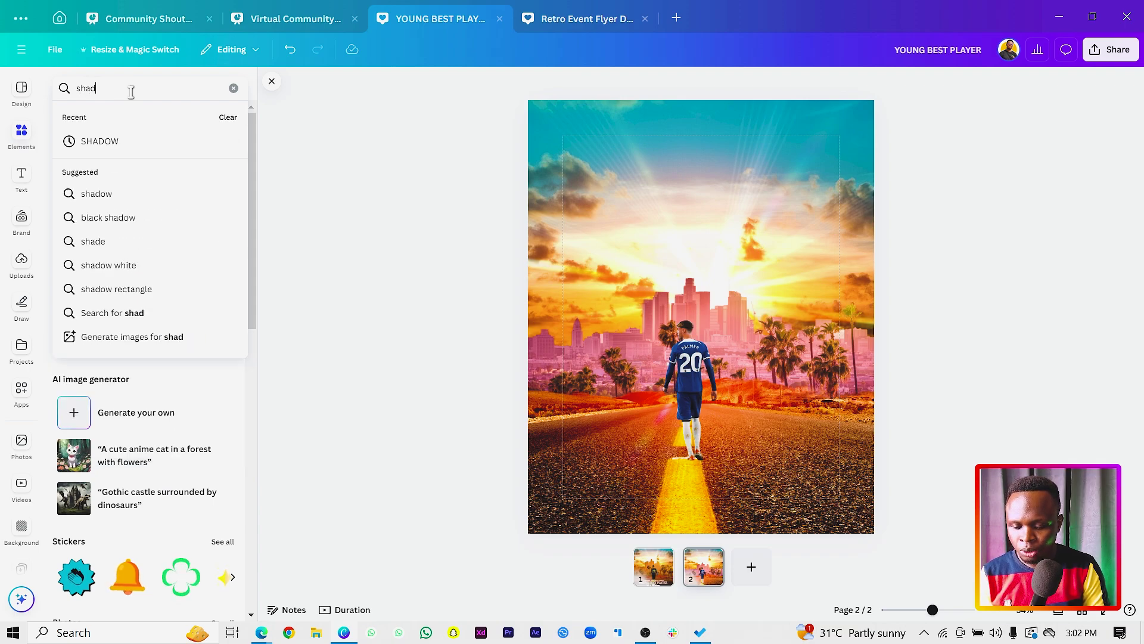
pyautogui.write('ow')
pyautogui.press('Return')
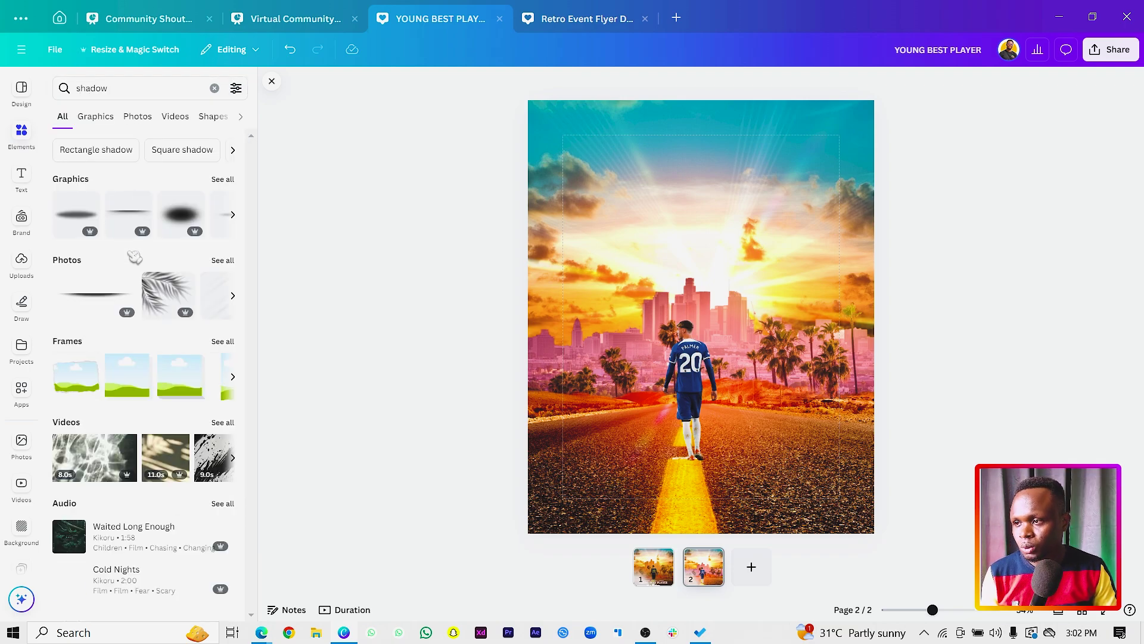
pyautogui.click(234, 181)
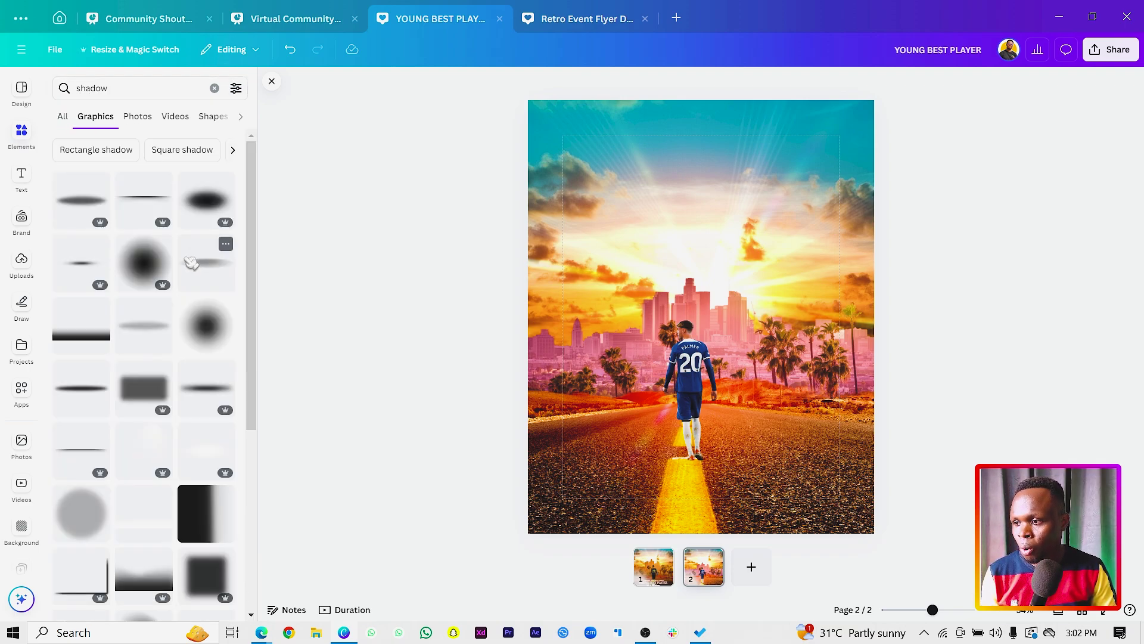
pyautogui.scroll(-5, 191, 262)
pyautogui.scroll(-10, 190, 263)
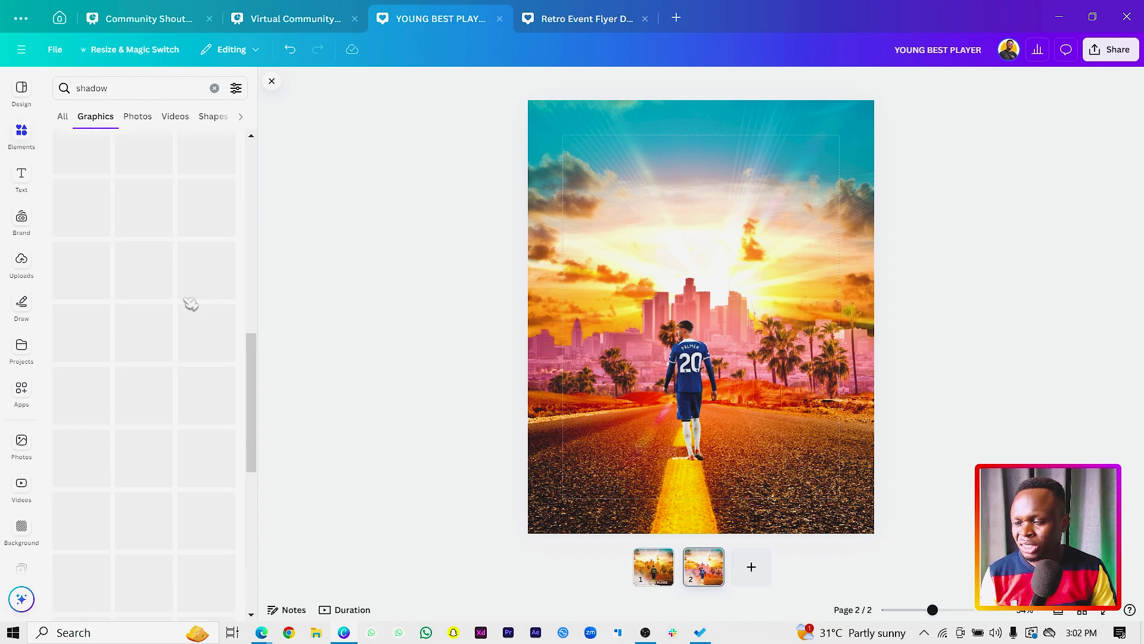
pyautogui.scroll(2, 152, 330)
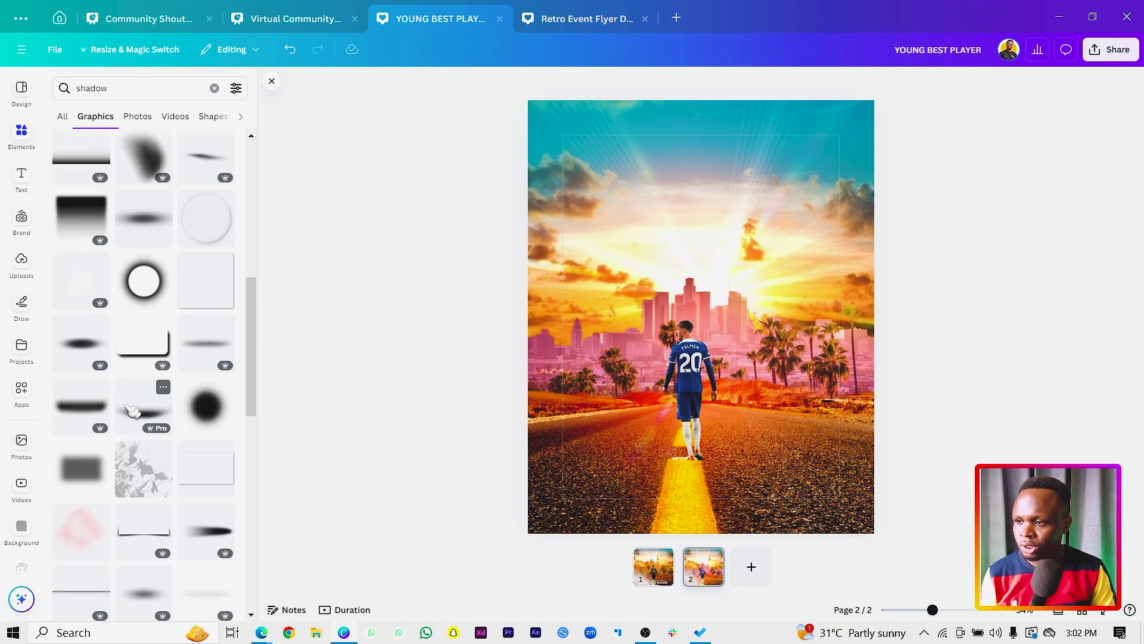
pyautogui.click(163, 387)
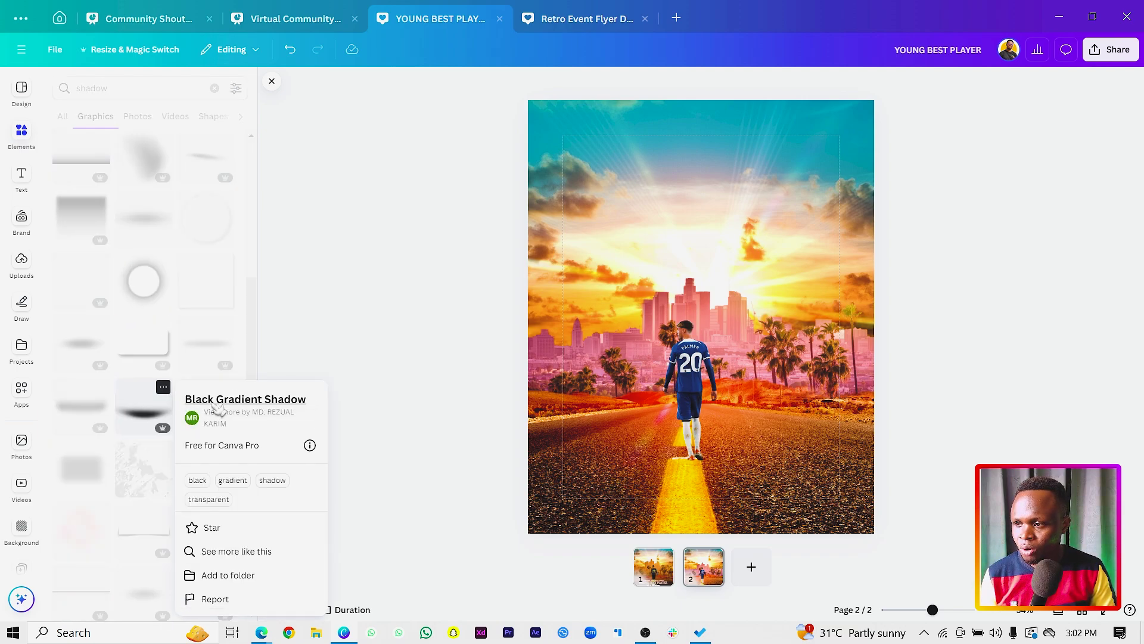
pyautogui.click(136, 417)
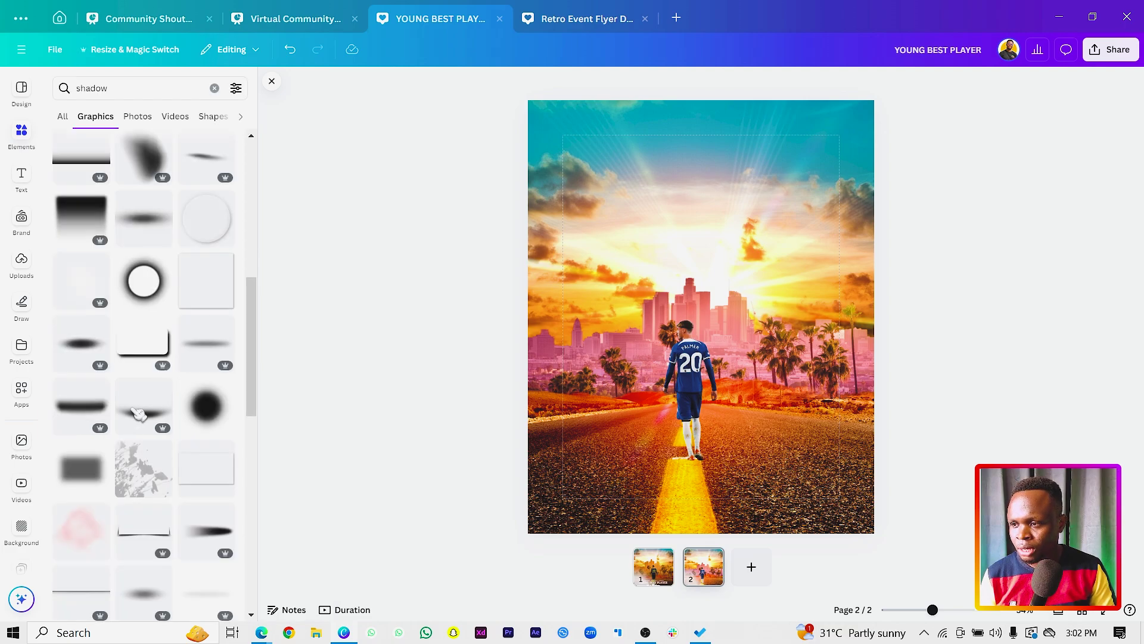
pyautogui.click(135, 413)
# Move the shadow graphic under the player and shrink it to a small oval.
pyautogui.moveTo(643, 351); pyautogui.dragTo(616, 392)
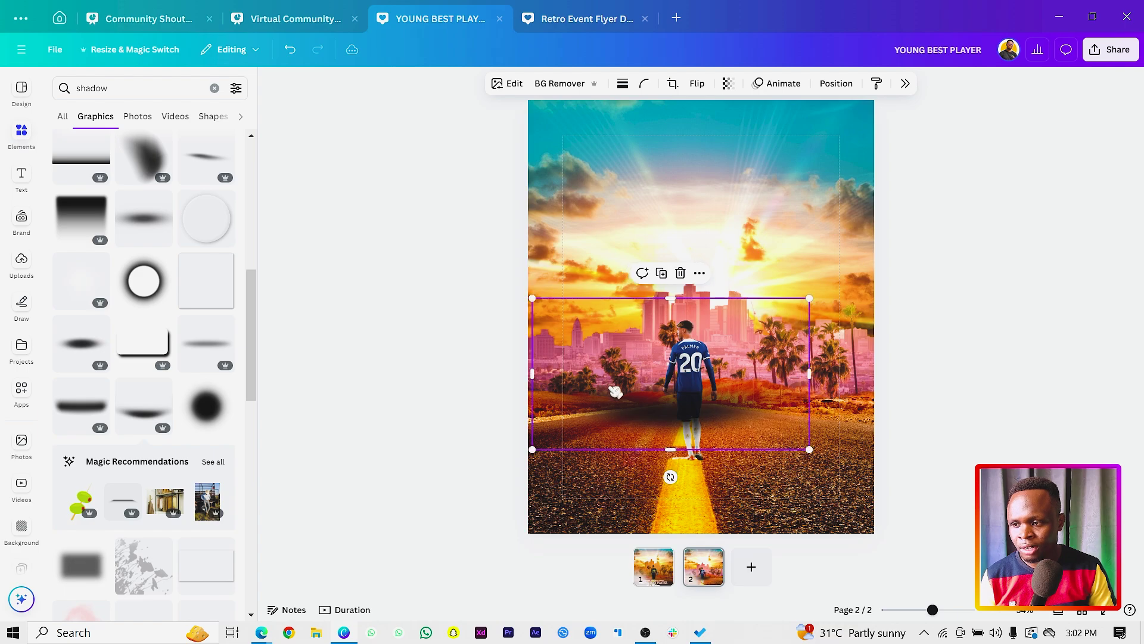
pyautogui.moveTo(532, 299); pyautogui.dragTo(769, 428)
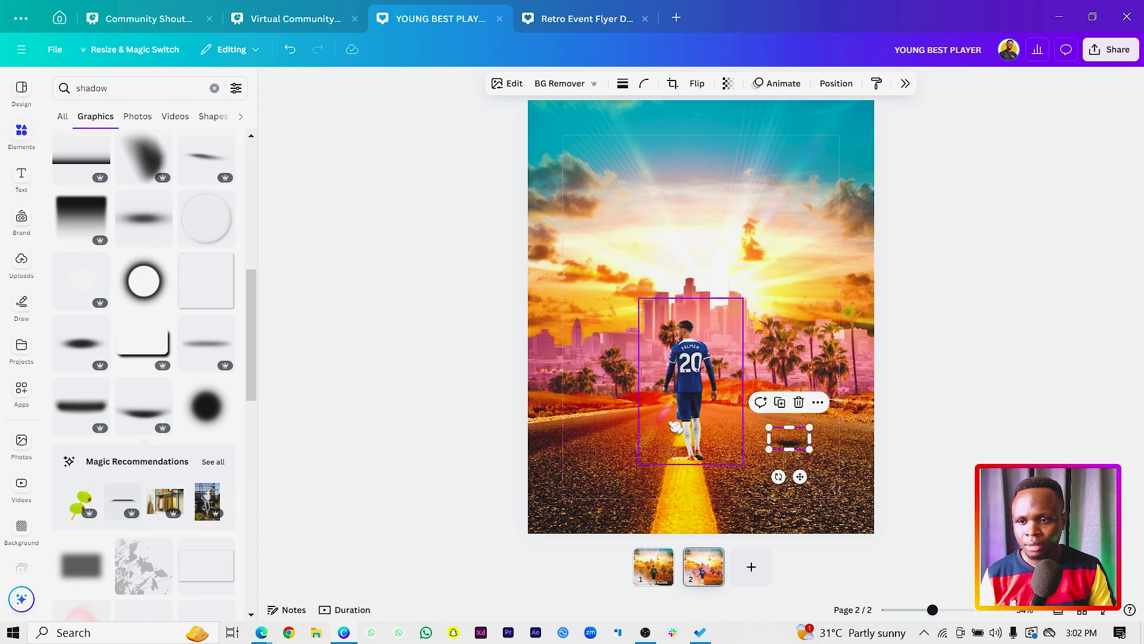
pyautogui.hotkey('ctrl', '0')
pyautogui.scroll(3, 676, 426)
pyautogui.scroll(-2, 677, 427)
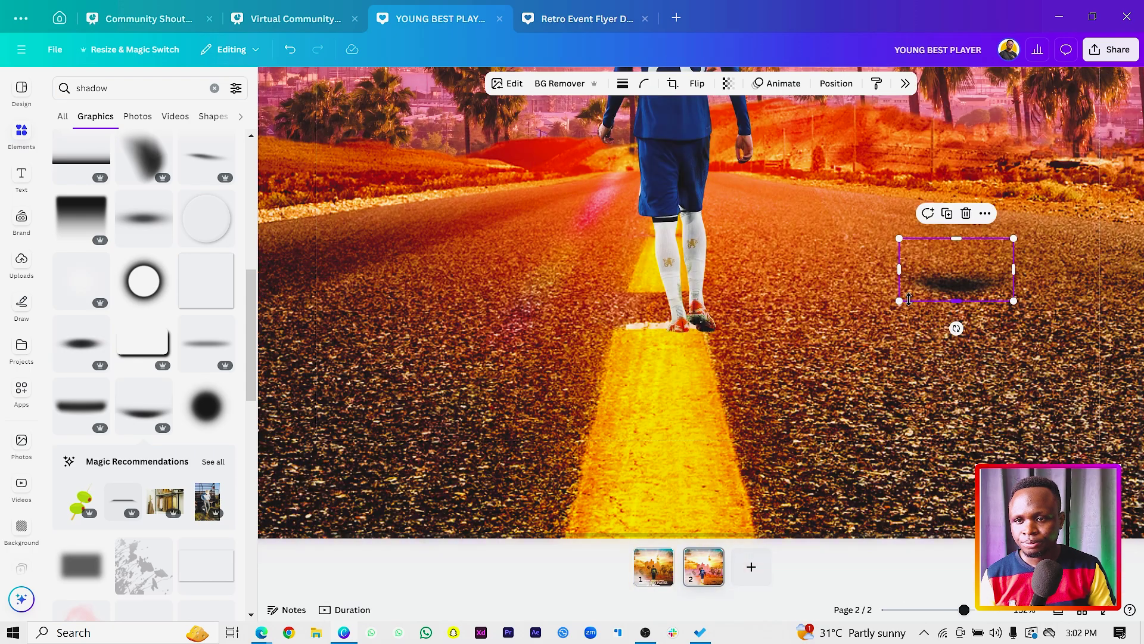
pyautogui.moveTo(921, 280); pyautogui.dragTo(641, 332)
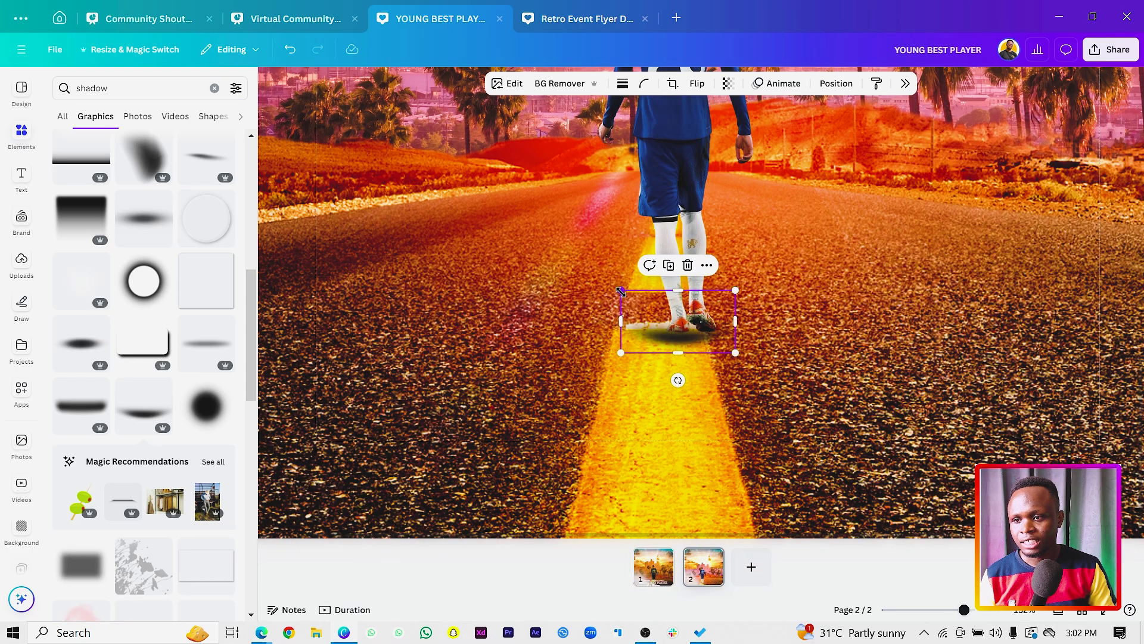
pyautogui.moveTo(621, 292); pyautogui.dragTo(686, 326)
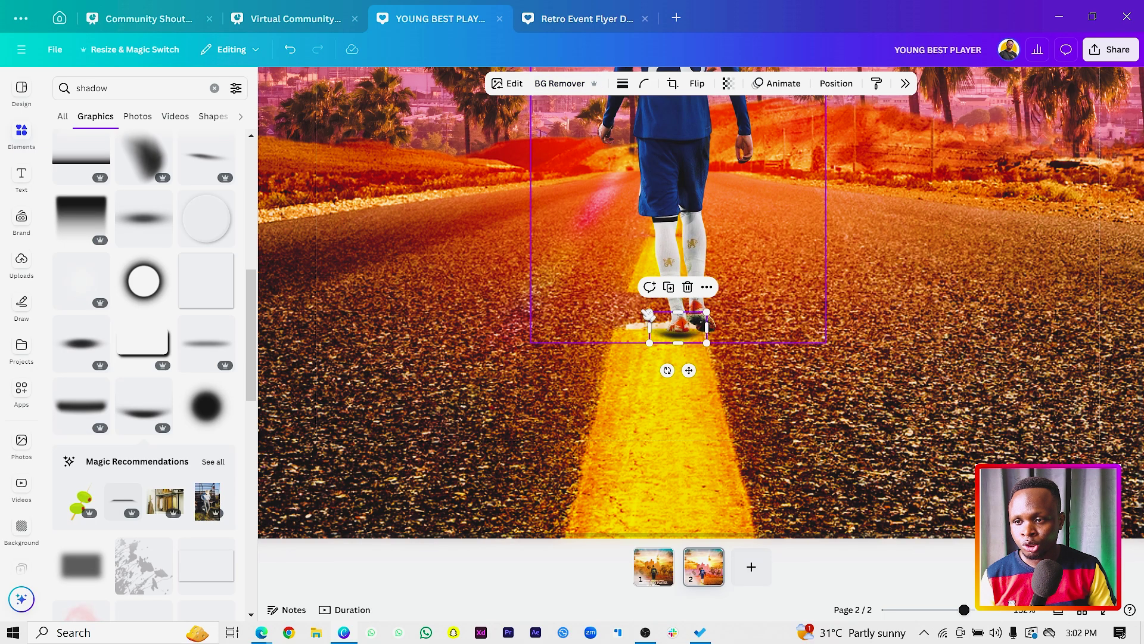
pyautogui.moveTo(645, 309); pyautogui.dragTo(654, 312)
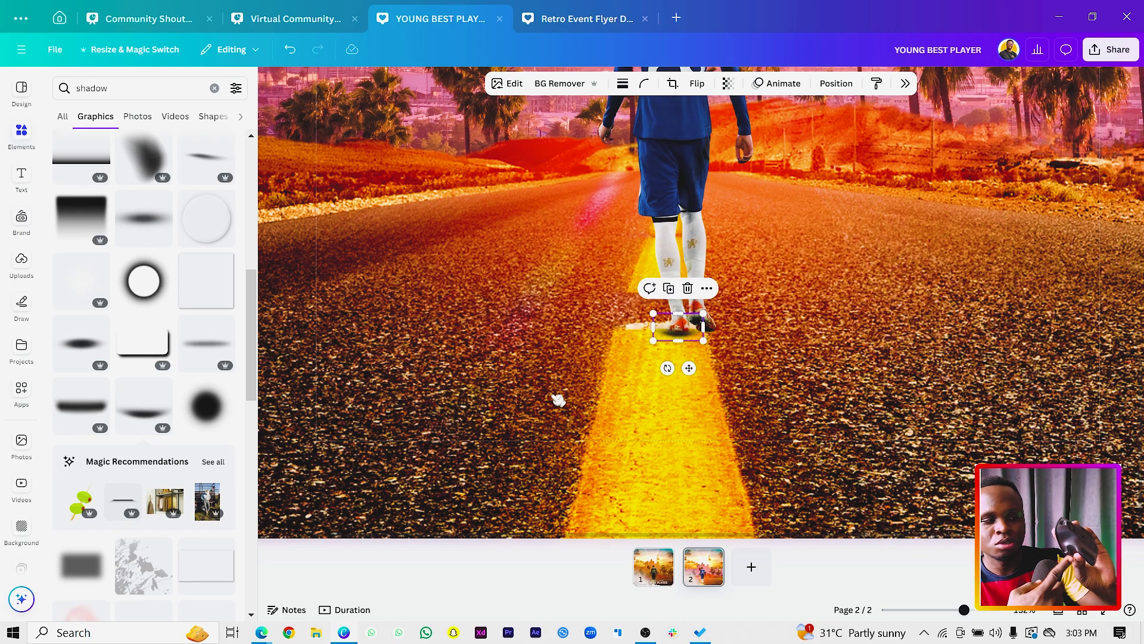
# Add a blurred shadow graphic, flatten it into an oval, and set it beneath the player's feet.
pyautogui.scroll(-5, 558, 400)
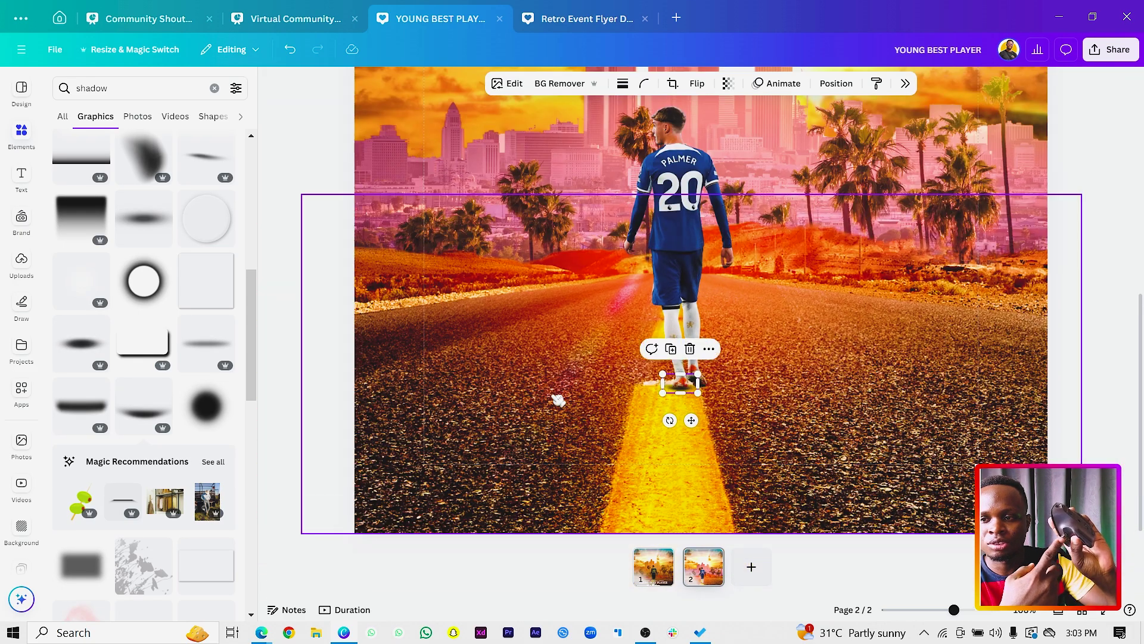
pyautogui.scroll(-2, 557, 399)
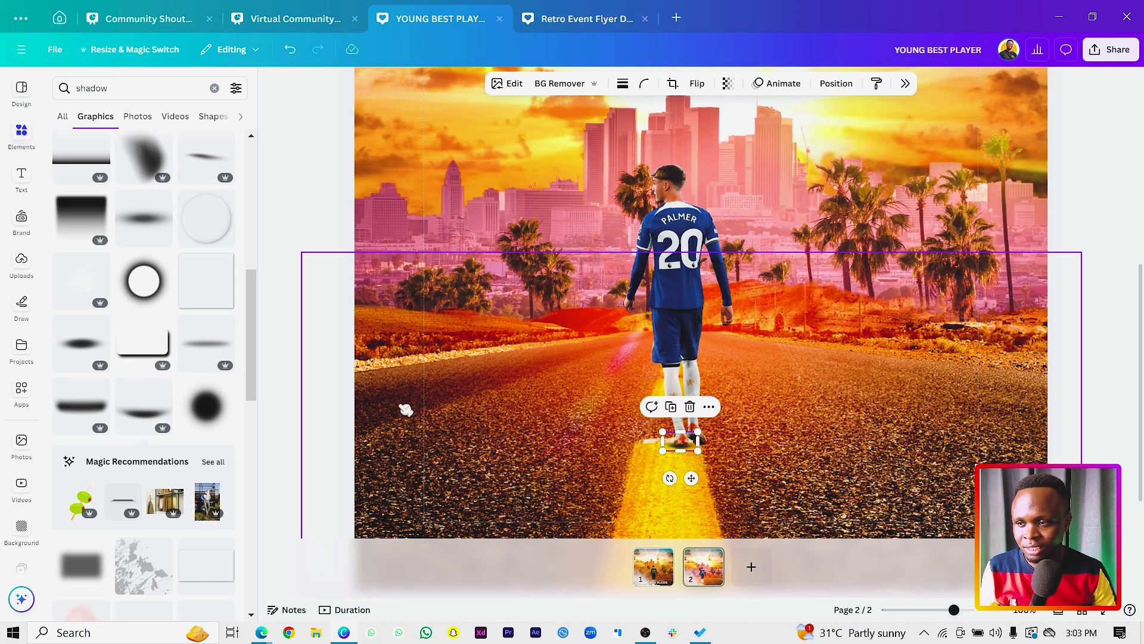
pyautogui.click(91, 349)
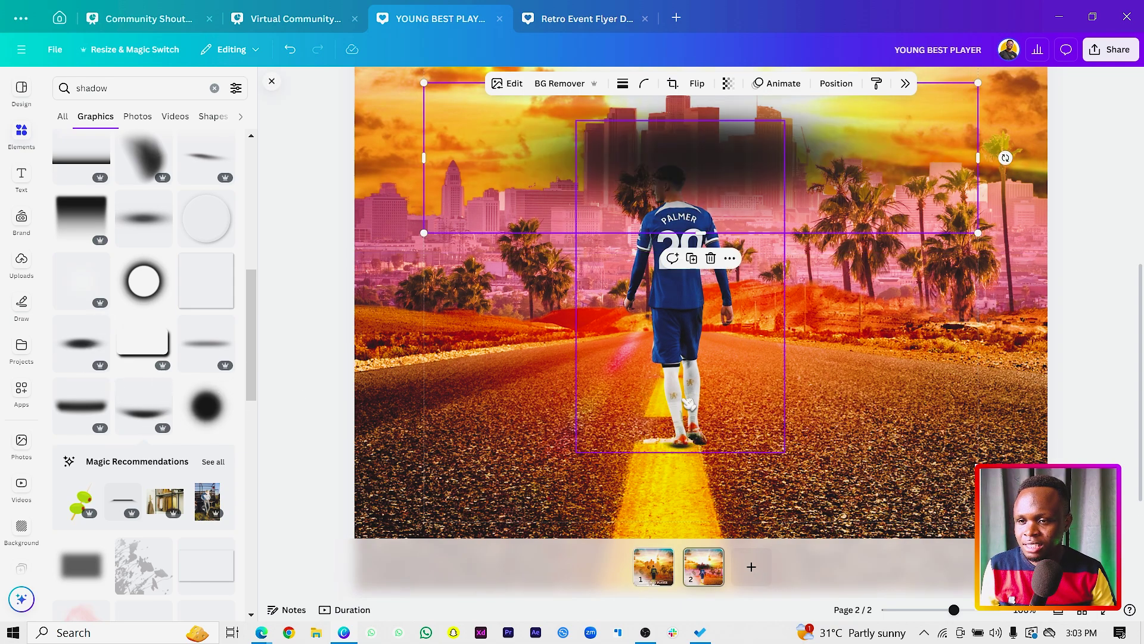
pyautogui.moveTo(651, 125); pyautogui.dragTo(652, 337)
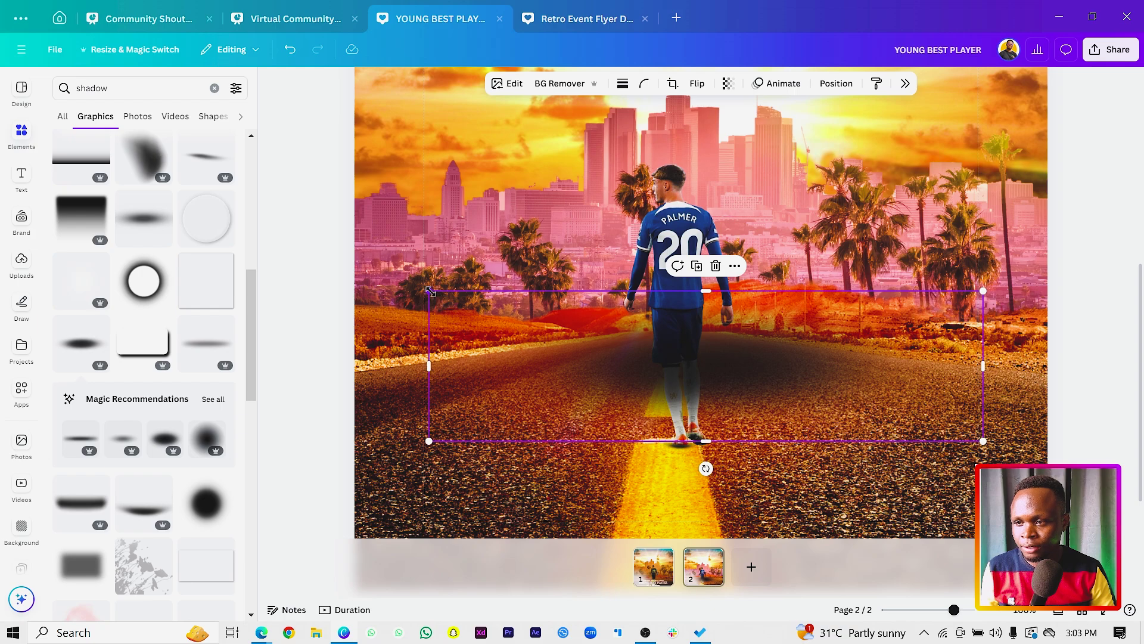
pyautogui.moveTo(430, 291); pyautogui.dragTo(720, 462)
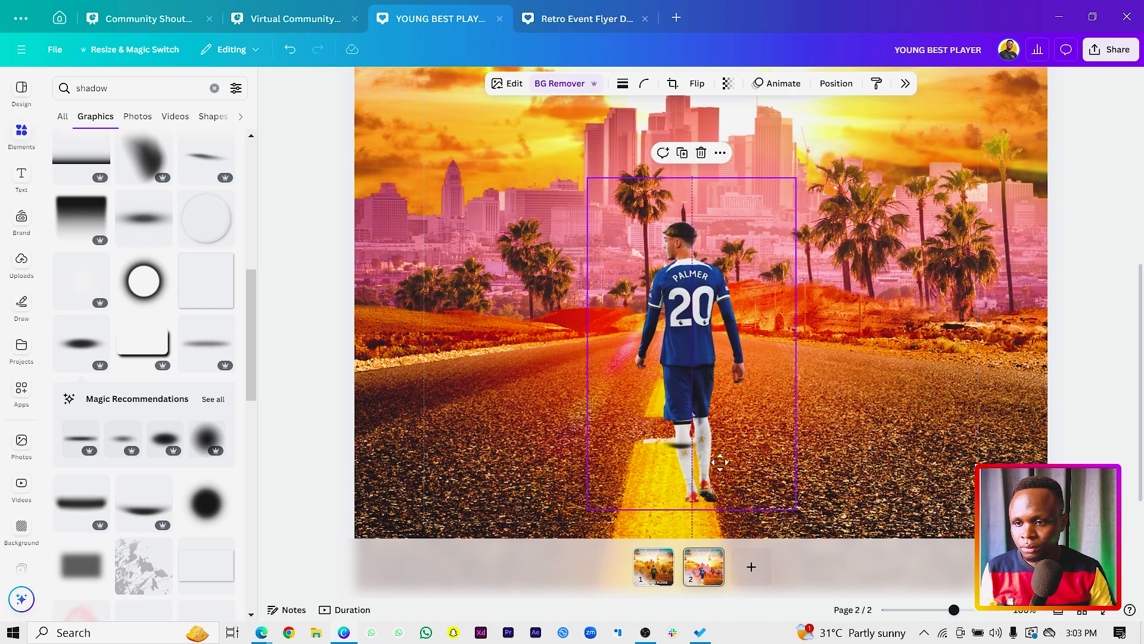
pyautogui.hotkey('ctrl', 'z')
pyautogui.click(714, 370)
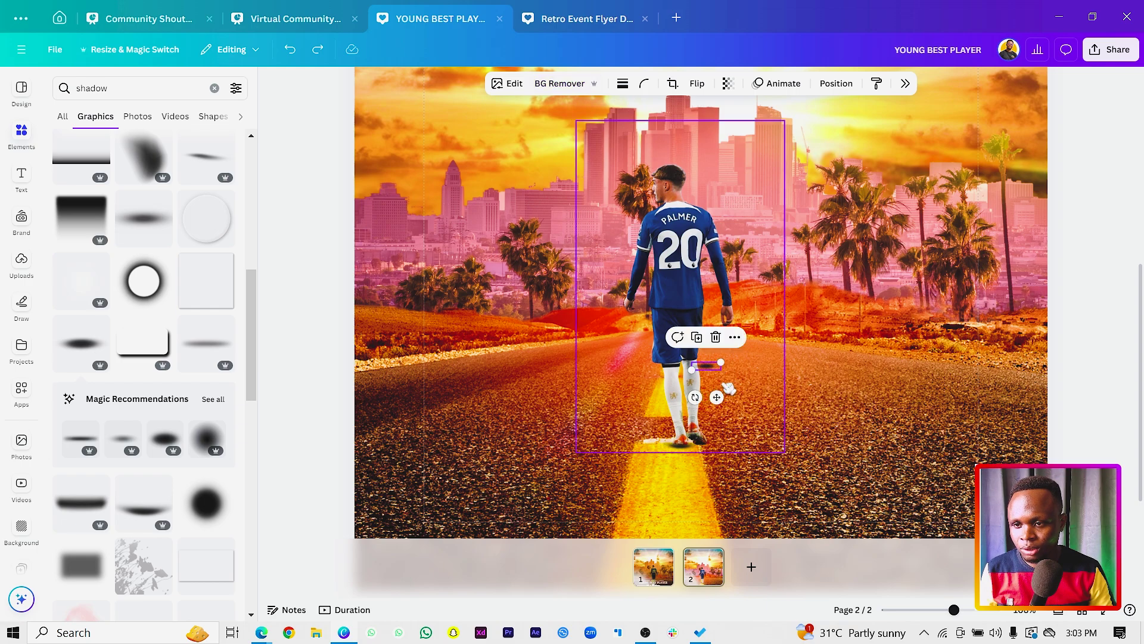
pyautogui.moveTo(717, 396); pyautogui.dragTo(714, 478)
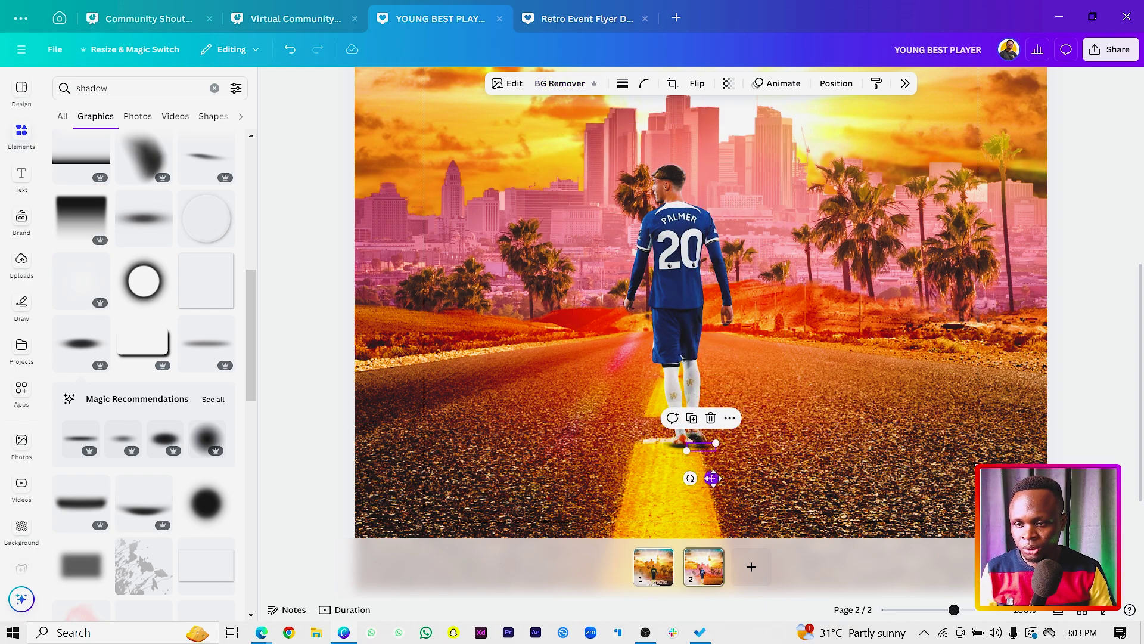
pyautogui.scroll(-2, 713, 478)
pyautogui.click(353, 381)
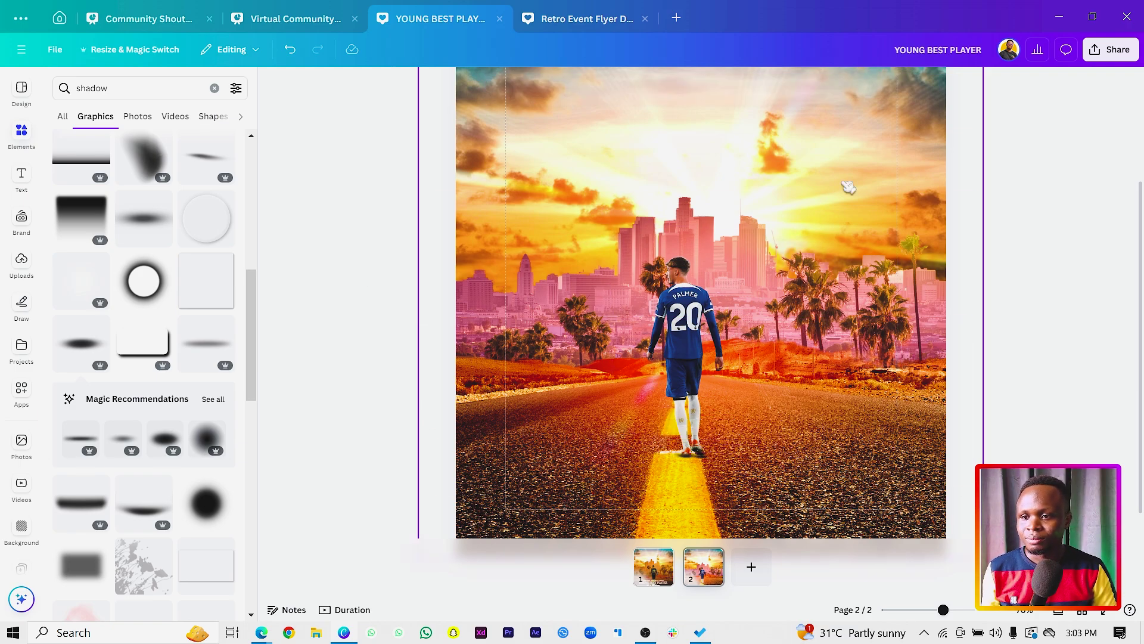
pyautogui.scroll(-1, 741, 344)
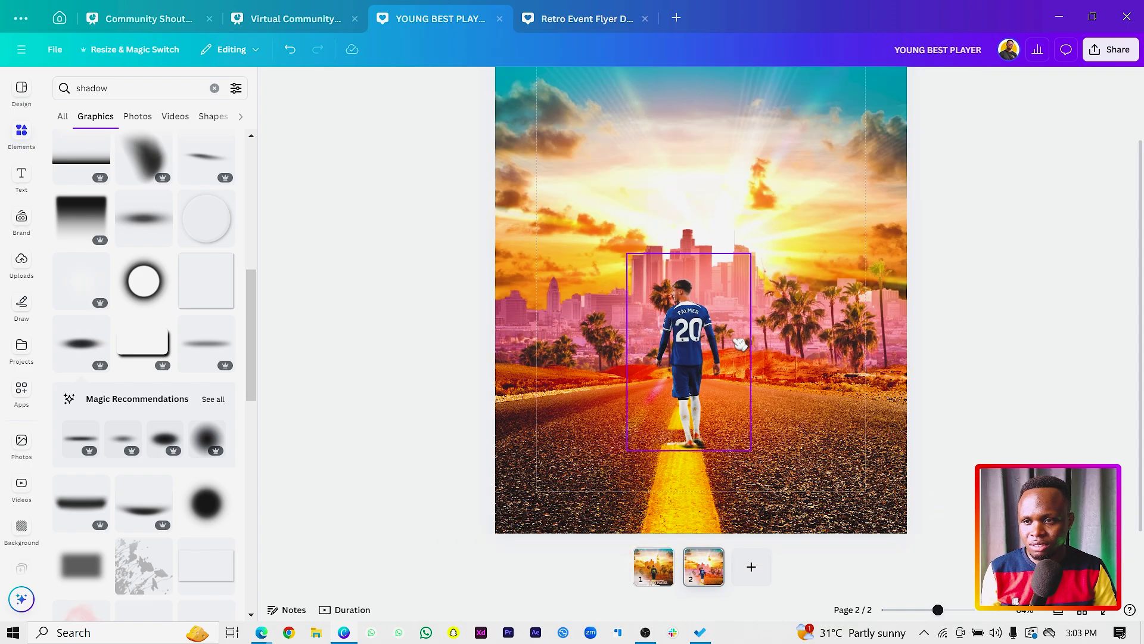
pyautogui.scroll(-1, 741, 344)
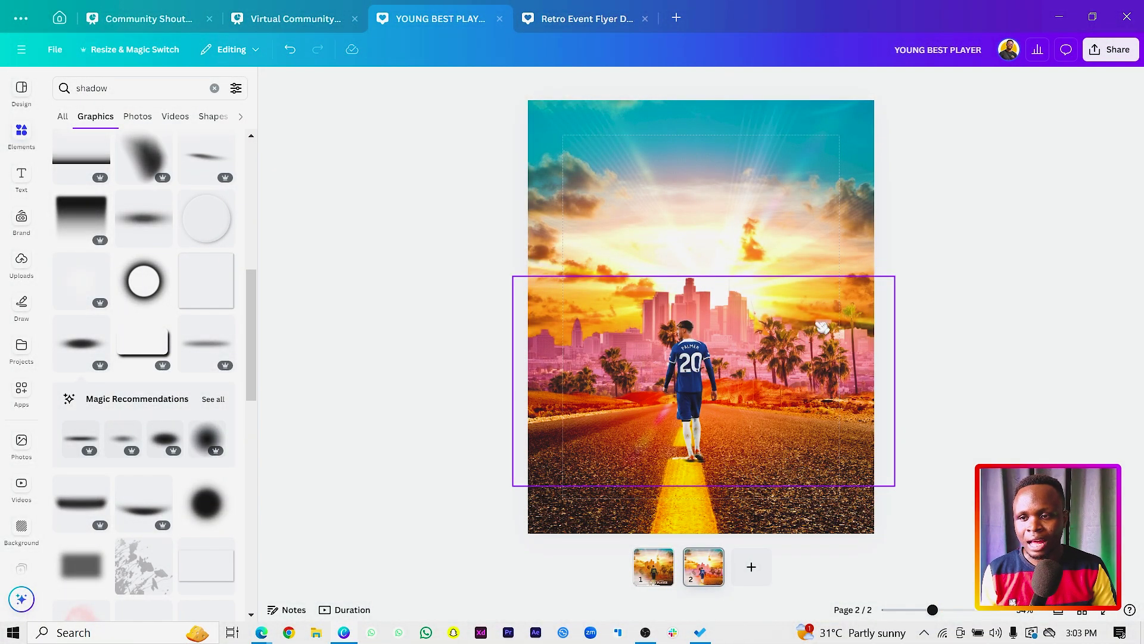
pyautogui.click(822, 327)
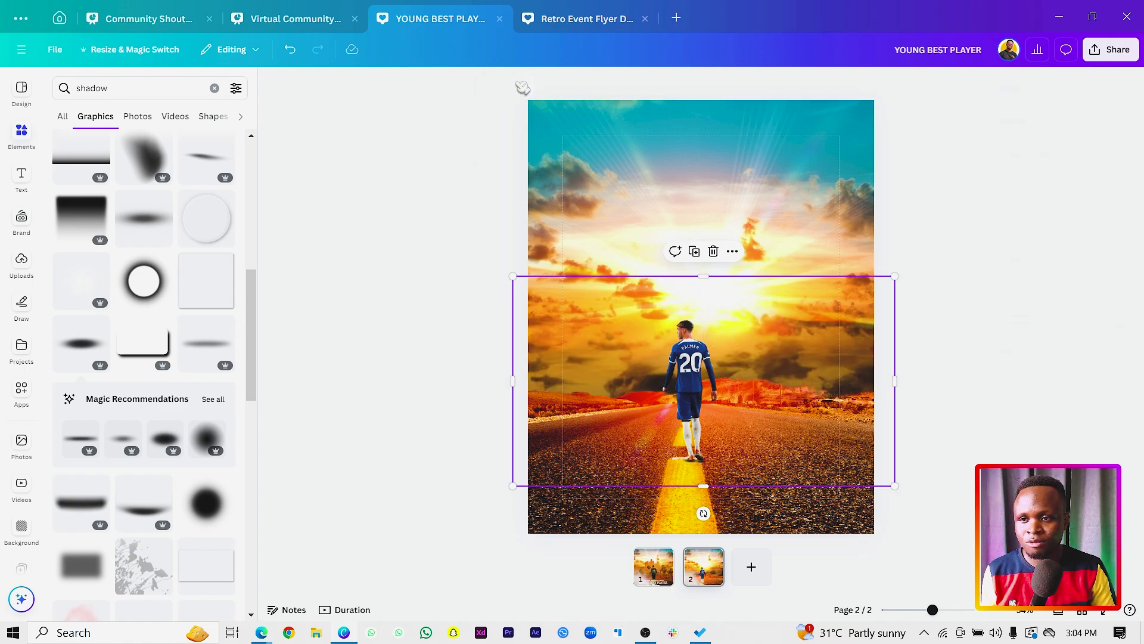
# Warm the background photo by raising Temperature and shifting Tint toward yellow.
pyautogui.click(522, 87)
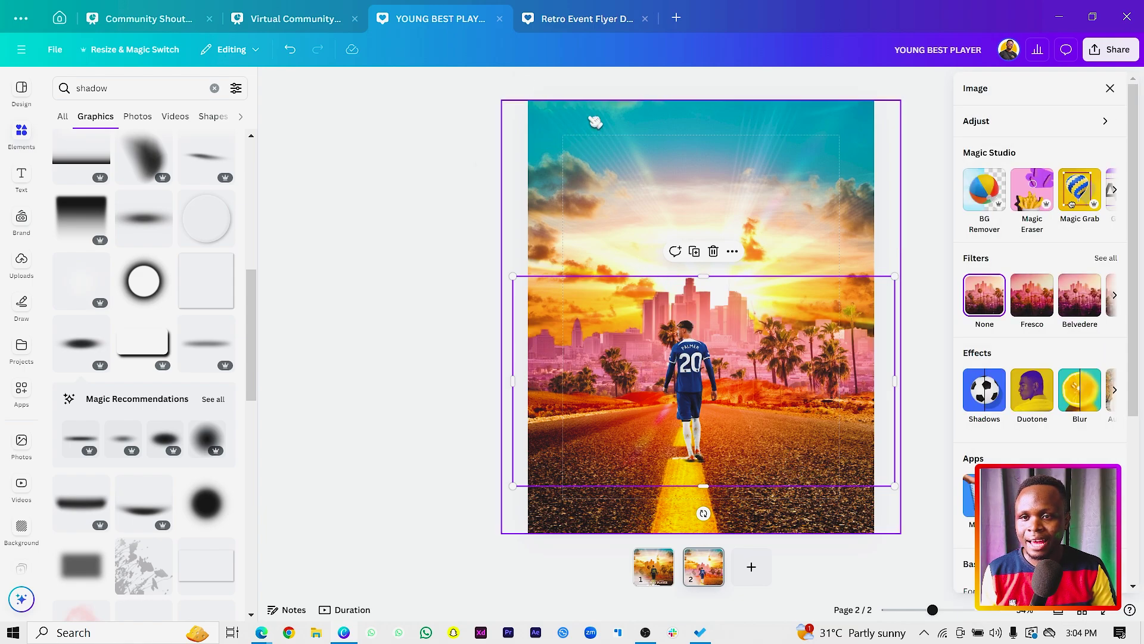
pyautogui.click(1000, 121)
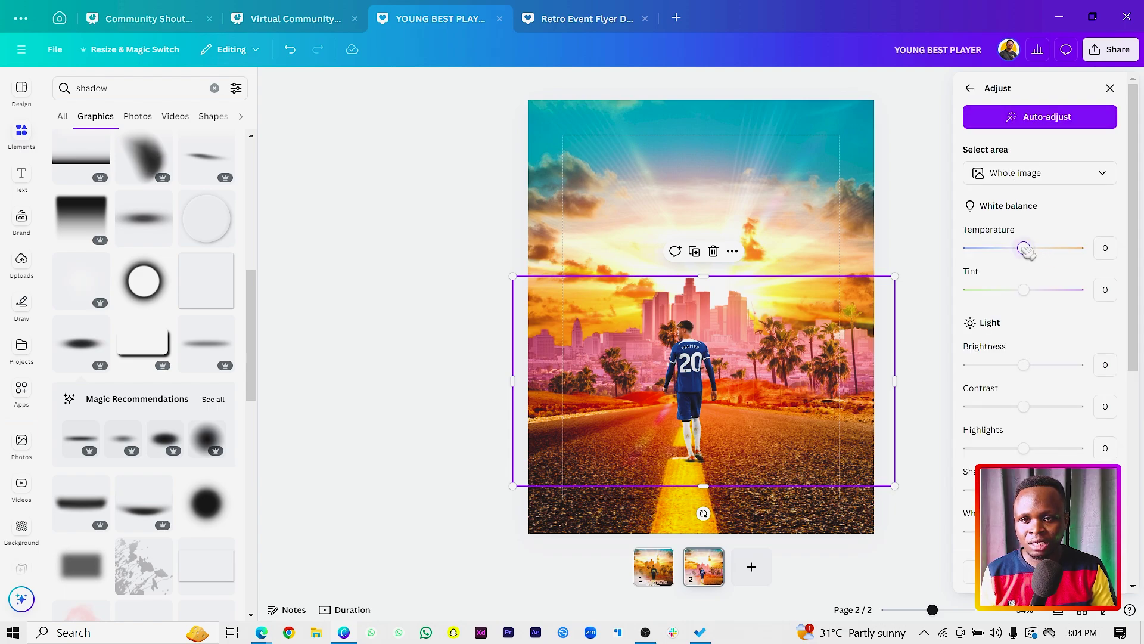
pyautogui.moveTo(1026, 250); pyautogui.dragTo(1093, 250)
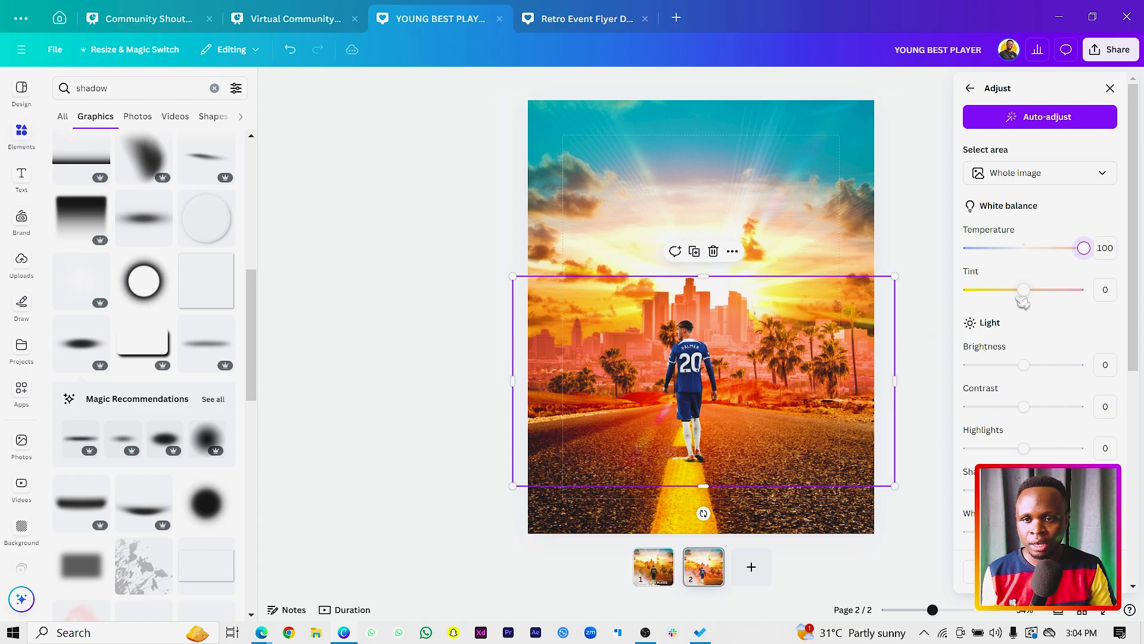
pyautogui.moveTo(1024, 292); pyautogui.dragTo(994, 292)
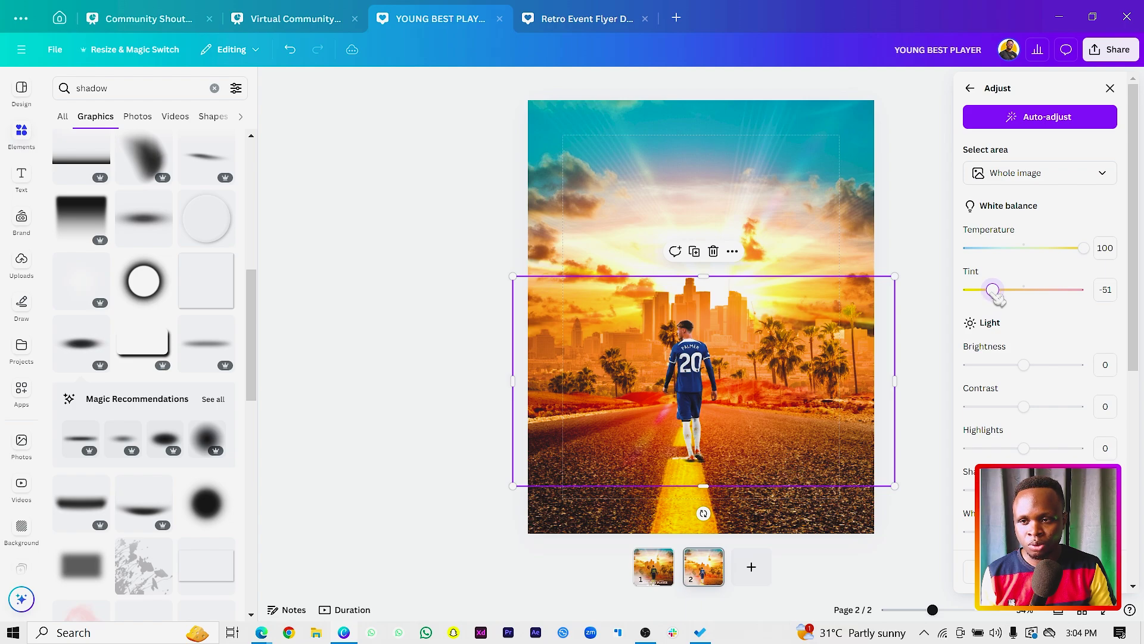
pyautogui.moveTo(997, 298); pyautogui.dragTo(991, 298)
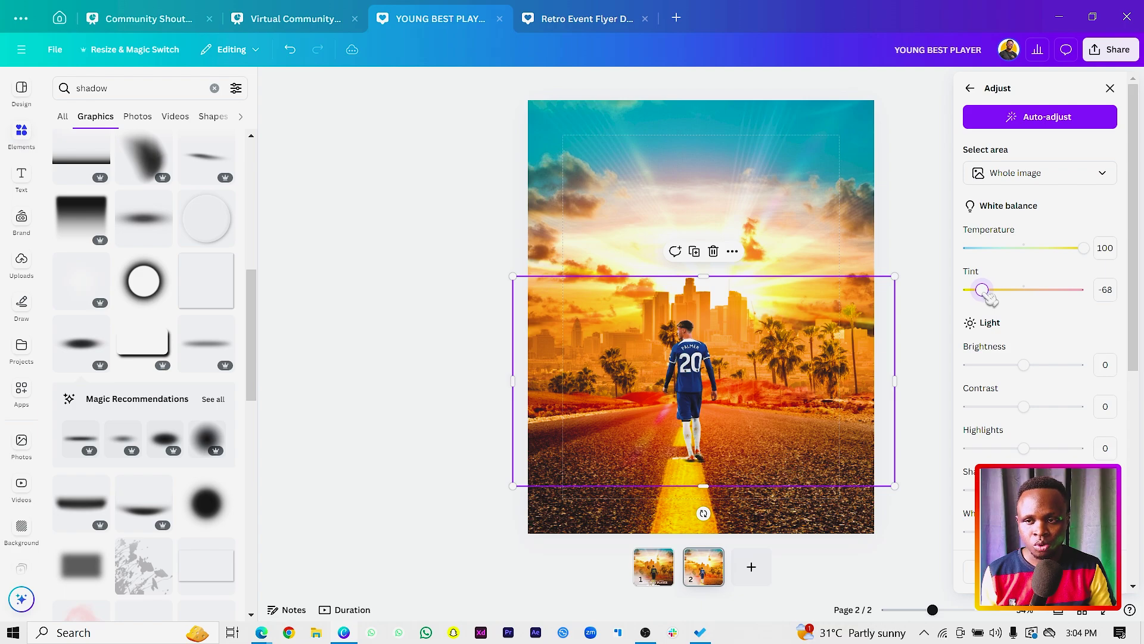
# Give the player cutout Temperature 84 and Tint -43.
pyautogui.click(690, 381)
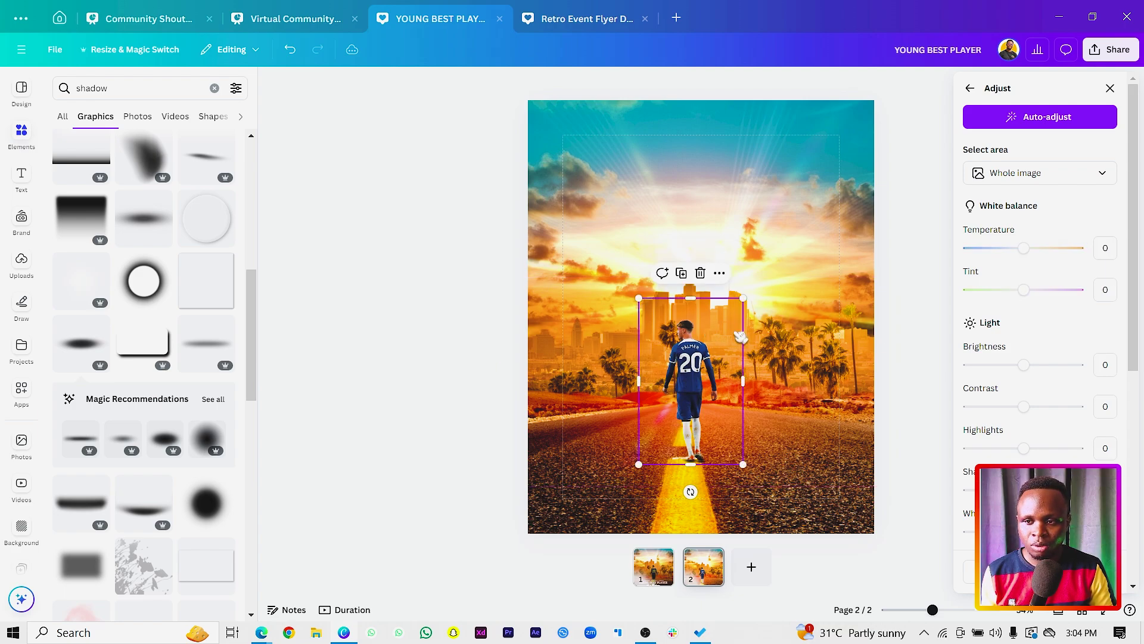
pyautogui.moveTo(1028, 254); pyautogui.dragTo(1081, 255)
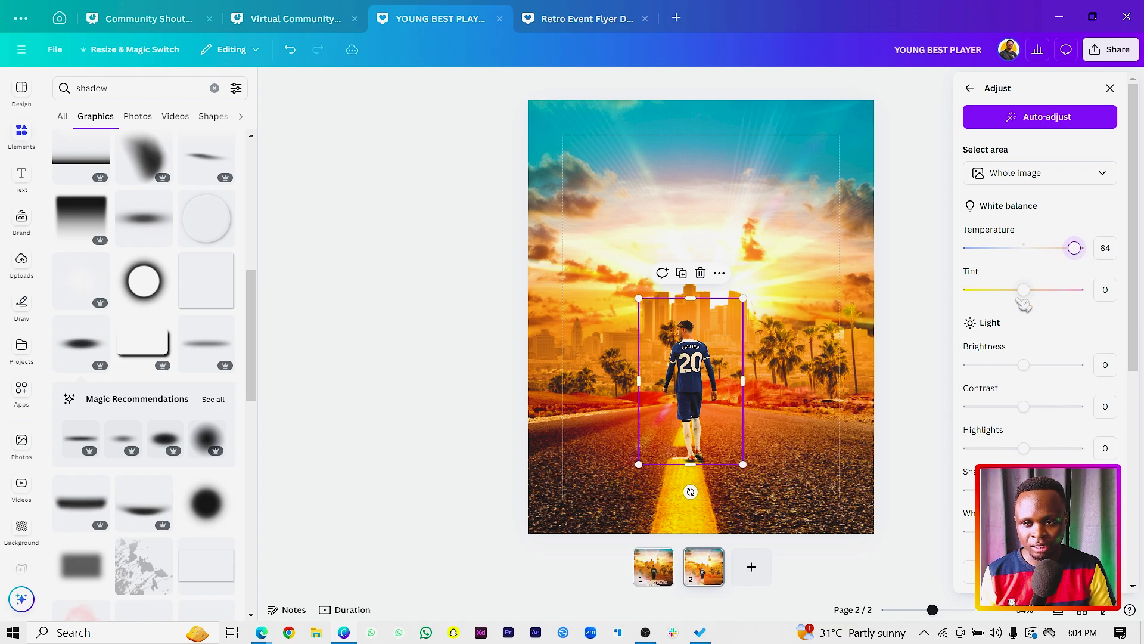
pyautogui.moveTo(1026, 298)
pyautogui.mouseDown()
pyautogui.moveTo(993, 298)
pyautogui.moveTo(1005, 299)
pyautogui.mouseUp()
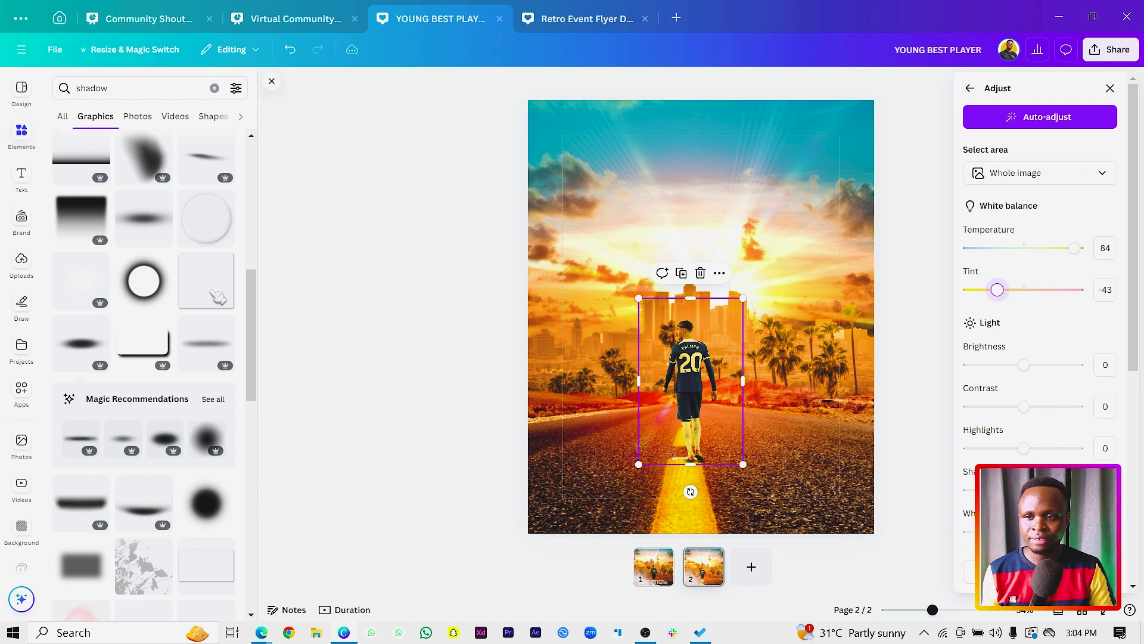
pyautogui.click(388, 262)
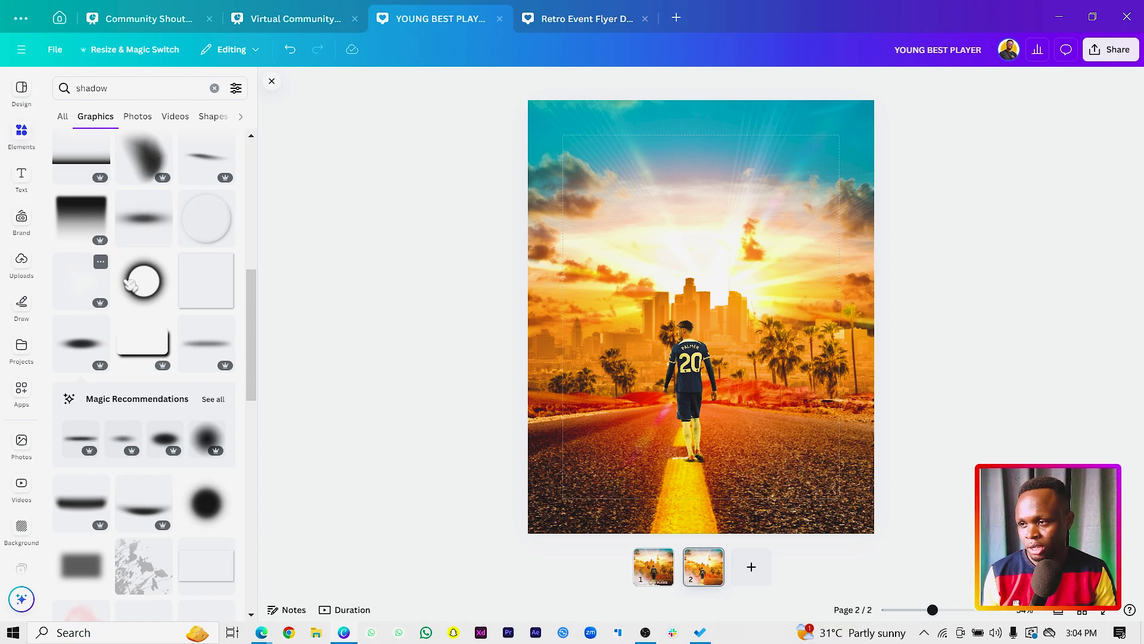
# Add a dark gradient graphic, rotate it, and stretch it across the lower image past the edges.
pyautogui.click(74, 223)
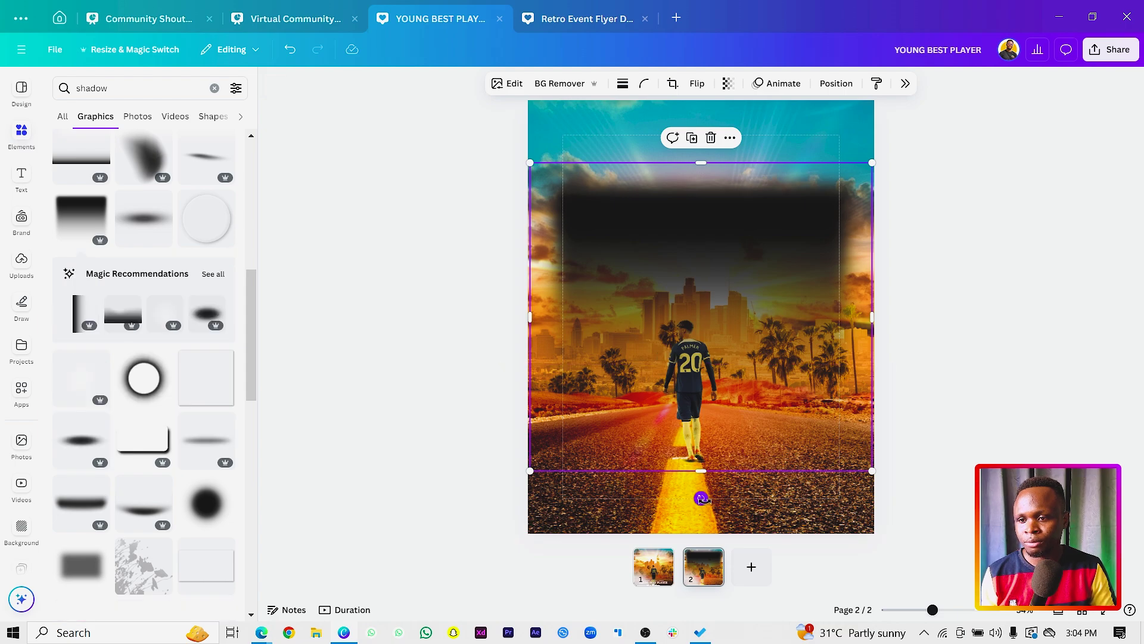
pyautogui.moveTo(702, 498); pyautogui.dragTo(694, 211)
pyautogui.moveTo(726, 333); pyautogui.dragTo(677, 465)
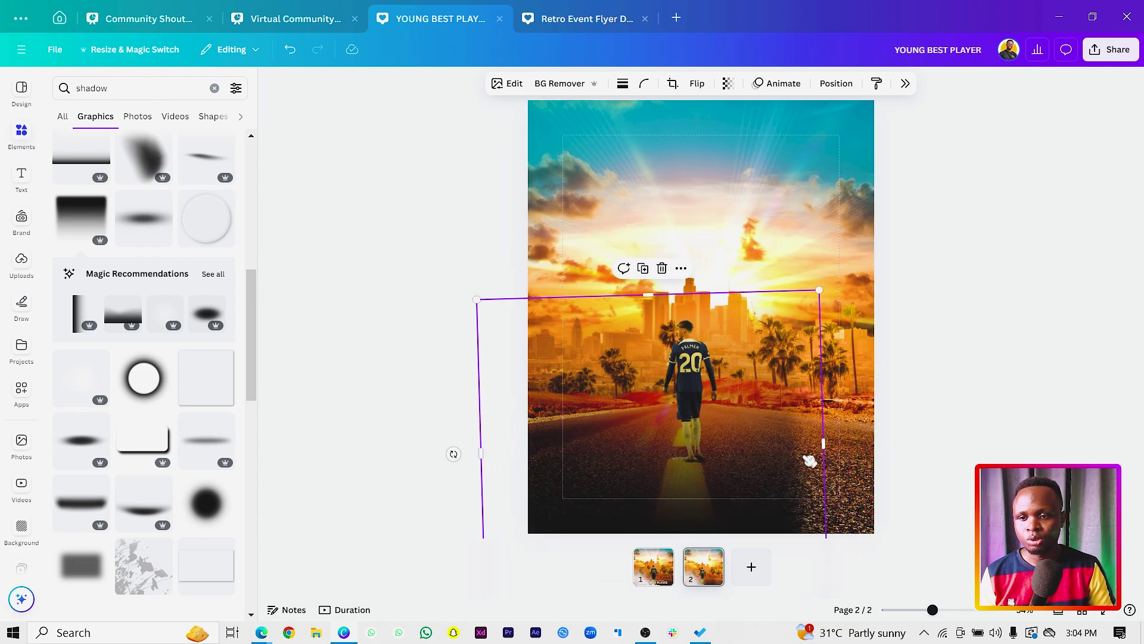
pyautogui.moveTo(826, 446); pyautogui.dragTo(935, 439)
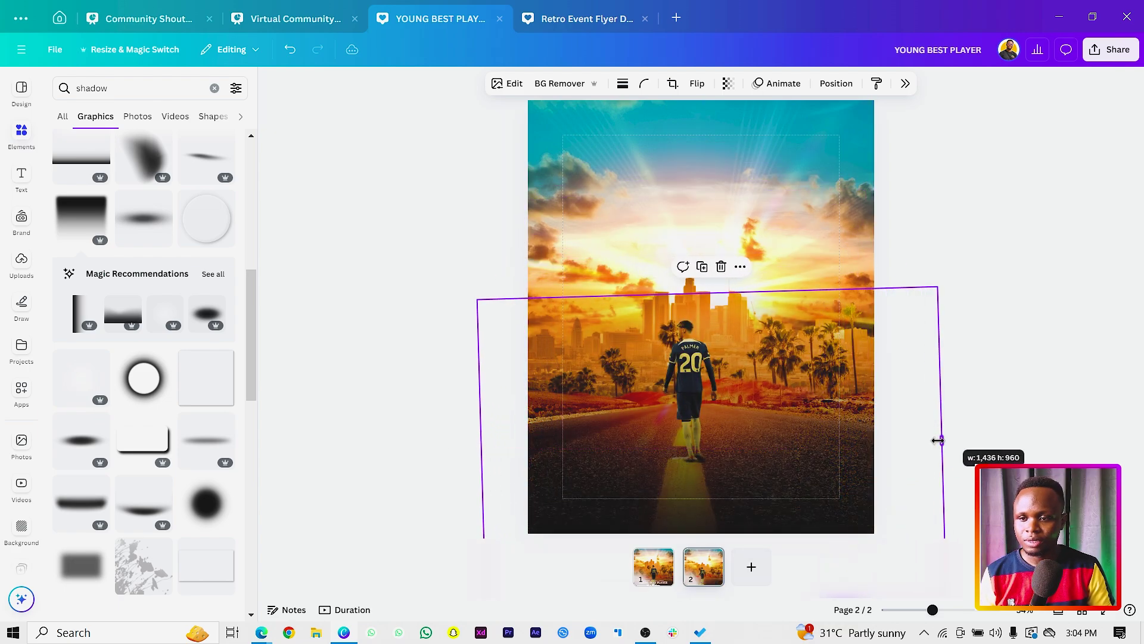
pyautogui.moveTo(807, 466); pyautogui.dragTo(792, 435)
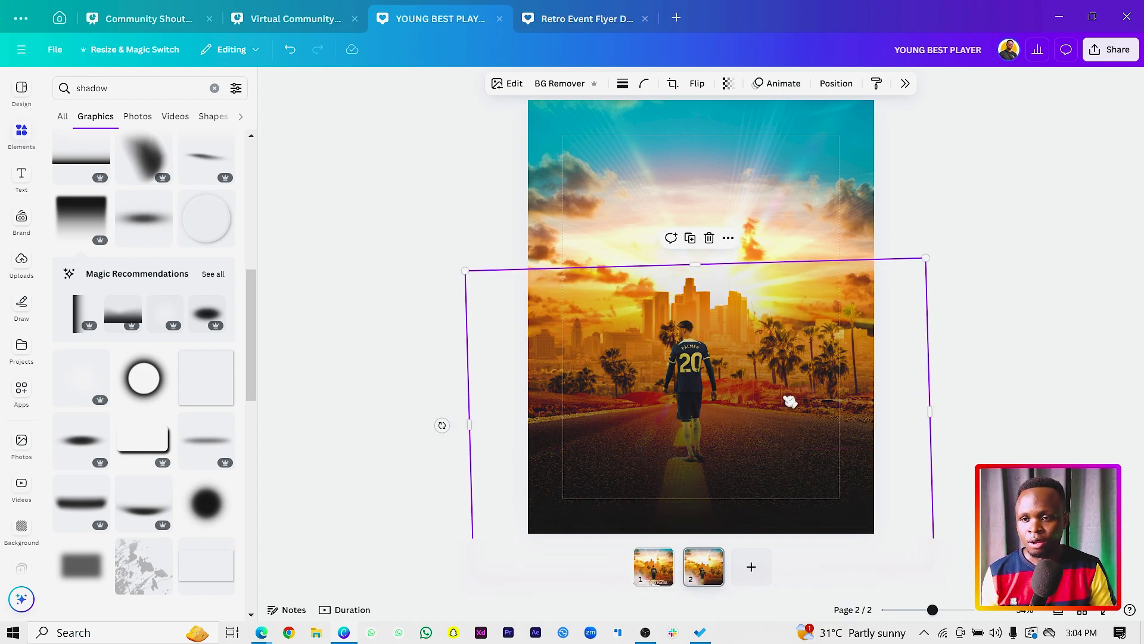
pyautogui.moveTo(441, 425); pyautogui.dragTo(444, 419)
pyautogui.moveTo(680, 455); pyautogui.dragTo(669, 312)
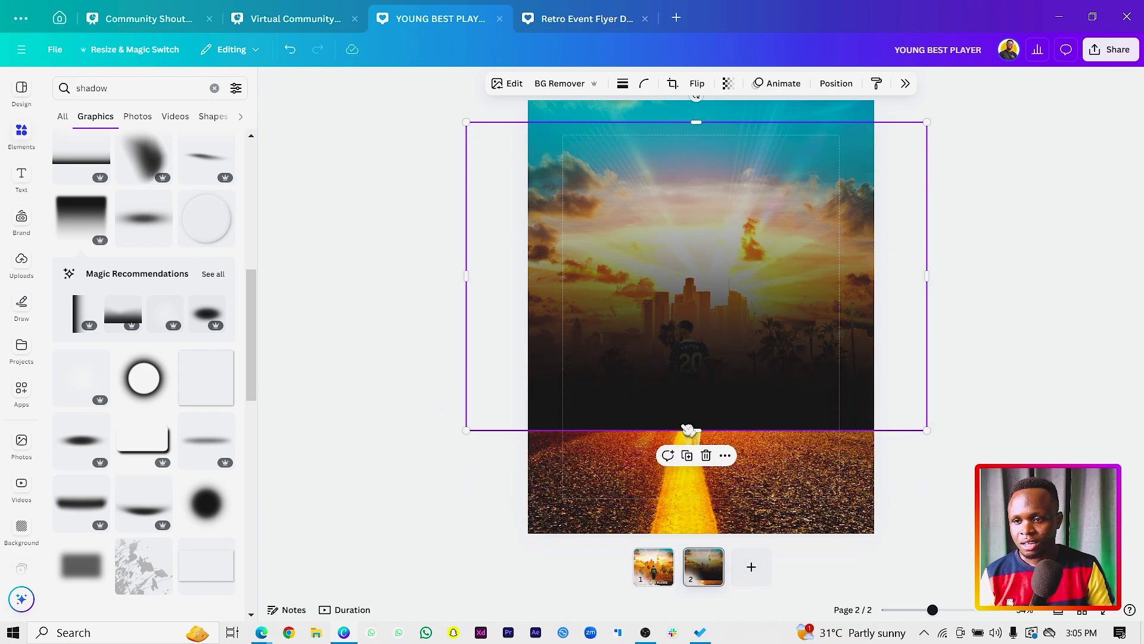
pyautogui.moveTo(684, 430); pyautogui.dragTo(695, 475)
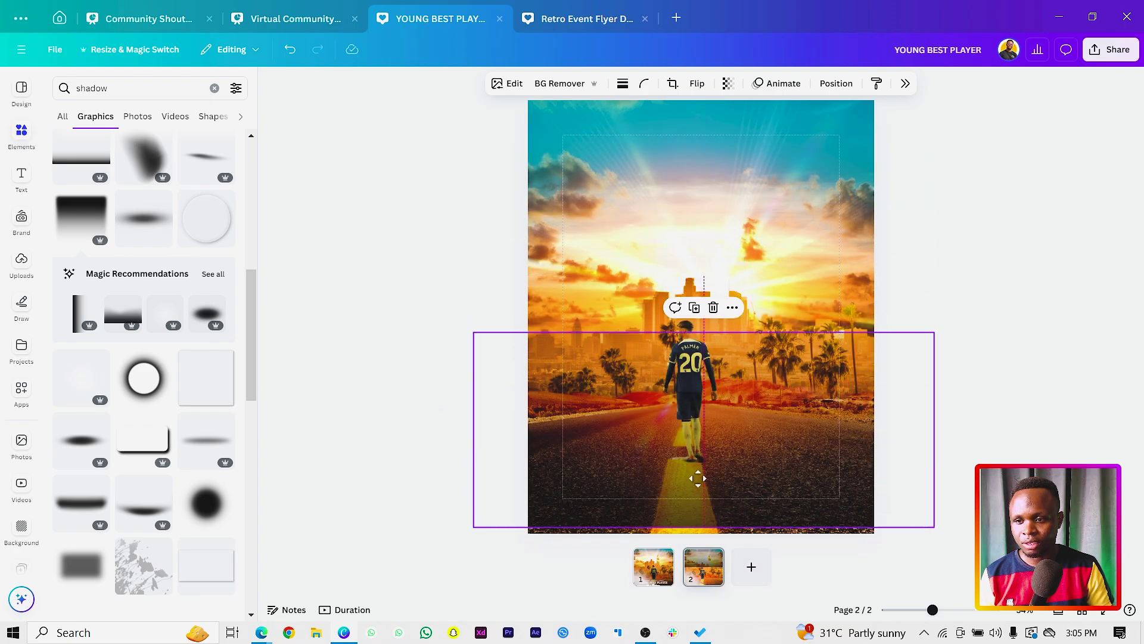
# Narrow the gradient shadow evenly from both sides over the road.
pyautogui.click(368, 393)
pyautogui.click(576, 466)
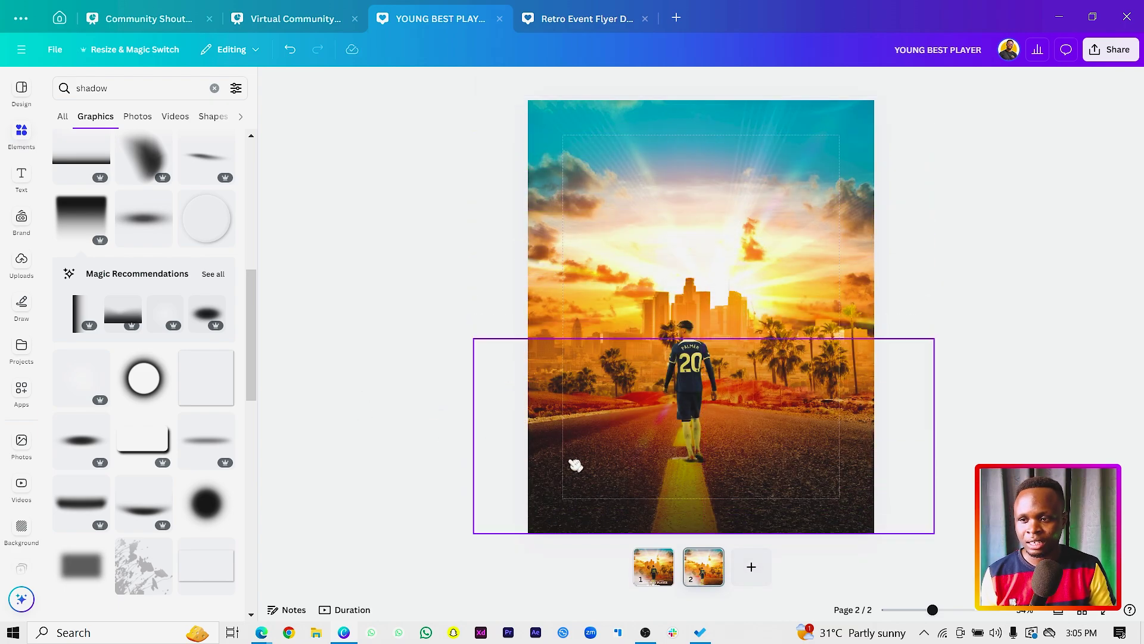
pyautogui.moveTo(476, 431); pyautogui.dragTo(524, 435)
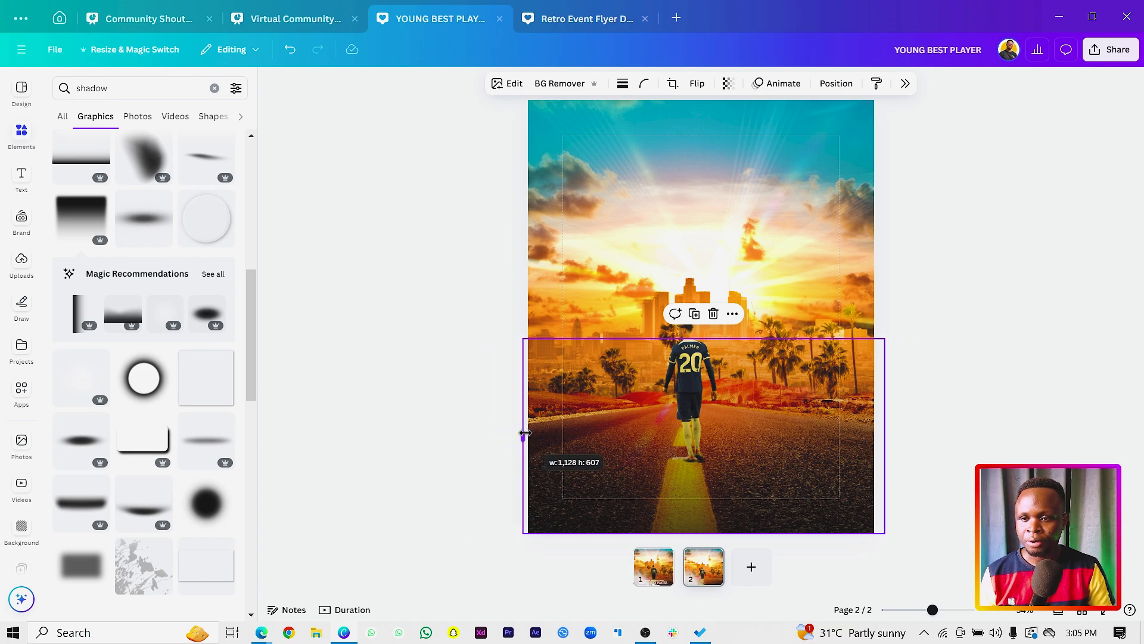
pyautogui.click(451, 302)
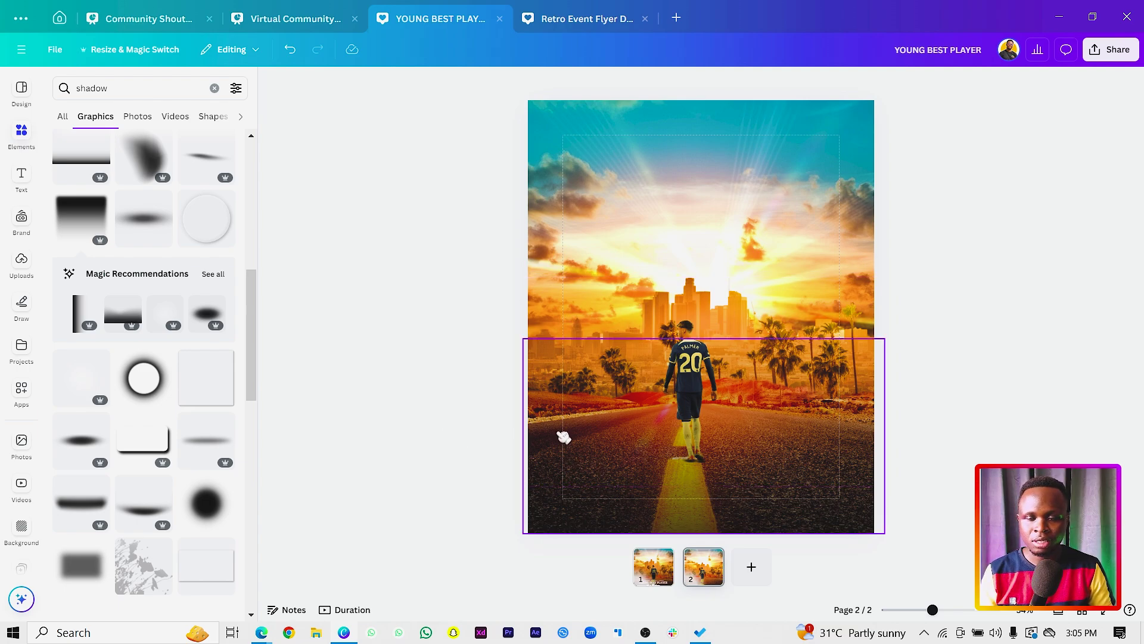
# Add a paragraph text box, move it onto the road, and make it white.
pyautogui.press('t')
pyautogui.moveTo(712, 349); pyautogui.dragTo(707, 497)
pyautogui.click(706, 472)
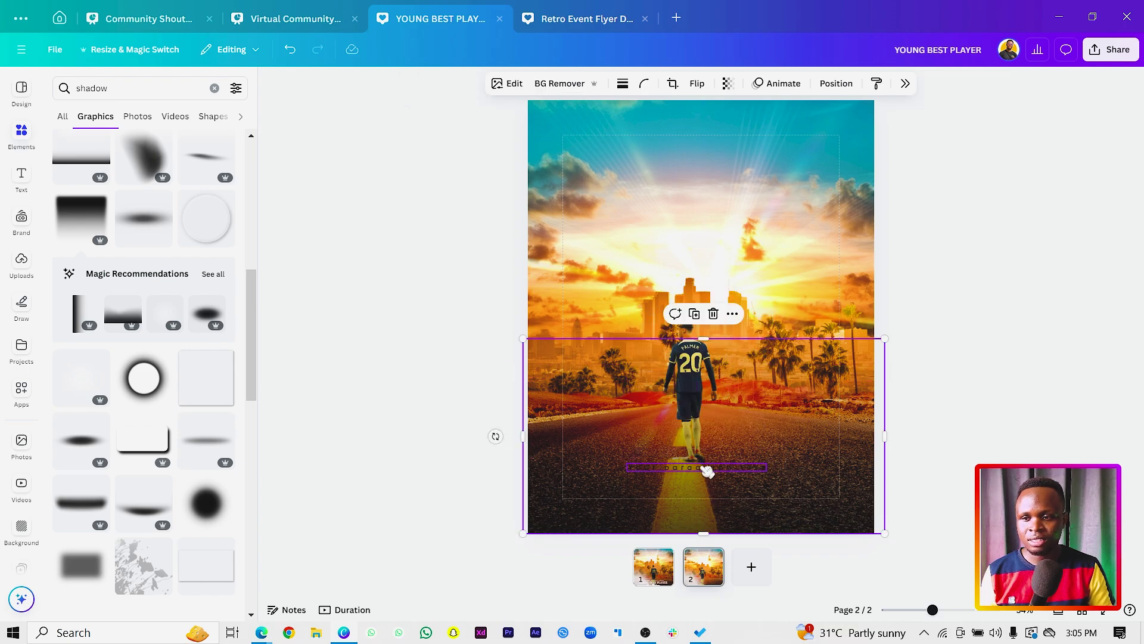
pyautogui.click(706, 469)
pyautogui.click(499, 87)
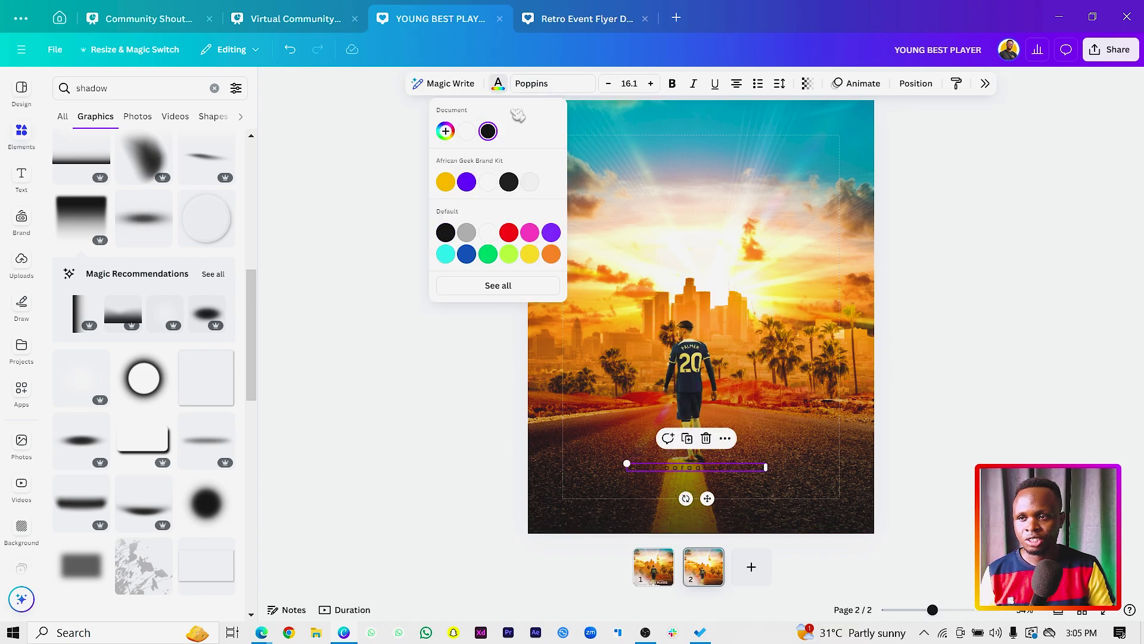
pyautogui.click(489, 182)
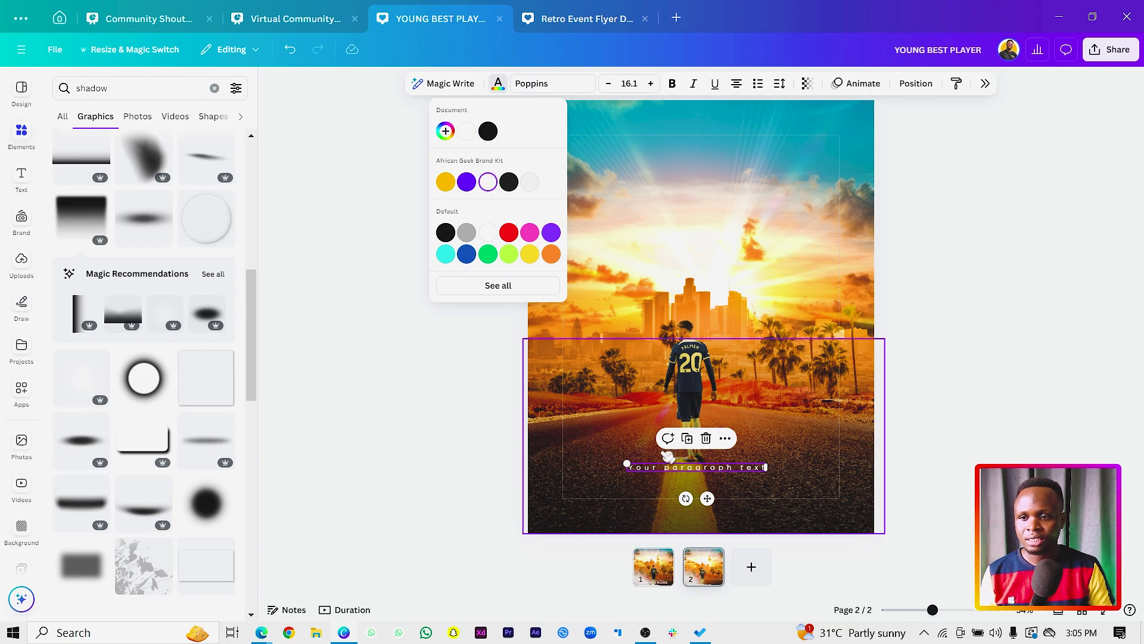
# Check the text spacing, then replace the placeholder starting with 'eng' and Caps Lock on.
pyautogui.doubleClick(691, 470)
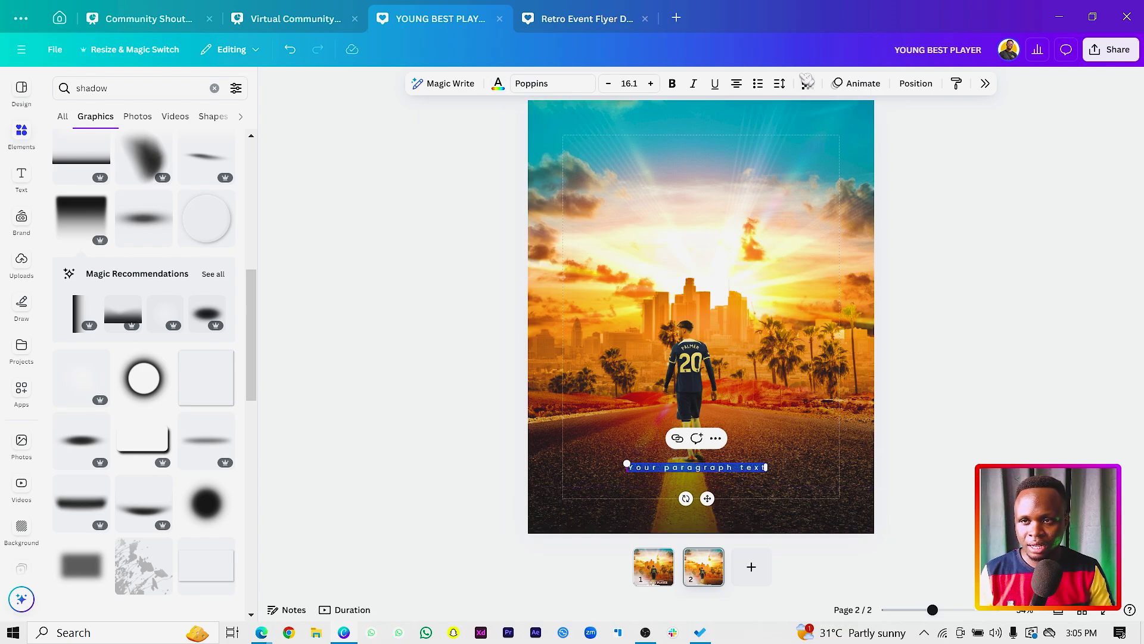
pyautogui.click(780, 84)
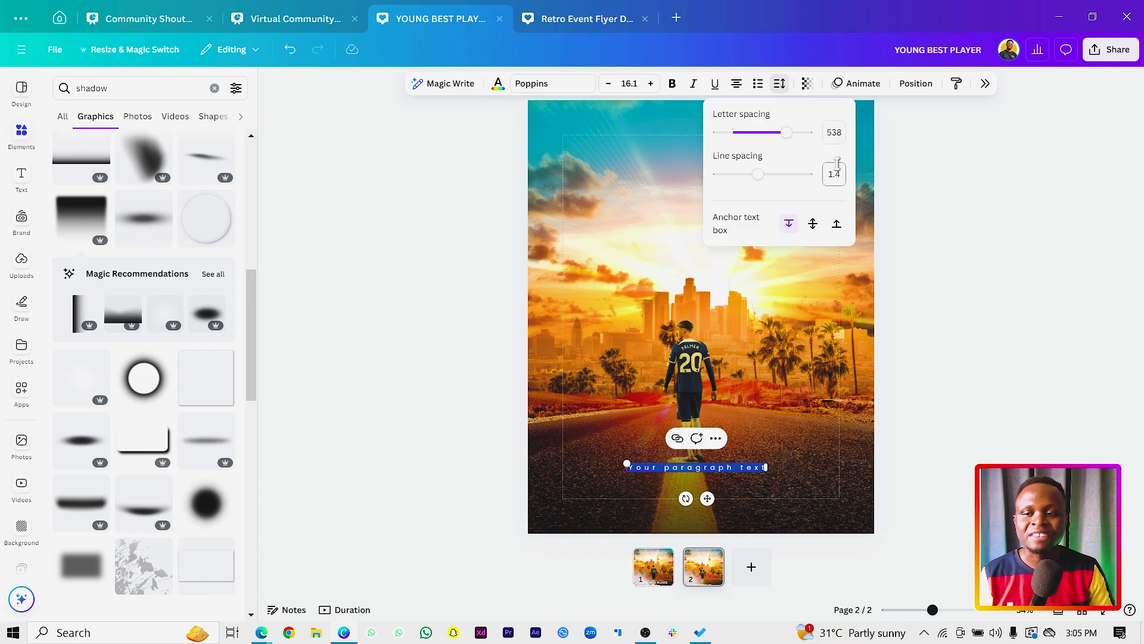
pyautogui.click(712, 469)
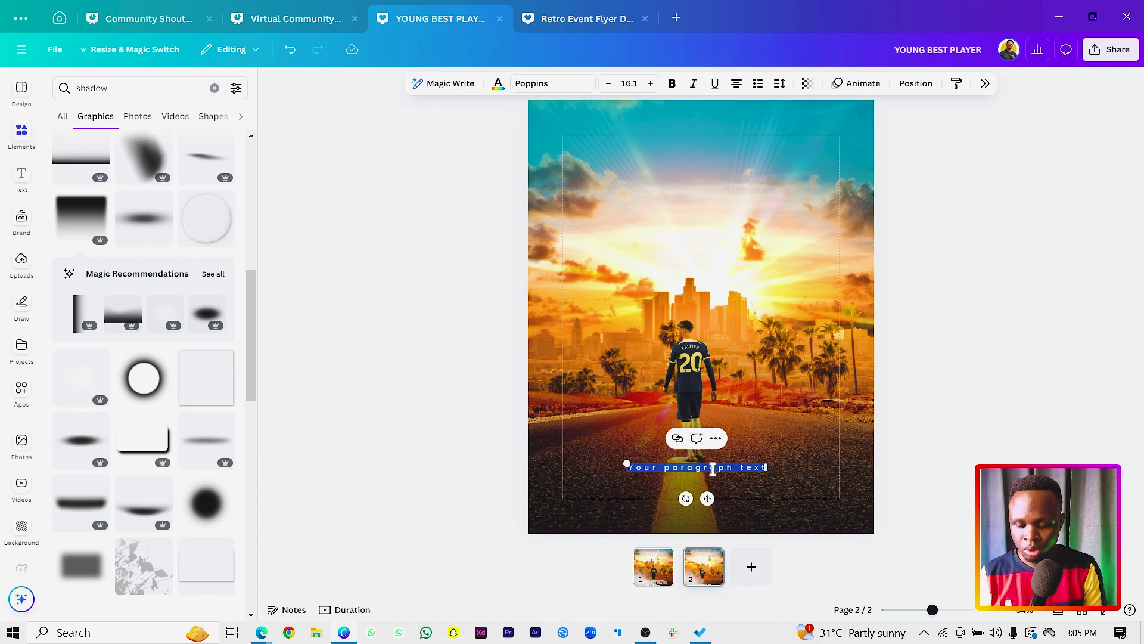
pyautogui.write('eng')
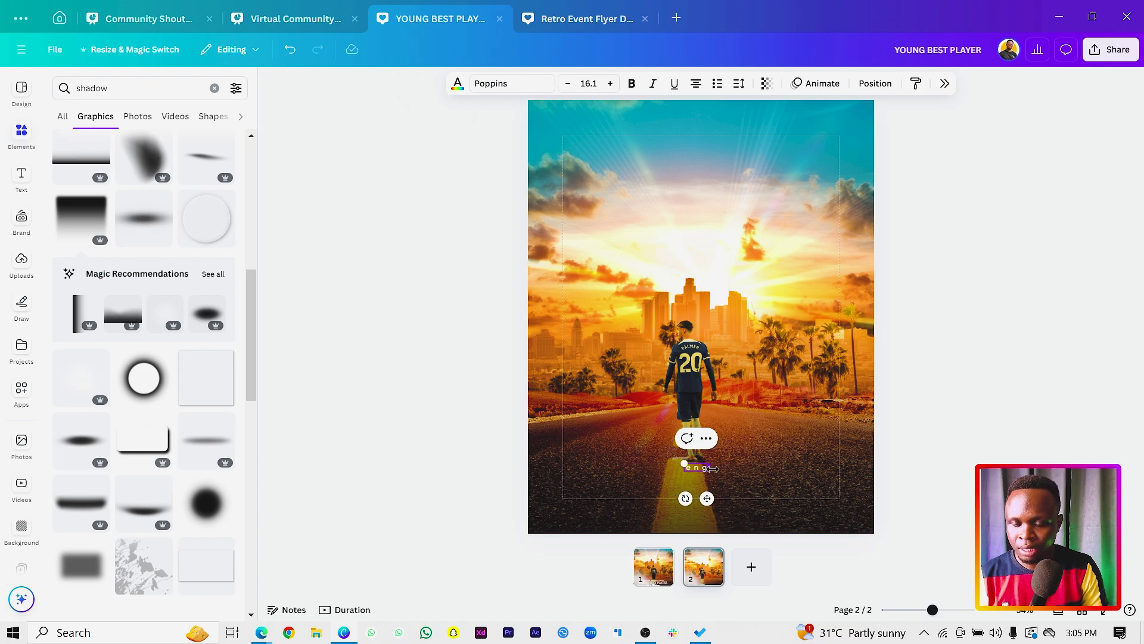
pyautogui.press('capslock')
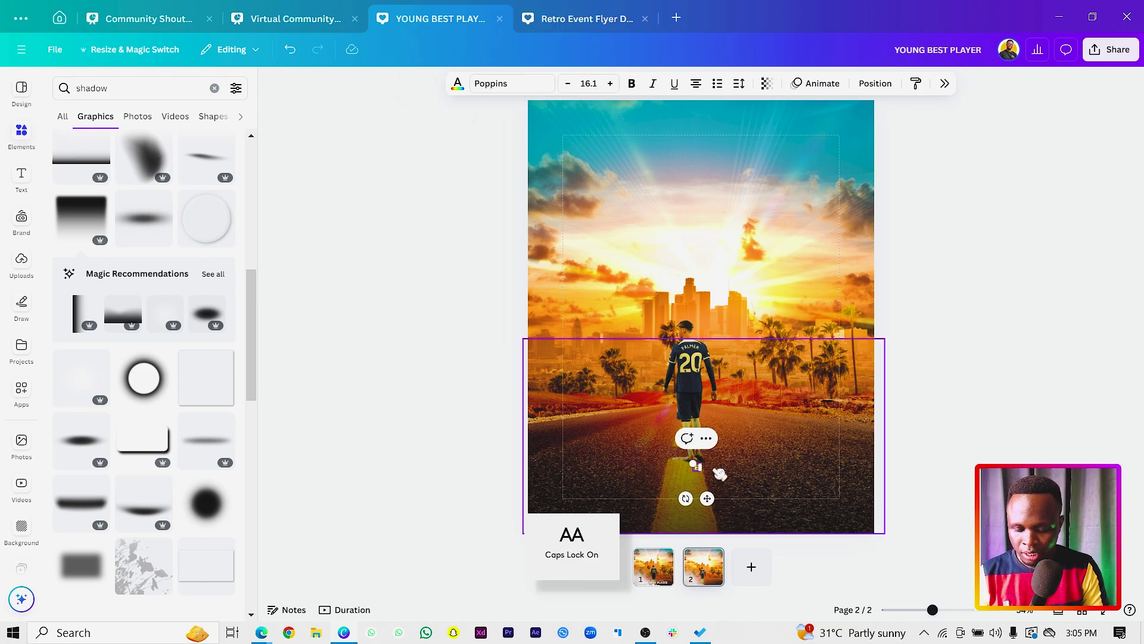
# Complete the caption as ENGLISH PREMIERE LEAGUE, then duplicate it below and retype it as CHELSEA FOOTBALL CLUB.
pyautogui.write('LISH PREMIERE LEAGUE')
pyautogui.click(315, 407)
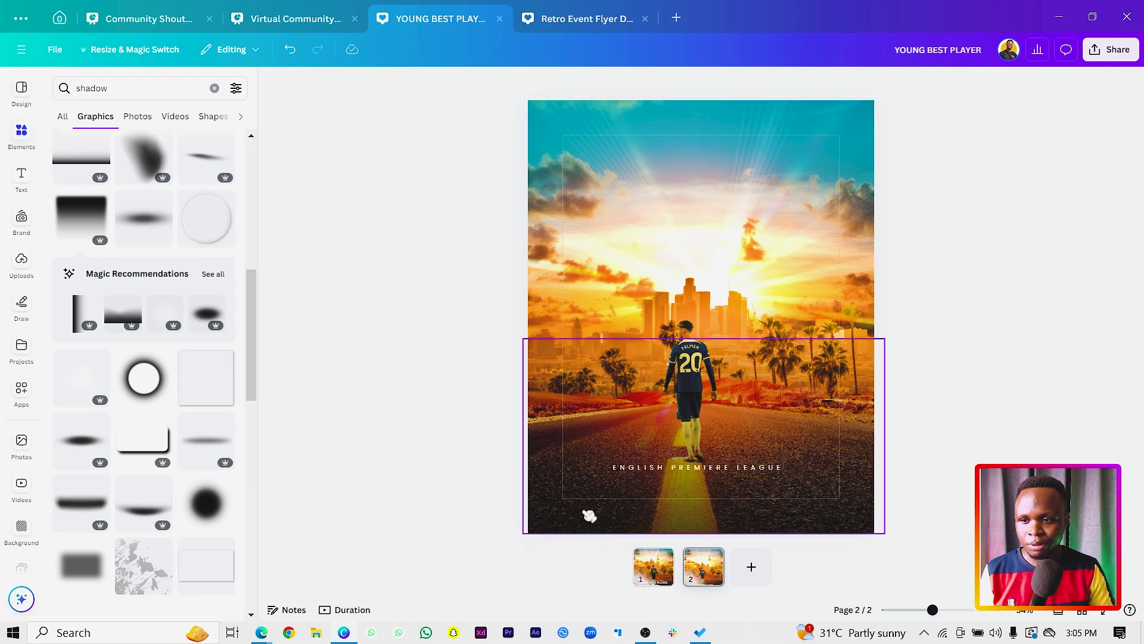
pyautogui.click(662, 467)
pyautogui.moveTo(662, 468); pyautogui.dragTo(660, 515)
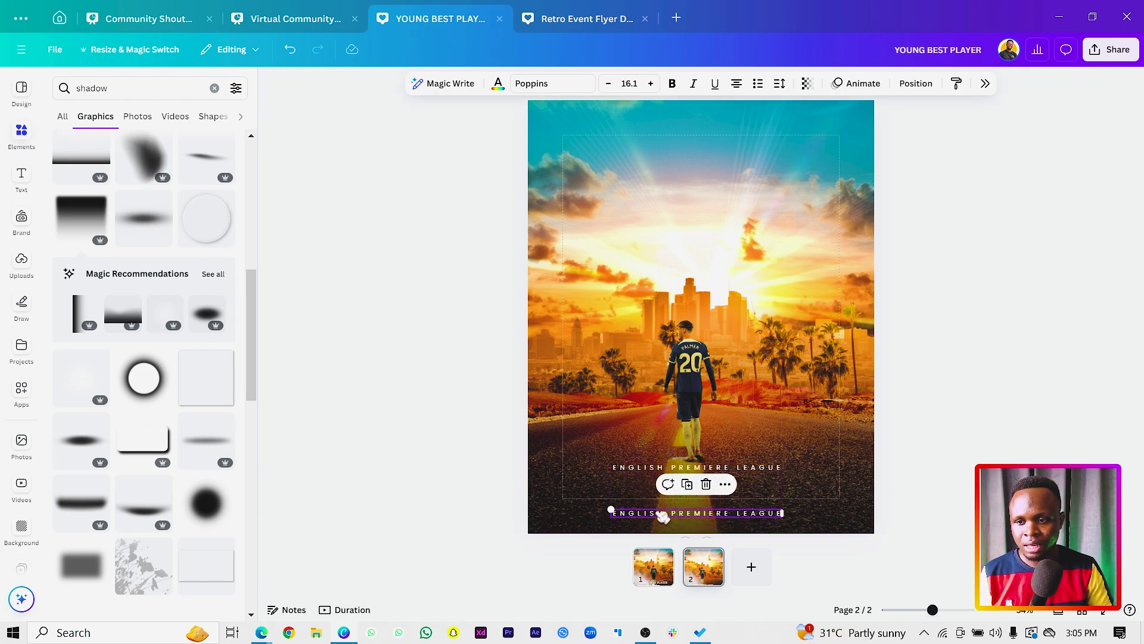
pyautogui.doubleClick(657, 514)
pyautogui.write('CHE')
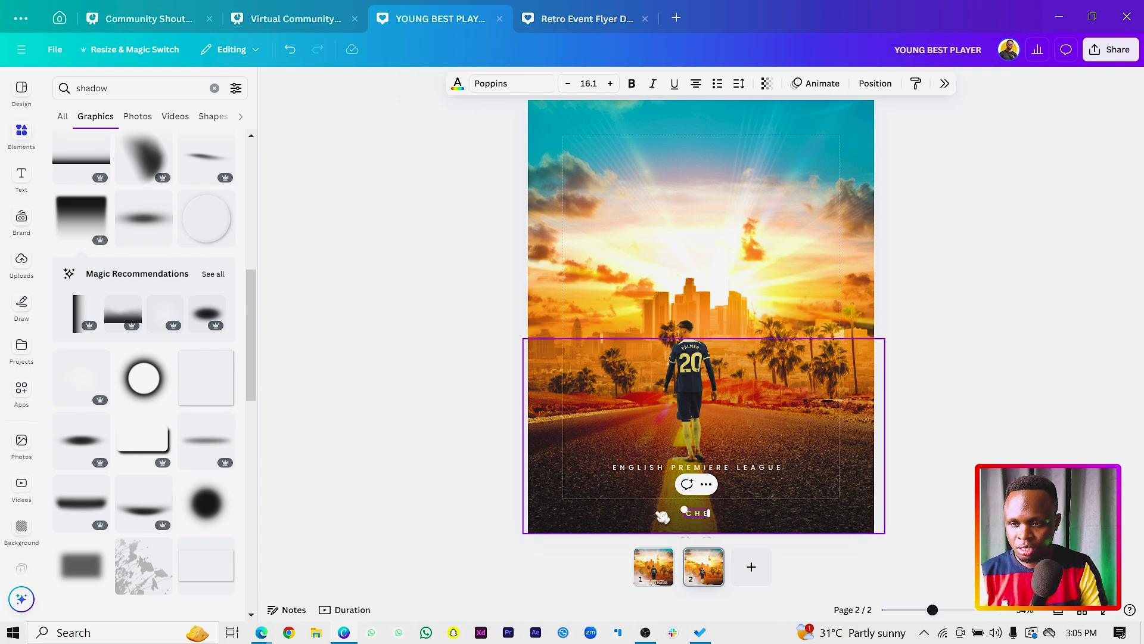
pyautogui.write('LSEA')
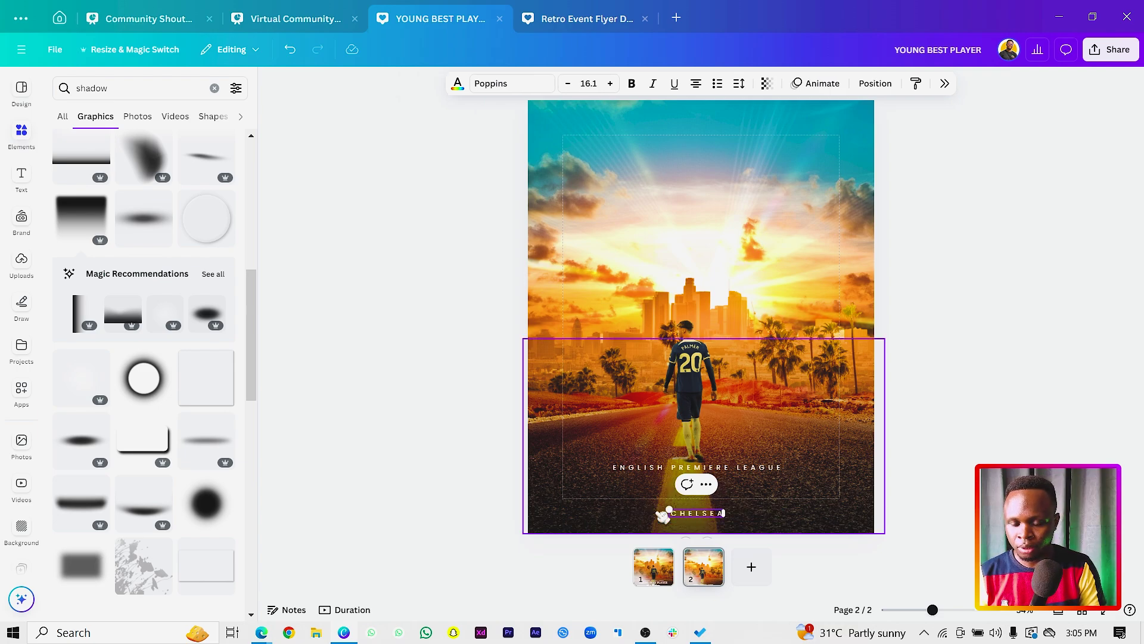
pyautogui.write(' FOOTB')
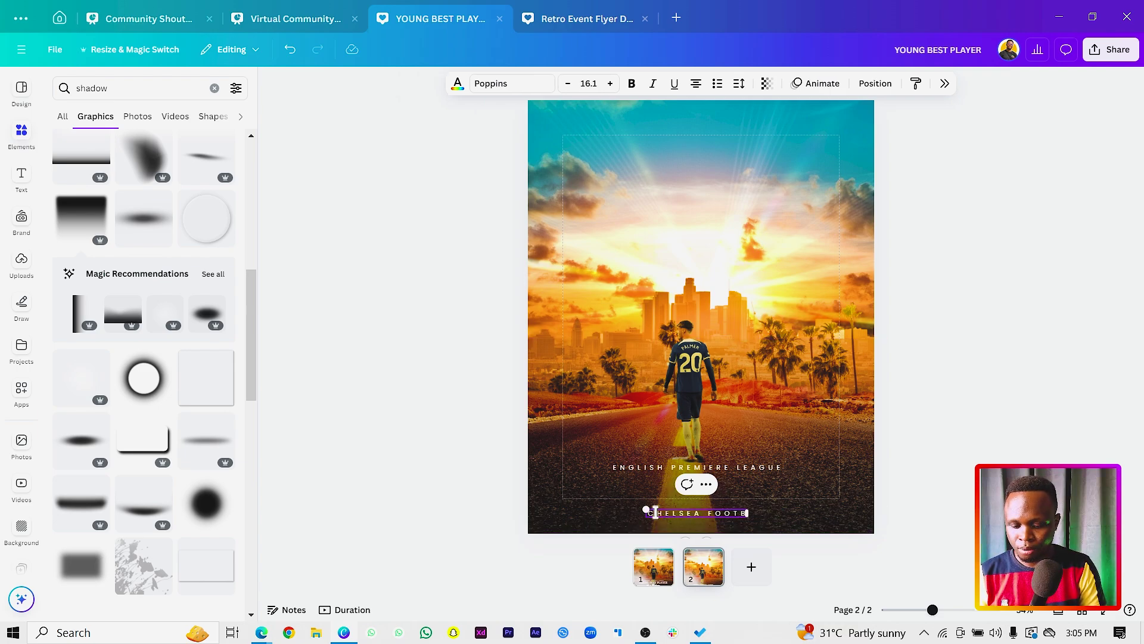
pyautogui.write('ALL CLUB')
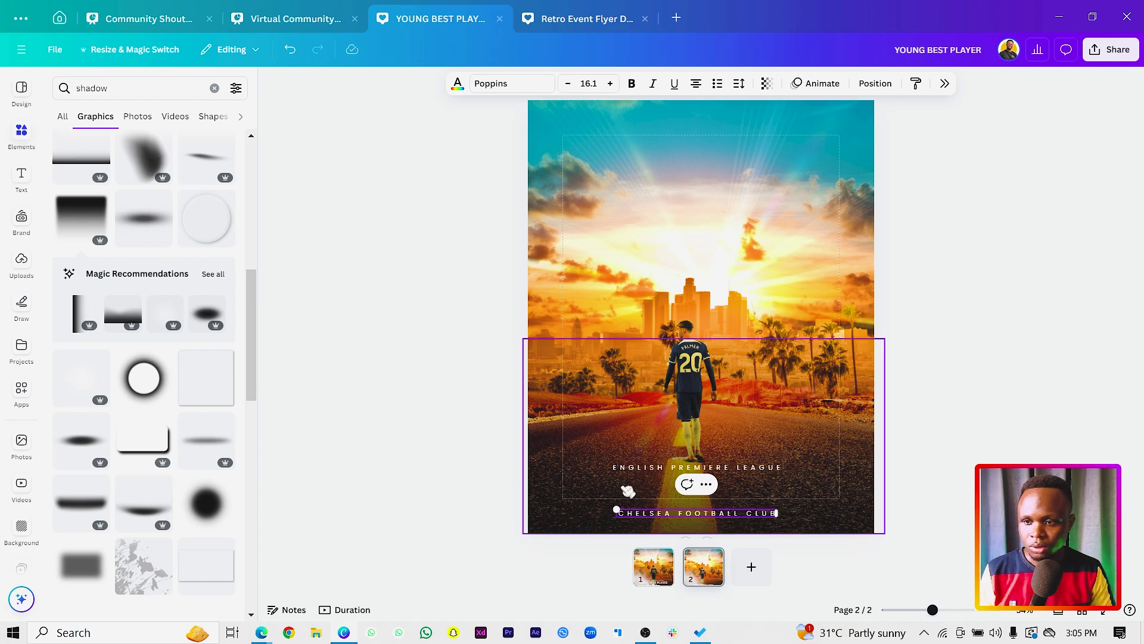
pyautogui.click(628, 491)
# Copy the club caption between the lines, set letter spacing 0 and size 50, and browse all fonts.
pyautogui.moveTo(720, 512); pyautogui.dragTo(713, 482)
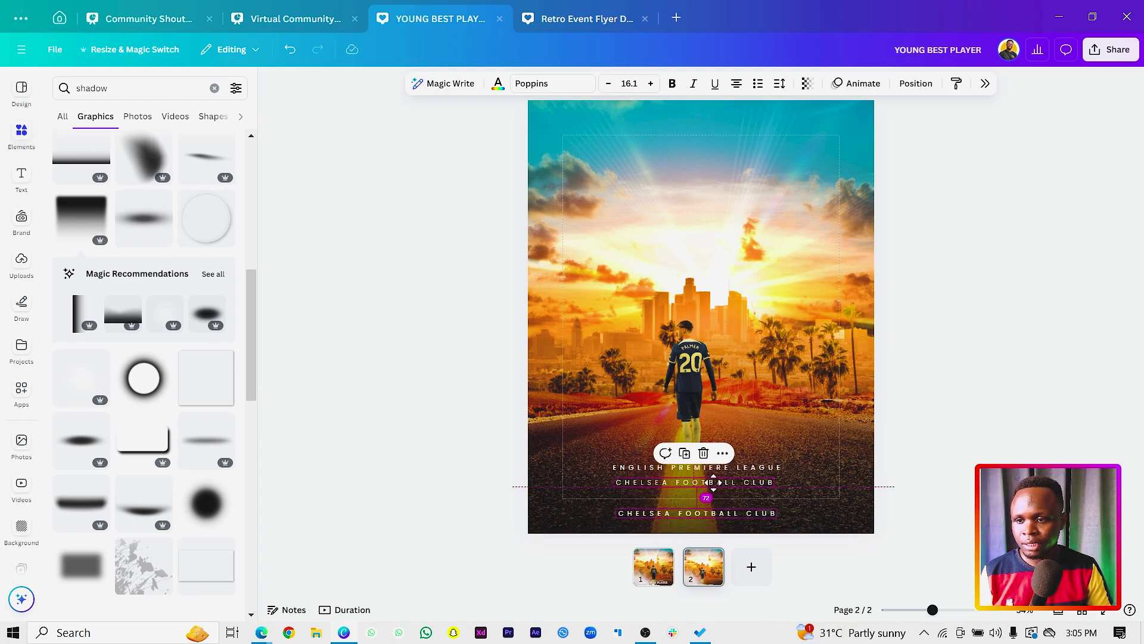
pyautogui.click(779, 83)
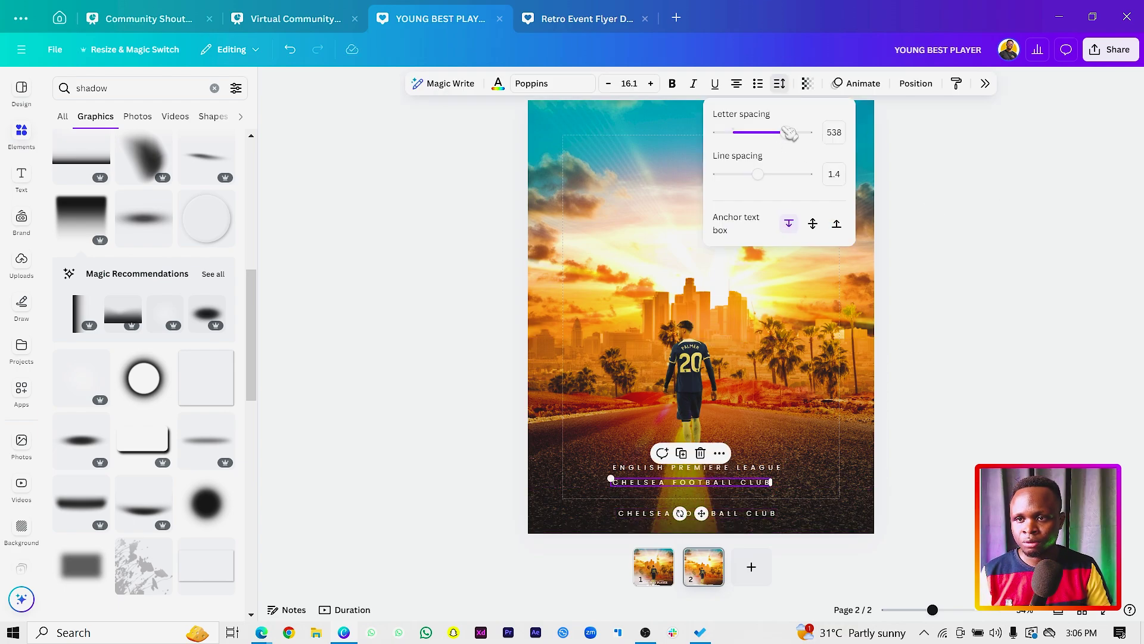
pyautogui.click(836, 134)
pyautogui.write('0')
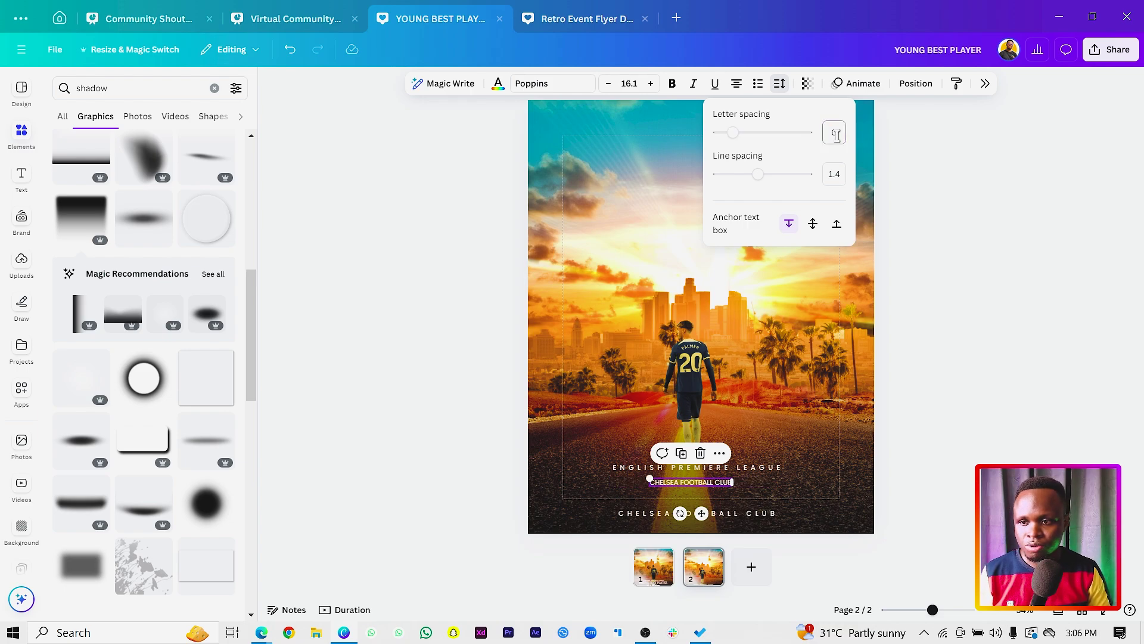
pyautogui.click(649, 480)
pyautogui.hotkey('ctrl', 'shift', '.')
pyautogui.hotkey('ctrl', 'shift', '.')
pyautogui.hotkey('ctrl', 'shift', '.')
pyautogui.hotkey('ctrl', 'shift', '.')
pyautogui.hotkey('ctrl', 'shift', '.')
pyautogui.hotkey('ctrl', 'shift', '.')
pyautogui.hotkey('ctrl', 'shift', '.')
pyautogui.hotkey('ctrl', 'shift', '.')
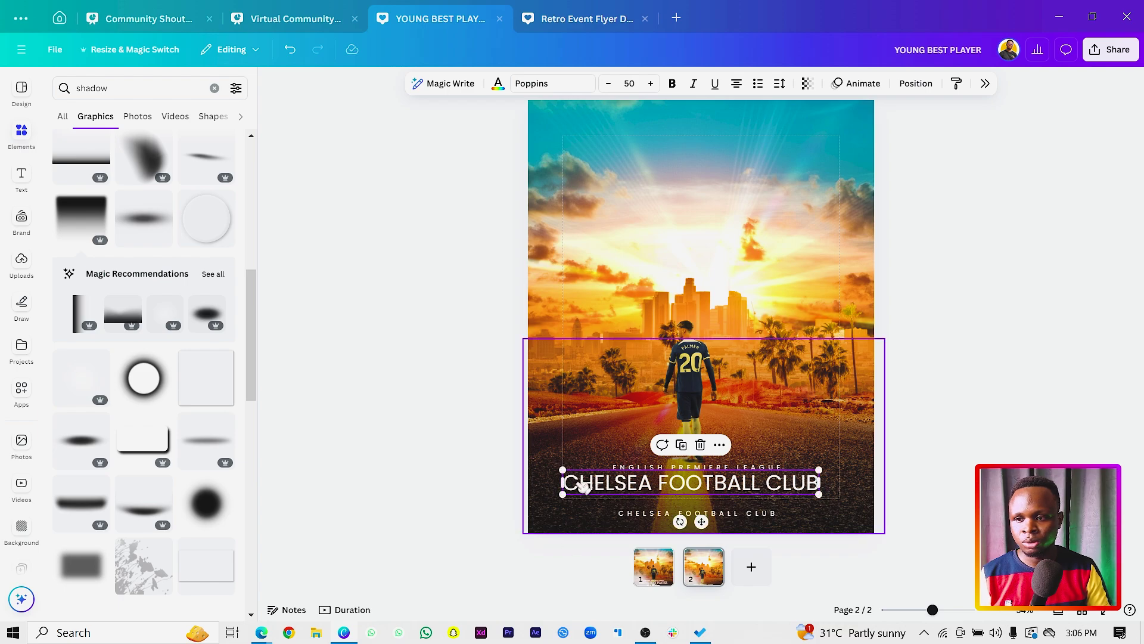
pyautogui.click(539, 88)
pyautogui.click(559, 303)
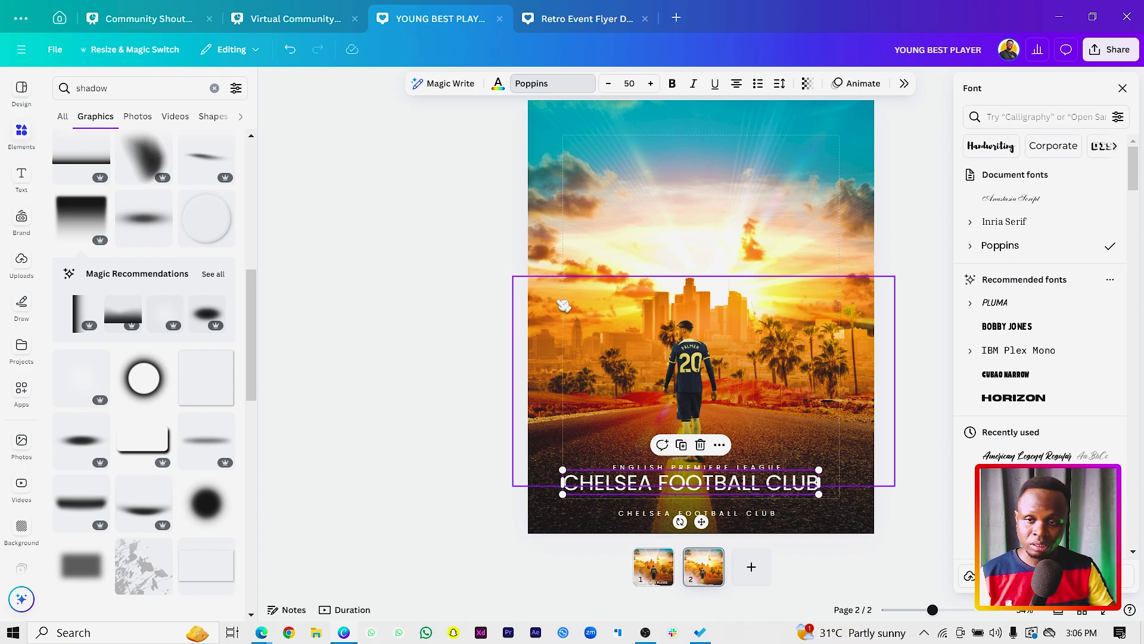
# Search fonts for SERIF and apply Inria Serif to the large headline.
pyautogui.click(1040, 115)
pyautogui.write('se')
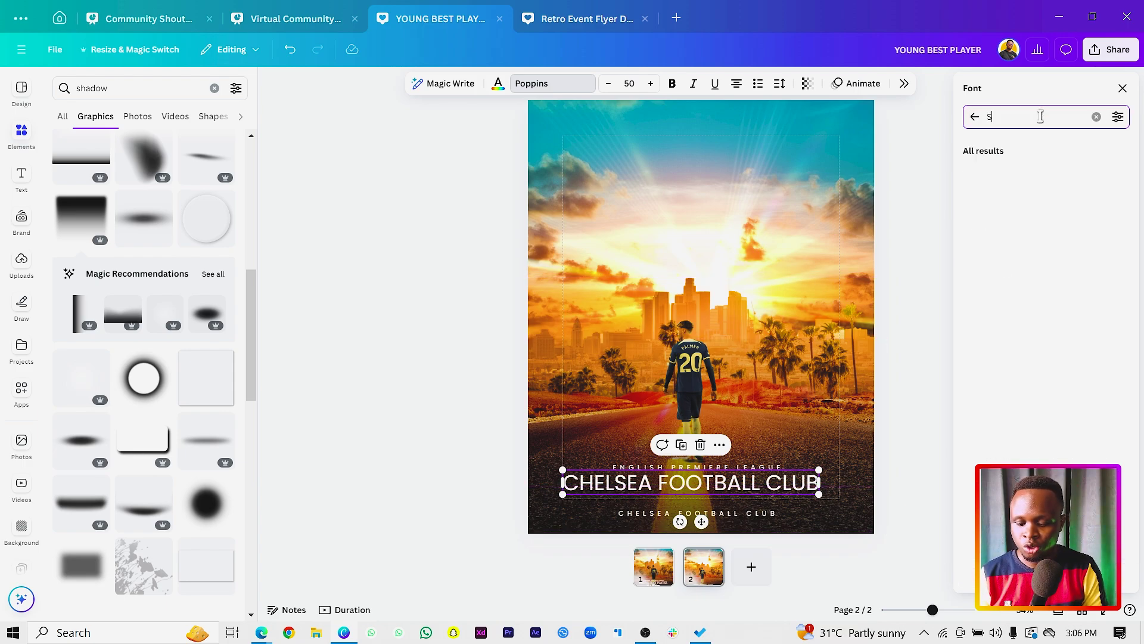
pyautogui.press('BackSpace')
pyautogui.write('rif')
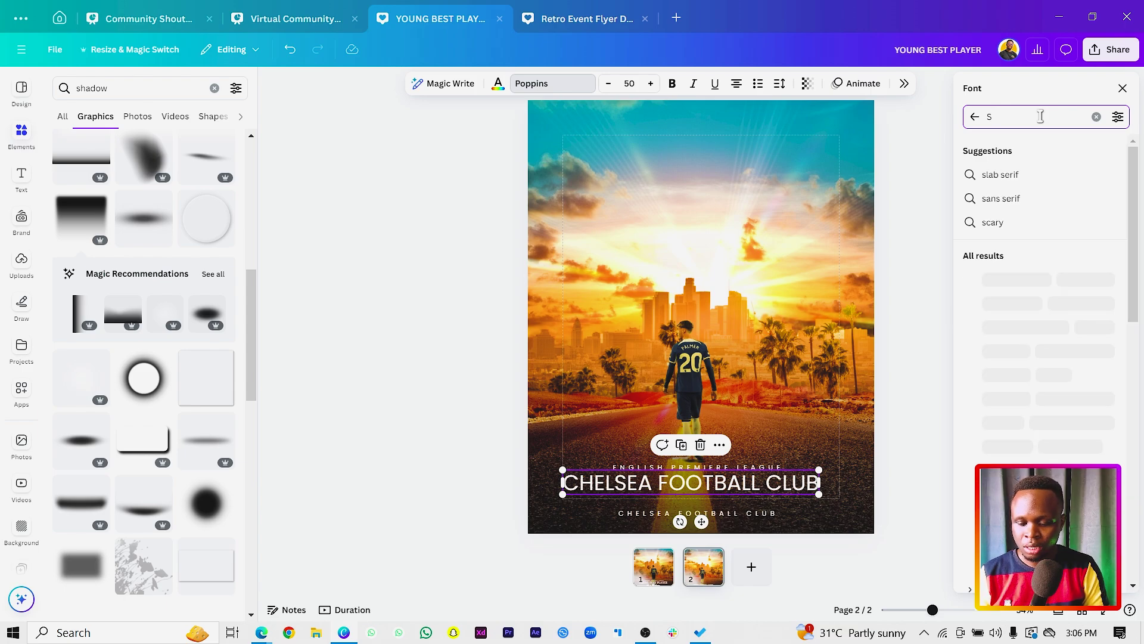
pyautogui.press('BackSpace')
pyautogui.press('BackSpace')
pyautogui.press('BackSpace')
pyautogui.write('ERIF')
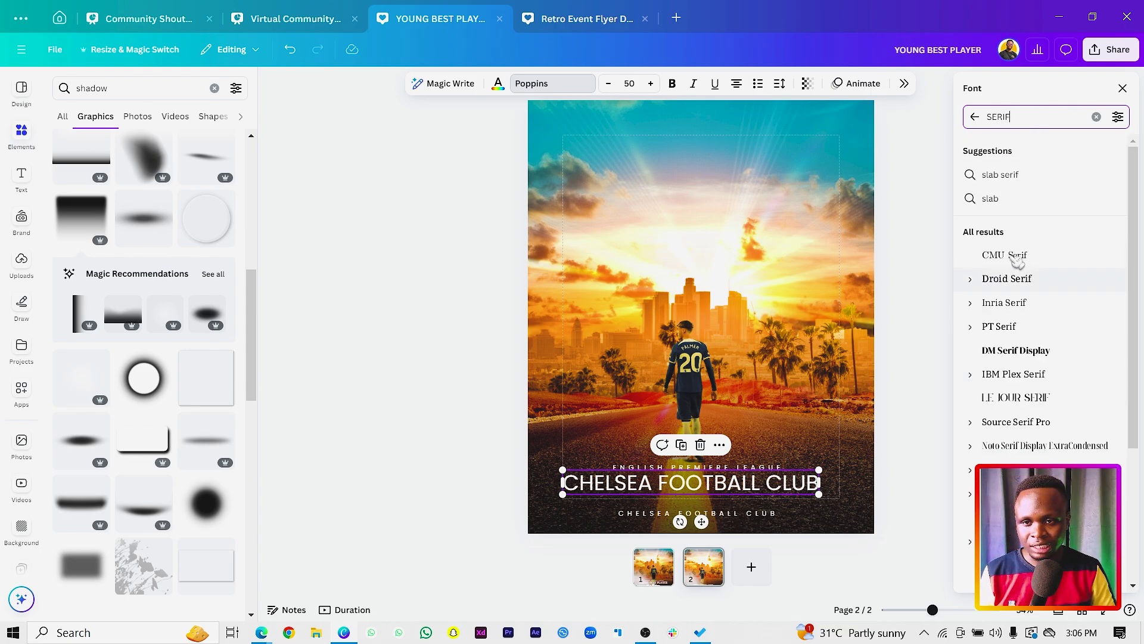
pyautogui.click(1028, 258)
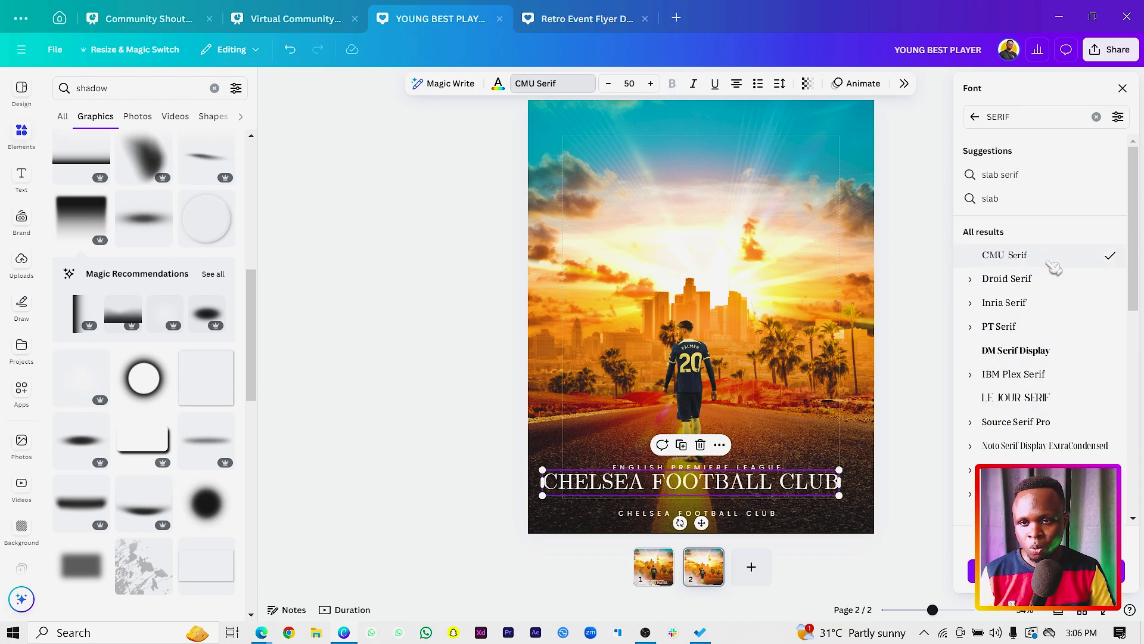
pyautogui.click(1045, 307)
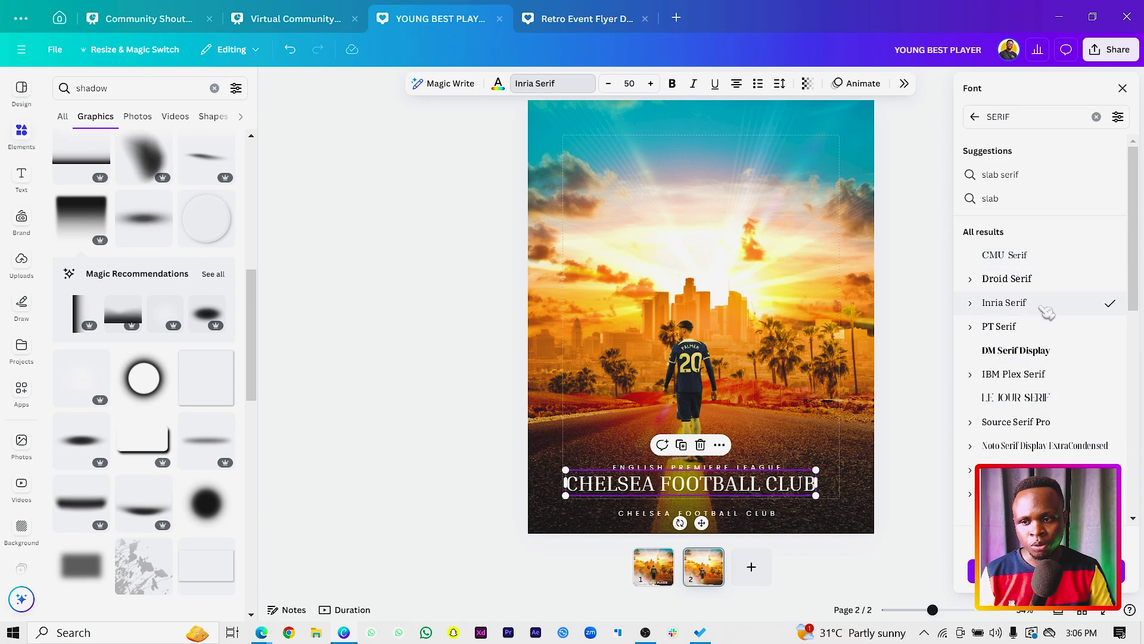
pyautogui.doubleClick(611, 485)
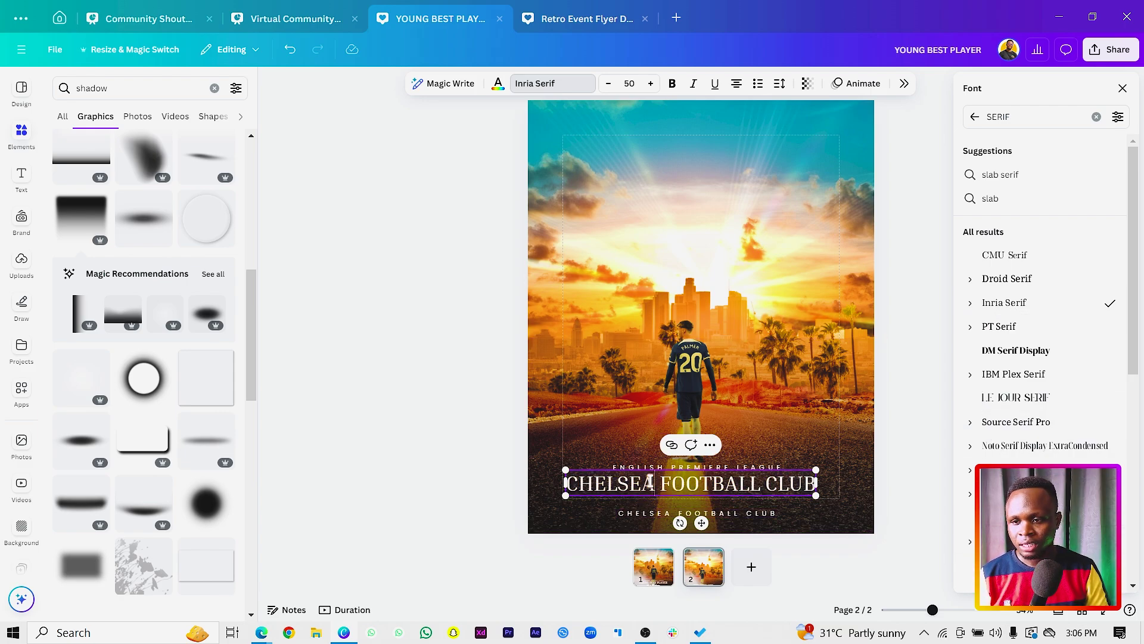
# Retype the headline as YOUNG BEST PLAYER and centre it on the page.
pyautogui.write('YO')
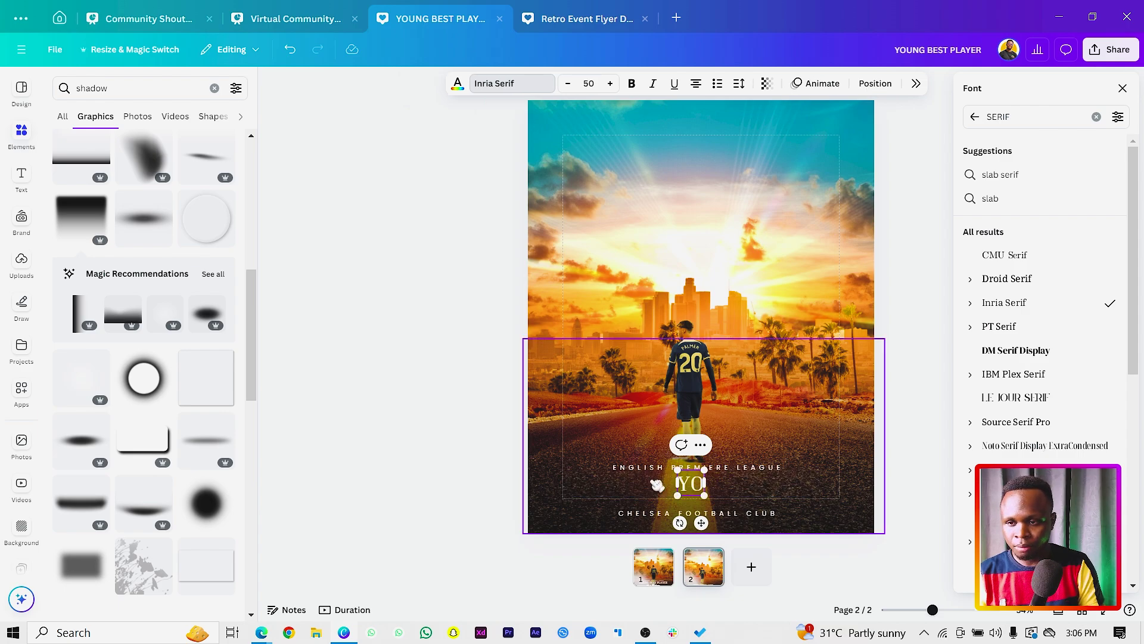
pyautogui.write('UNG BEST')
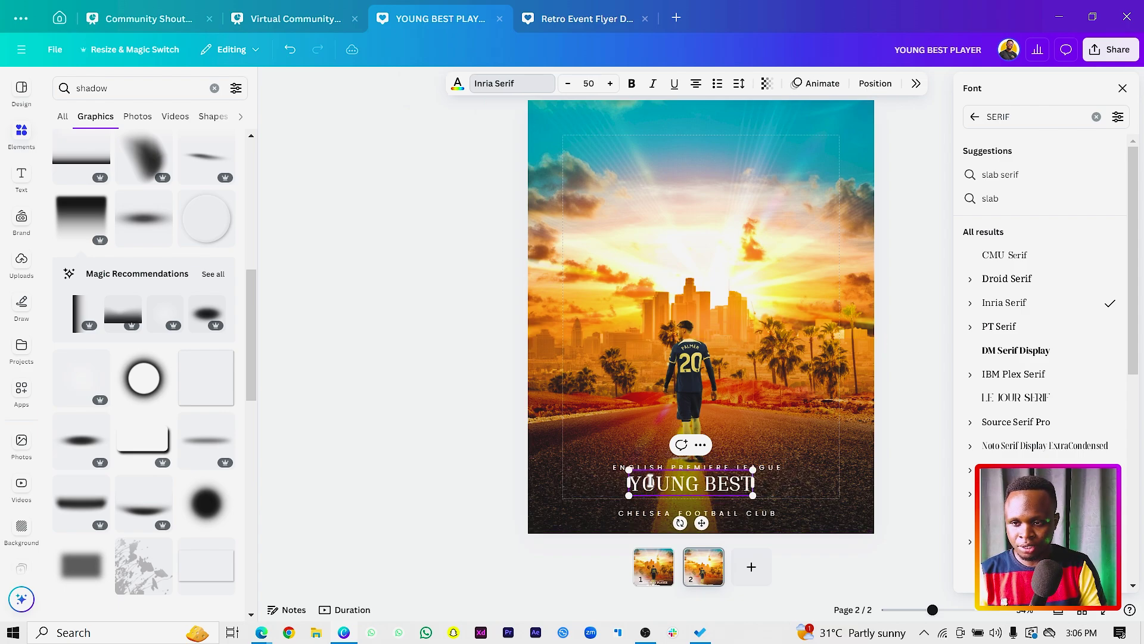
pyautogui.write(' PLAYER')
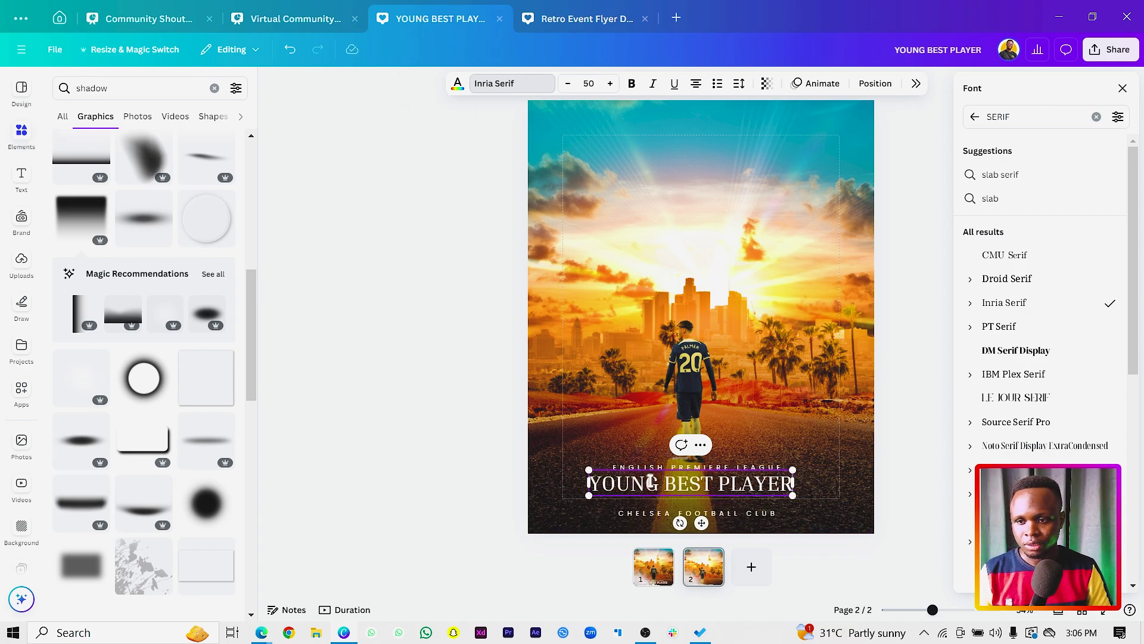
pyautogui.click(644, 481)
pyautogui.moveTo(646, 480); pyautogui.dragTo(713, 486)
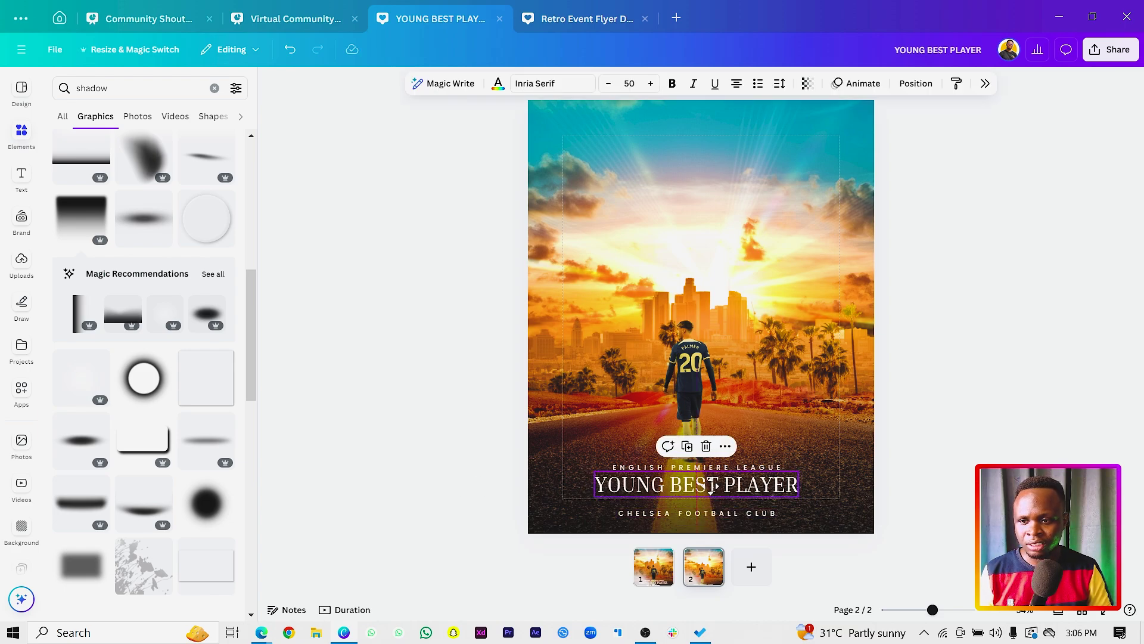
# Move the headline and league caption up together, then duplicate the headline just below.
pyautogui.keyDown('shift'); pyautogui.click(734, 470); pyautogui.keyUp('shift')
pyautogui.moveTo(728, 490); pyautogui.dragTo(722, 484)
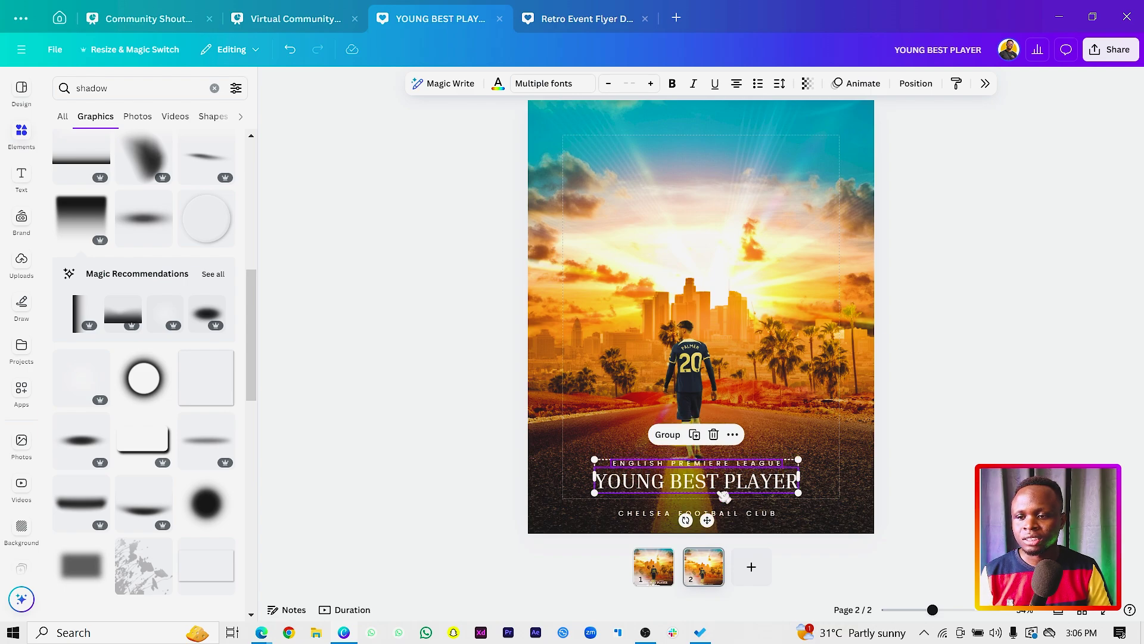
pyautogui.click(397, 451)
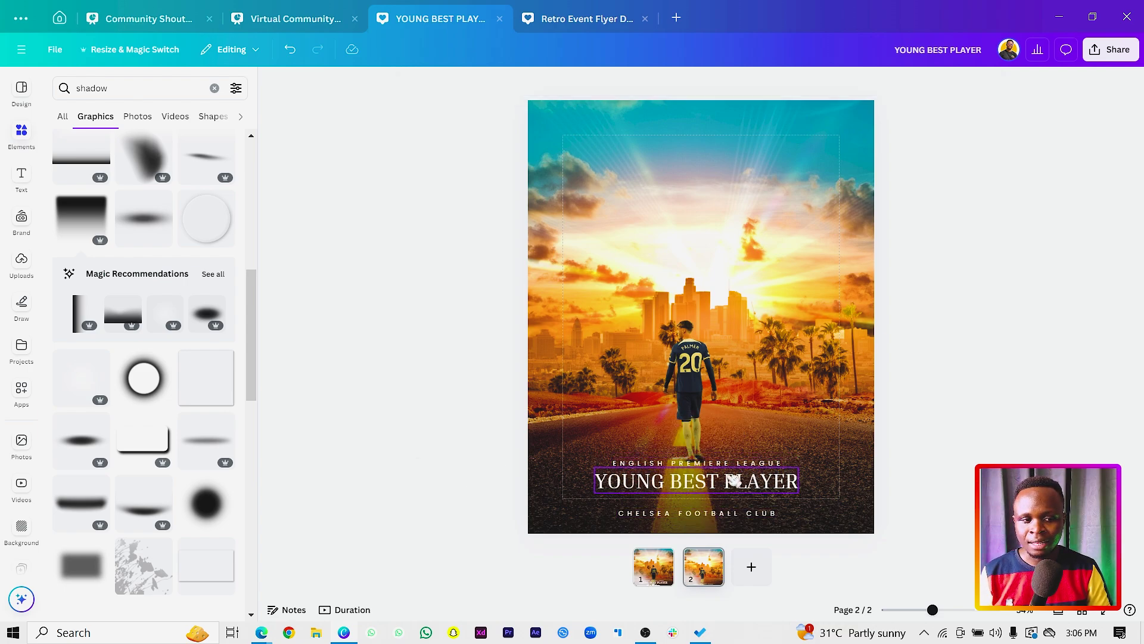
pyautogui.moveTo(733, 481); pyautogui.dragTo(730, 495)
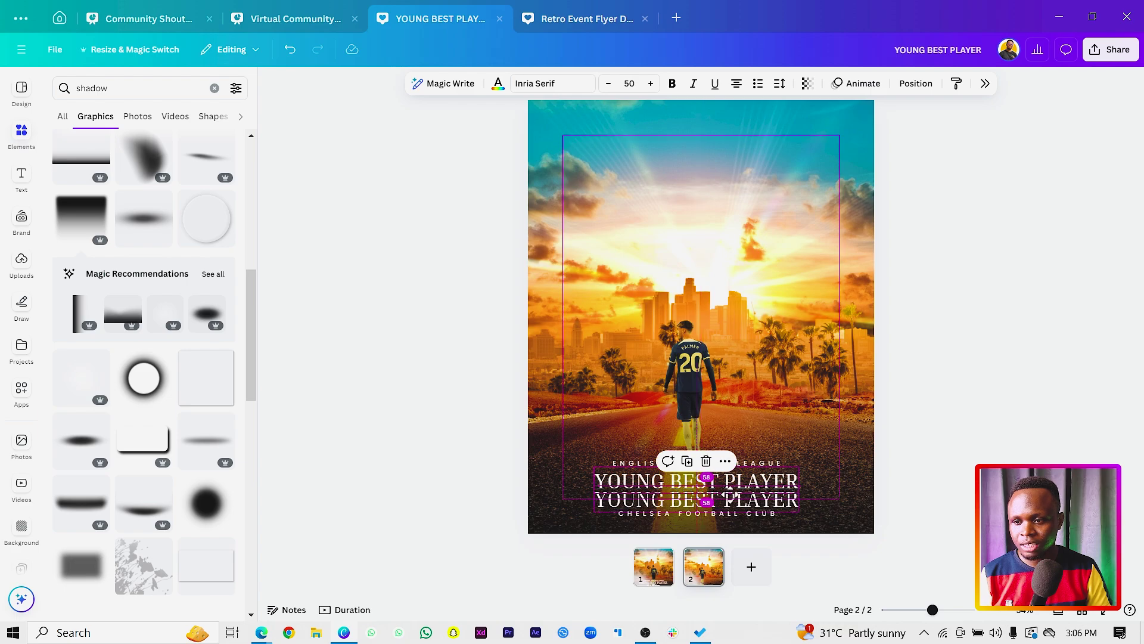
# Replace the duplicate's text with the player's name and set it in Anastasia Script.
pyautogui.hotkey('ctrl', 'z')
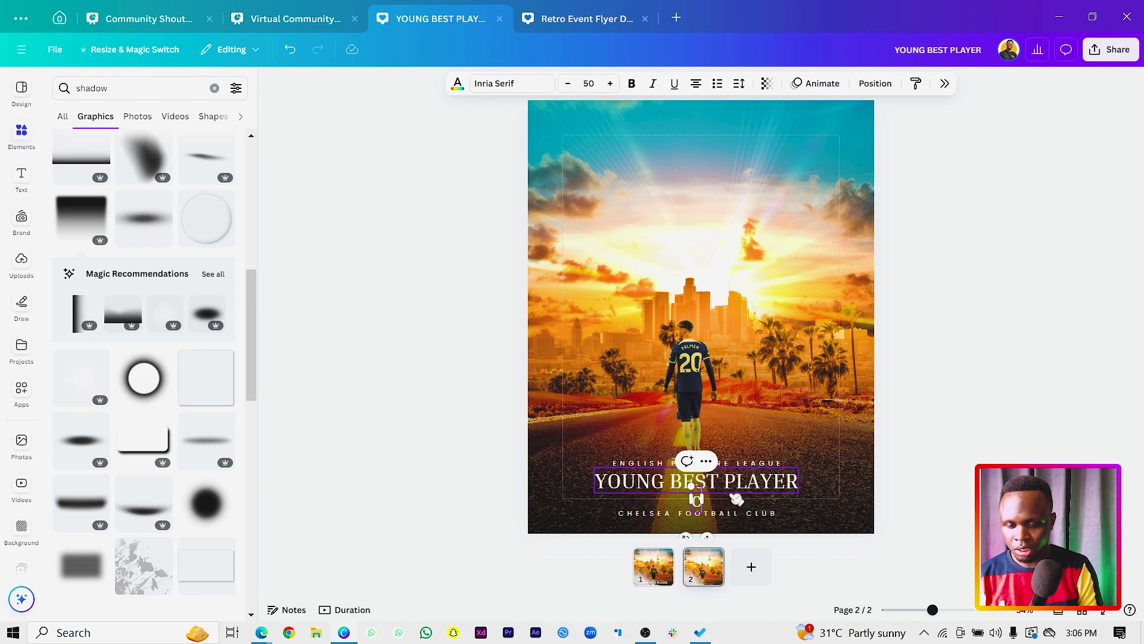
pyautogui.press('capslock')
pyautogui.write('Cole Palmer')
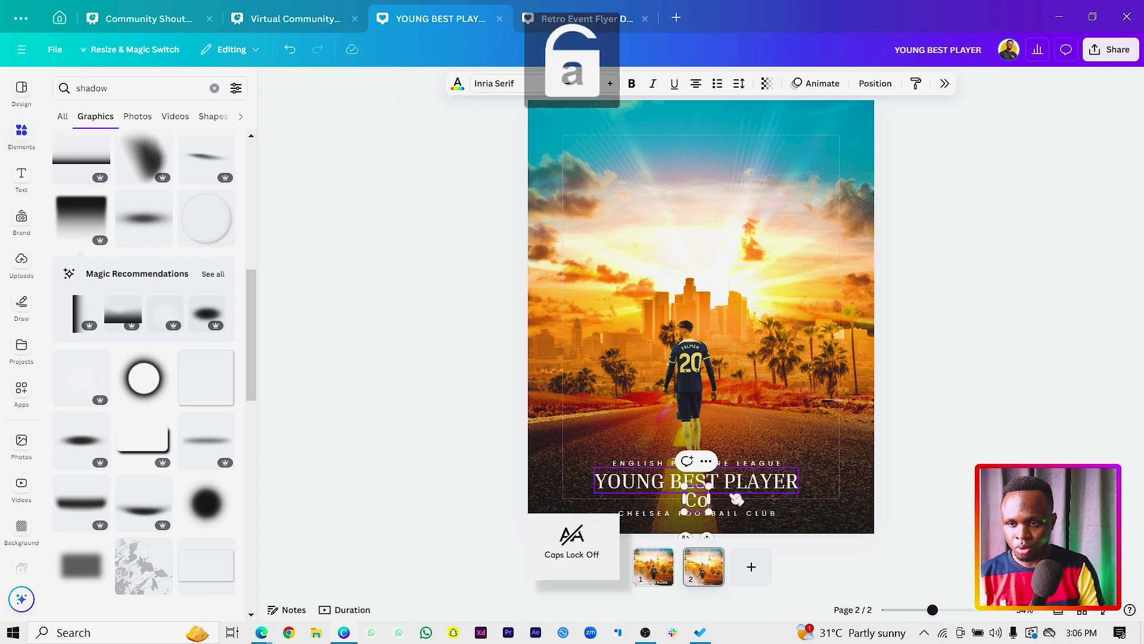
pyautogui.hotkey('ctrl', 'a')
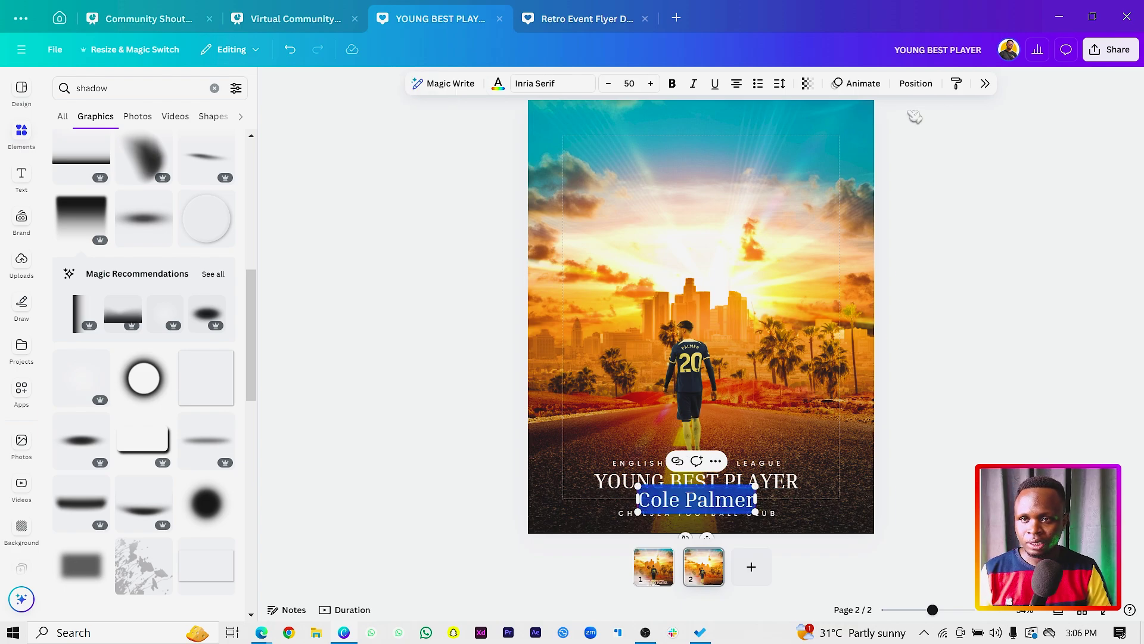
pyautogui.click(543, 83)
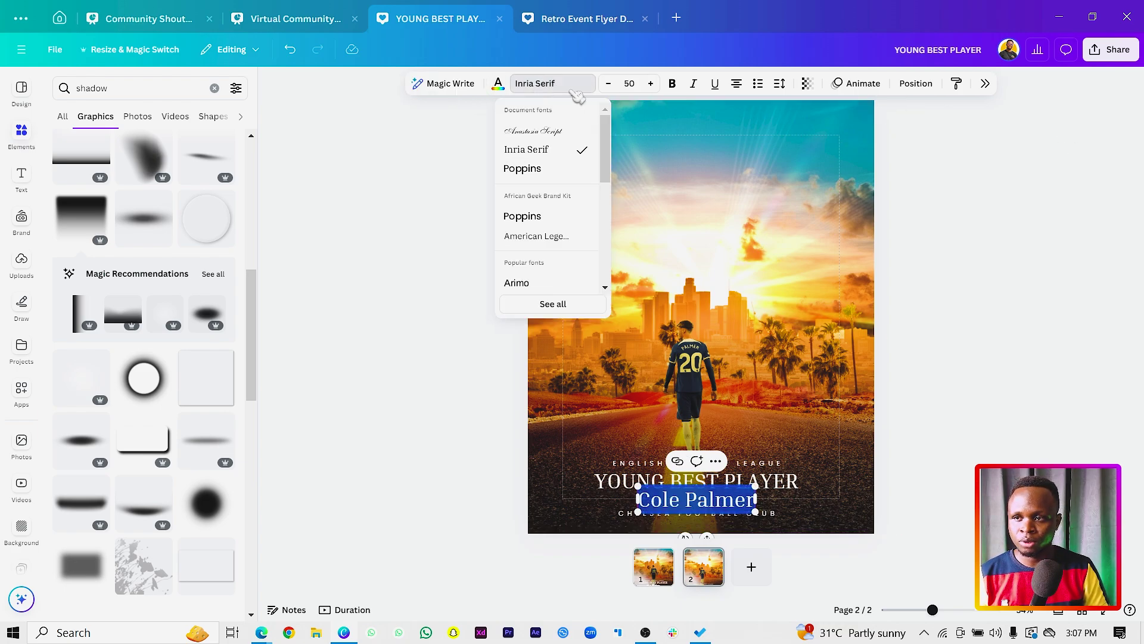
pyautogui.click(546, 131)
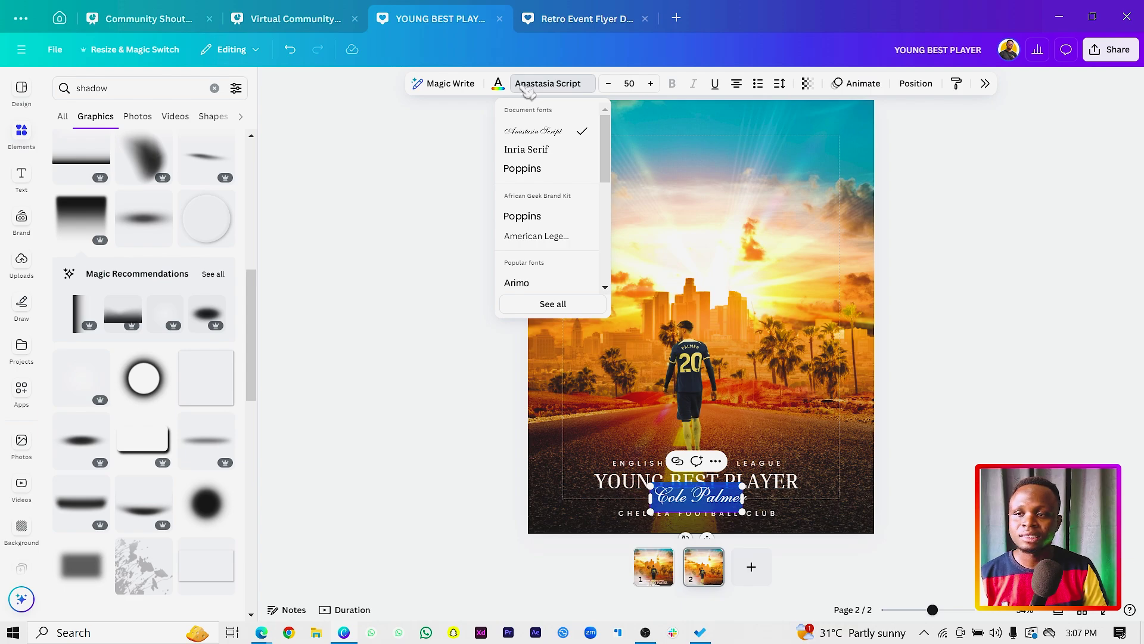
pyautogui.click(401, 489)
pyautogui.click(508, 494)
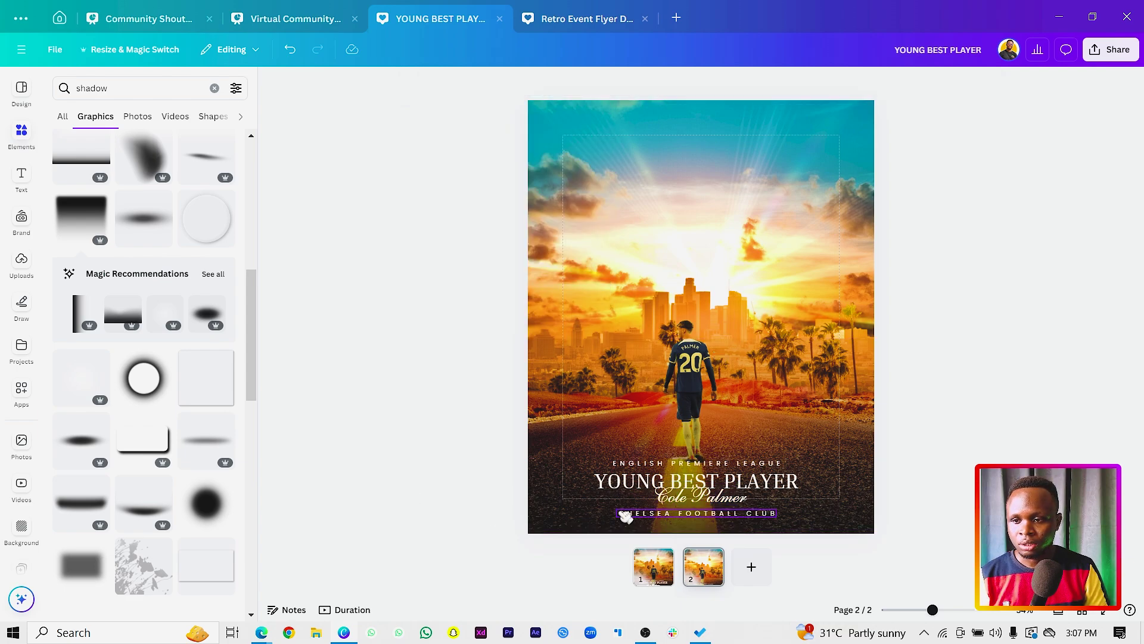
# Enlarge the name to size 65.3 and shift the four title lines up slightly.
pyautogui.click(671, 511)
pyautogui.moveTo(652, 510); pyautogui.dragTo(672, 501)
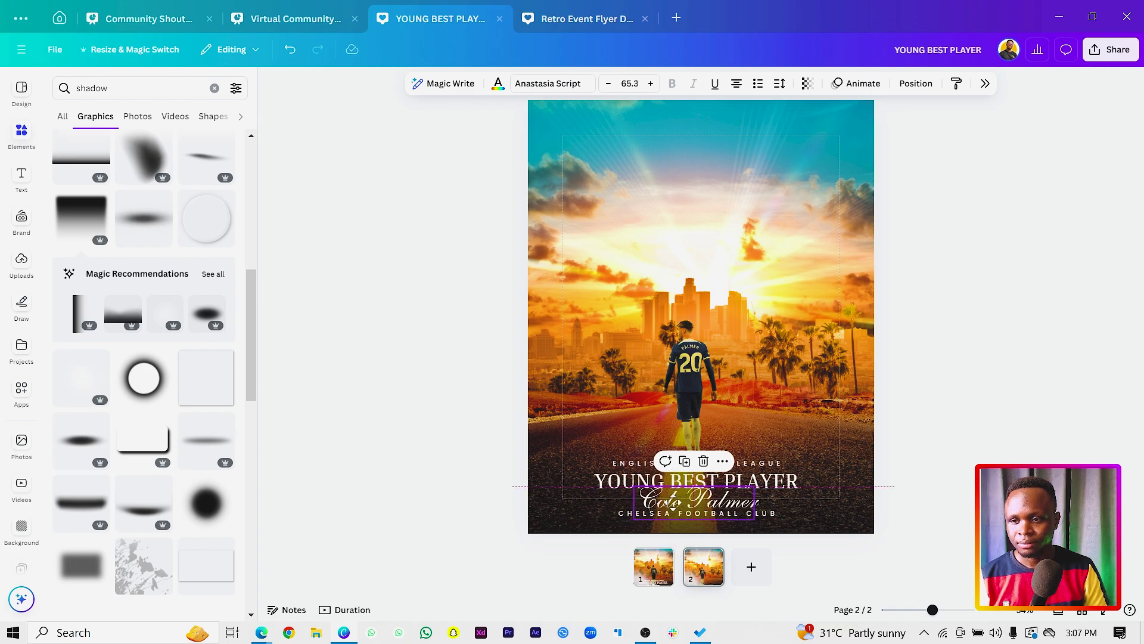
pyautogui.keyDown('shift'); pyautogui.click(631, 485); pyautogui.keyUp('shift')
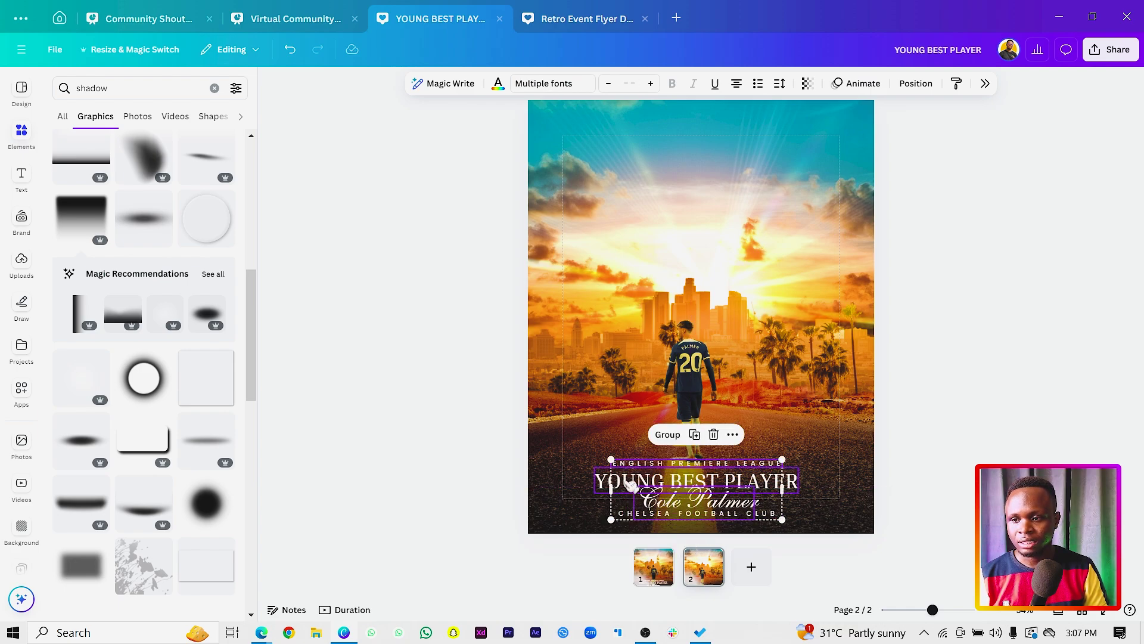
pyautogui.moveTo(715, 511); pyautogui.dragTo(716, 505)
pyautogui.click(389, 452)
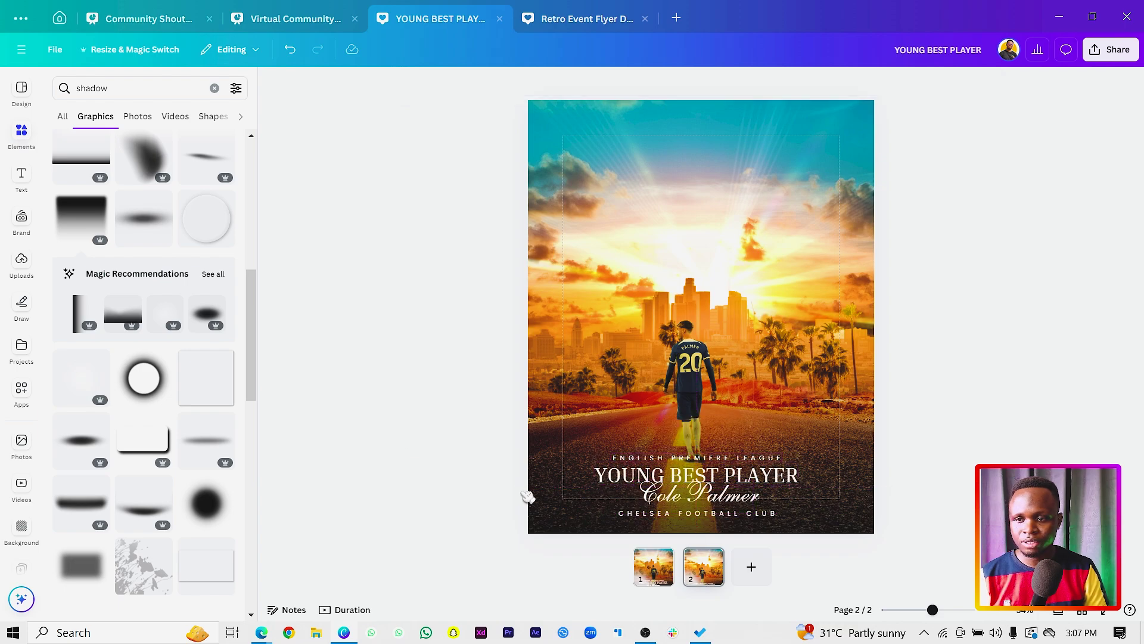
# Nudge the player name into place, then select all four title lines for effects.
pyautogui.click(713, 498)
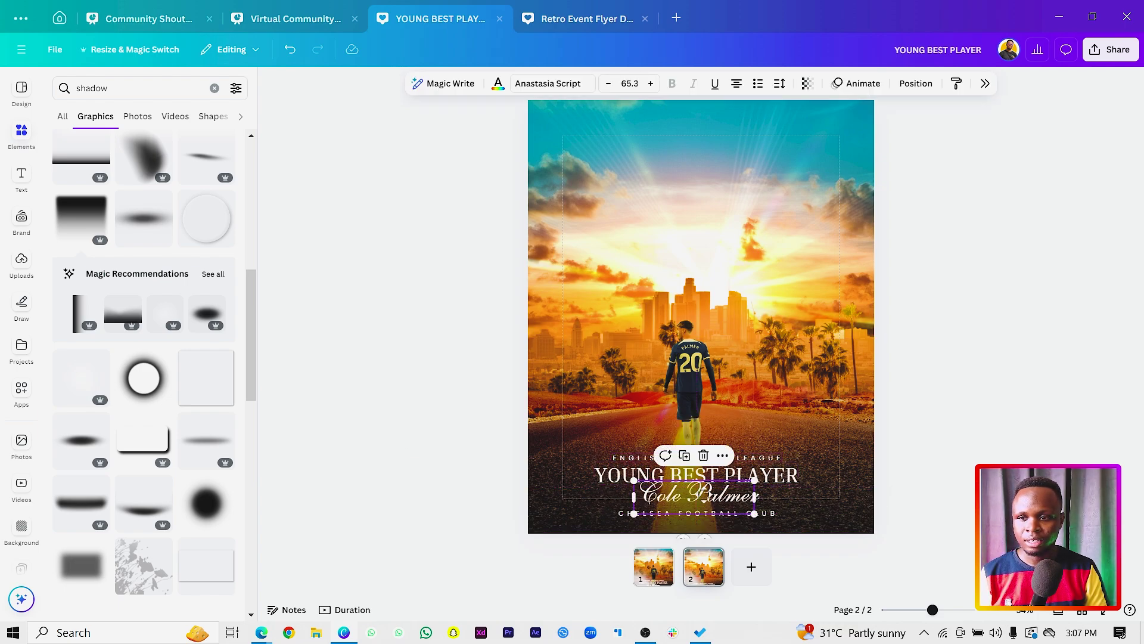
pyautogui.moveTo(703, 500); pyautogui.dragTo(700, 503)
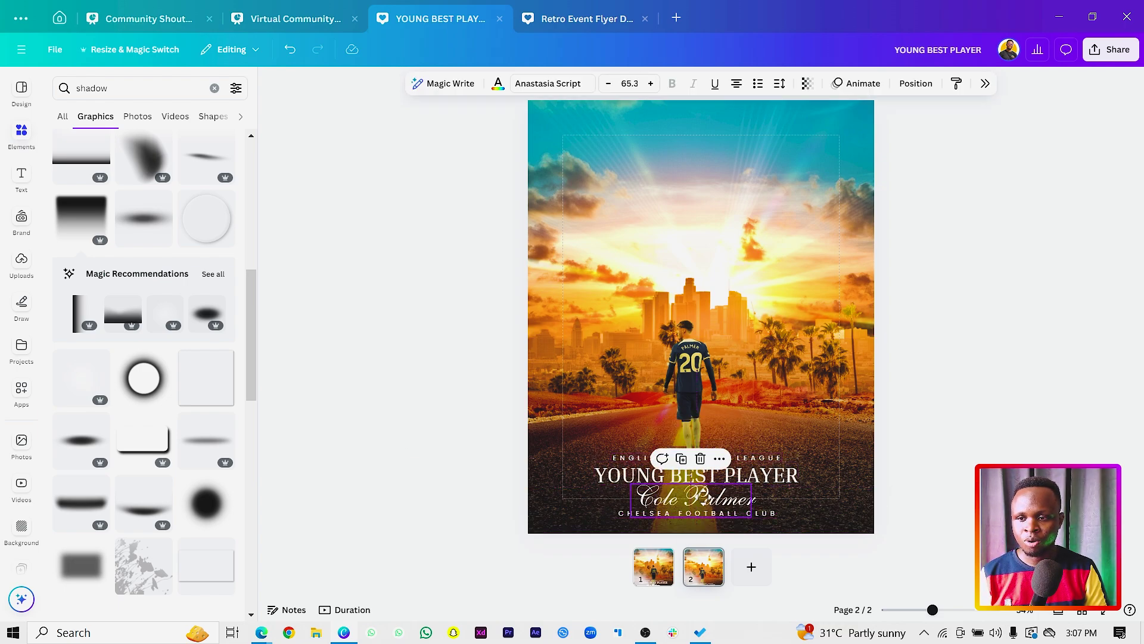
pyautogui.click(777, 459)
pyautogui.keyDown('shift'); pyautogui.click(781, 474); pyautogui.keyUp('shift')
pyautogui.keyDown('shift'); pyautogui.click(750, 500); pyautogui.keyUp('shift')
pyautogui.keyDown('shift'); pyautogui.click(757, 513); pyautogui.keyUp('shift')
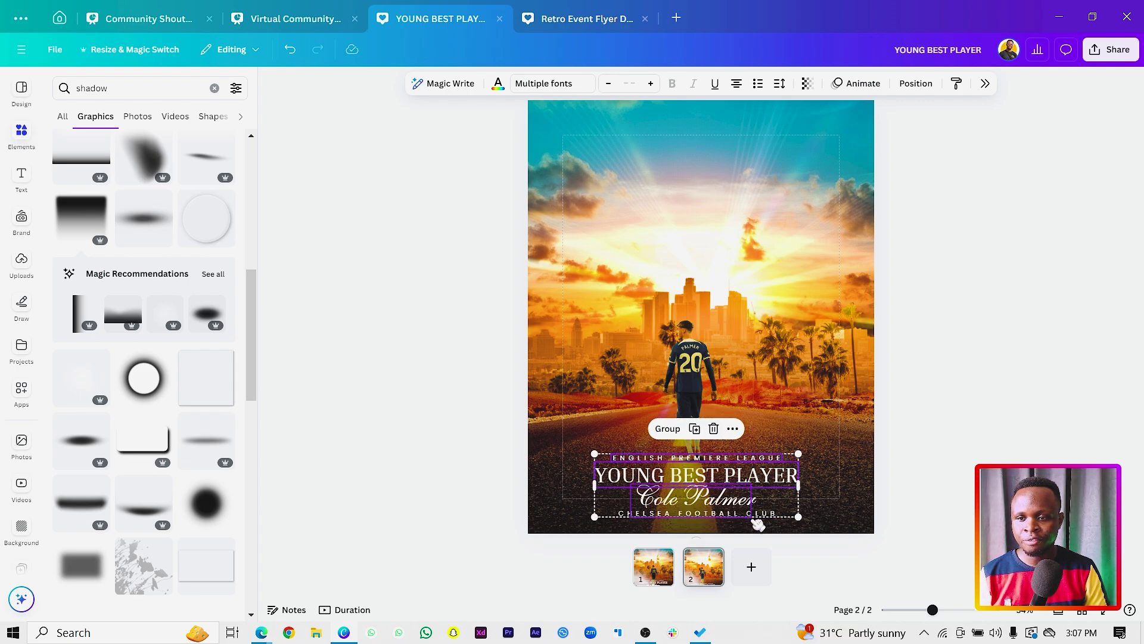
pyautogui.click(984, 84)
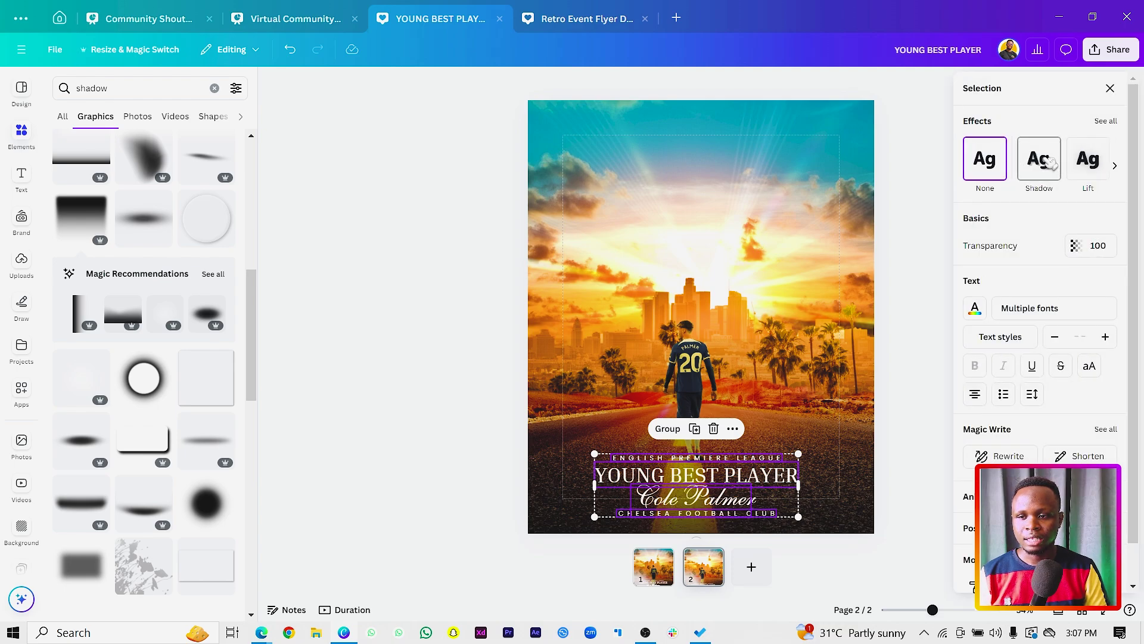
# Apply a black Shadow effect to the four title lines with transparency 100.
pyautogui.click(1048, 162)
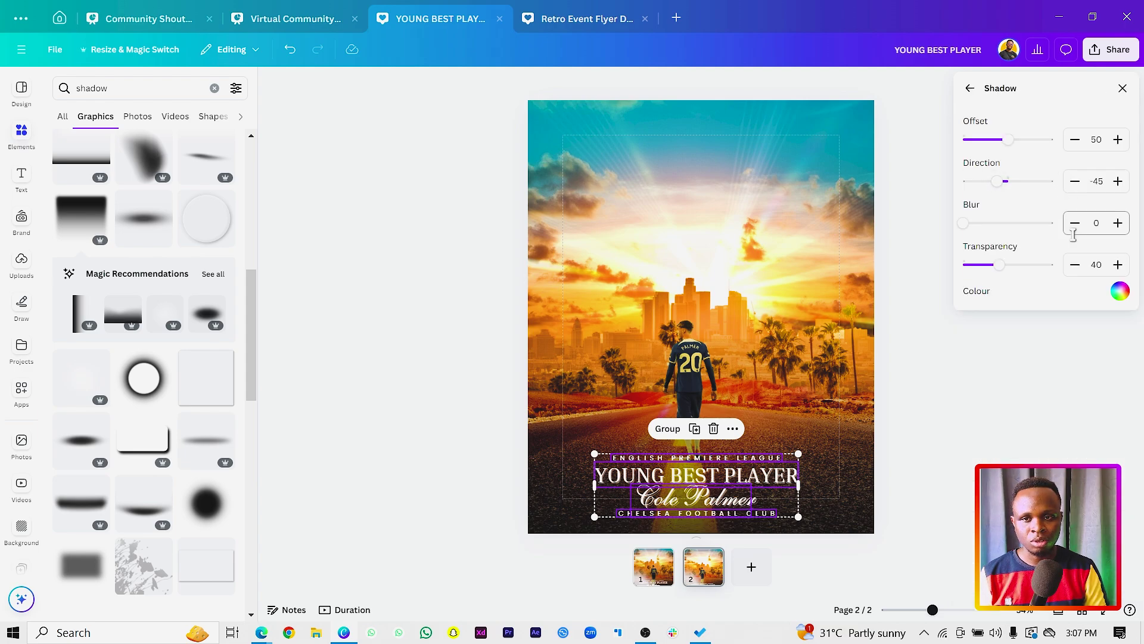
pyautogui.click(1122, 292)
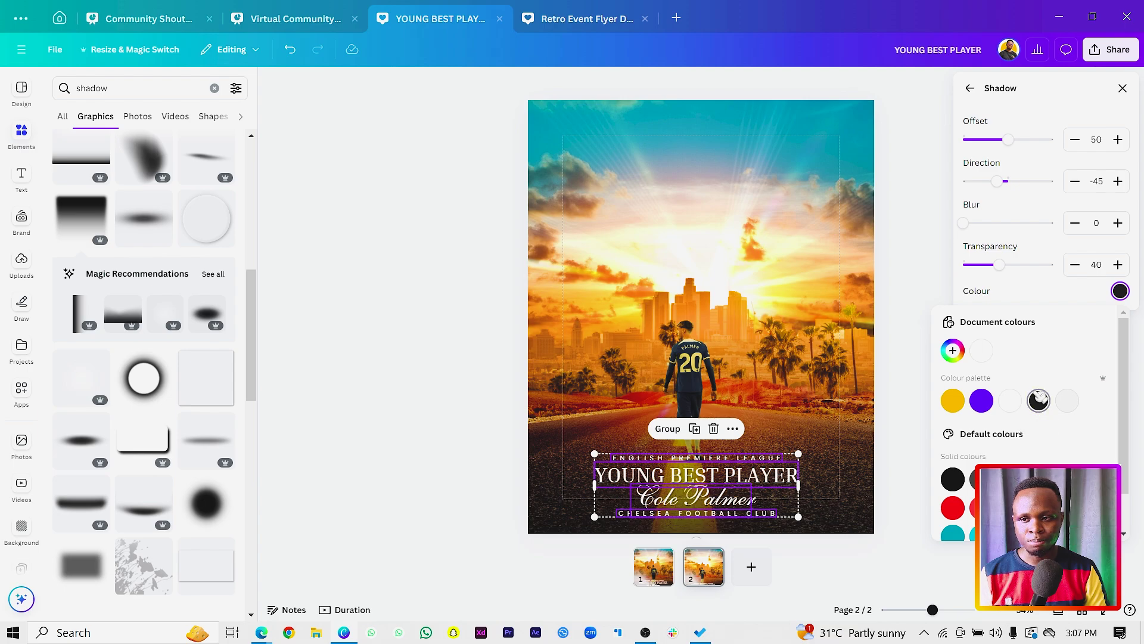
pyautogui.moveTo(1006, 264); pyautogui.dragTo(1026, 265)
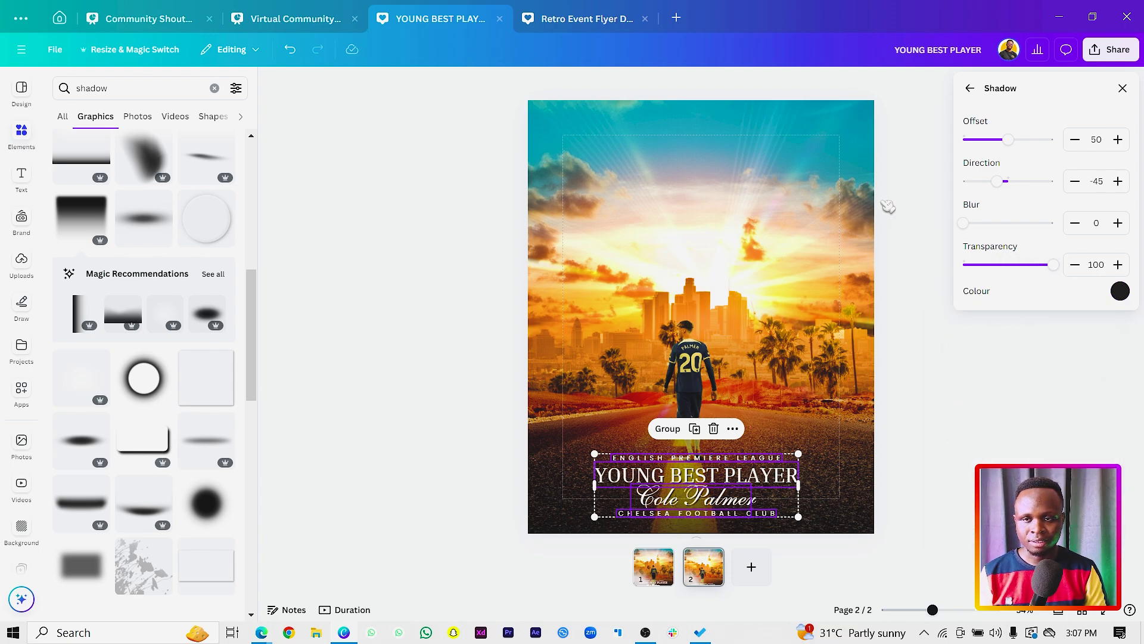
pyautogui.click(925, 216)
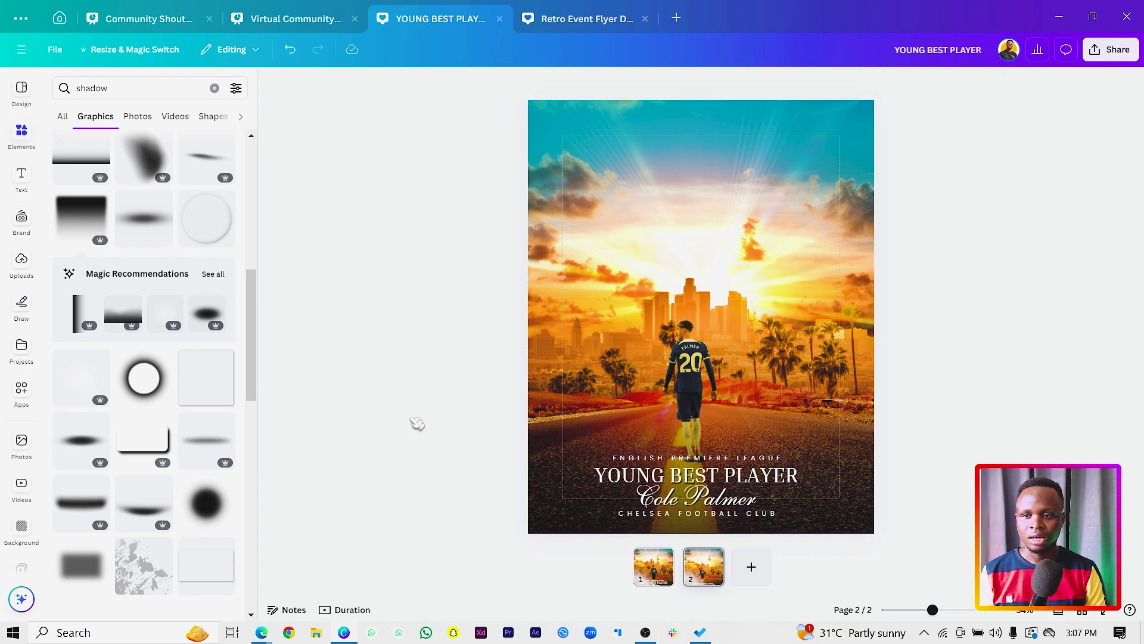
# Select the player and city images together, then move them up, enlarge them, and centre them on the page.
pyautogui.moveTo(409, 173); pyautogui.dragTo(978, 419)
pyautogui.moveTo(699, 398); pyautogui.dragTo(698, 370)
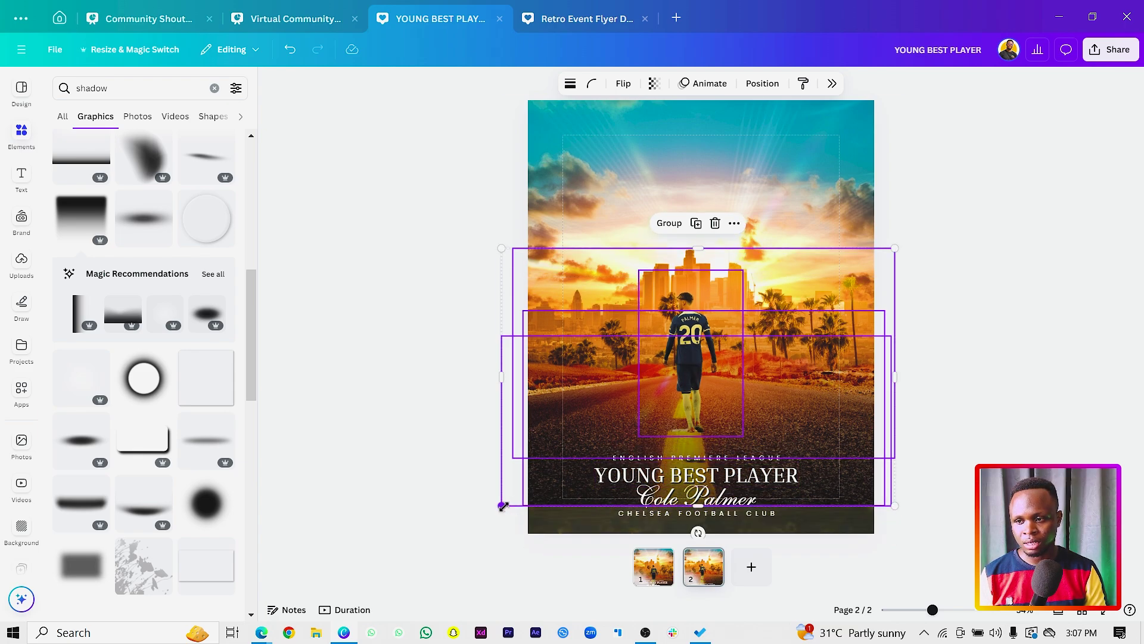
pyautogui.moveTo(502, 505); pyautogui.dragTo(474, 528)
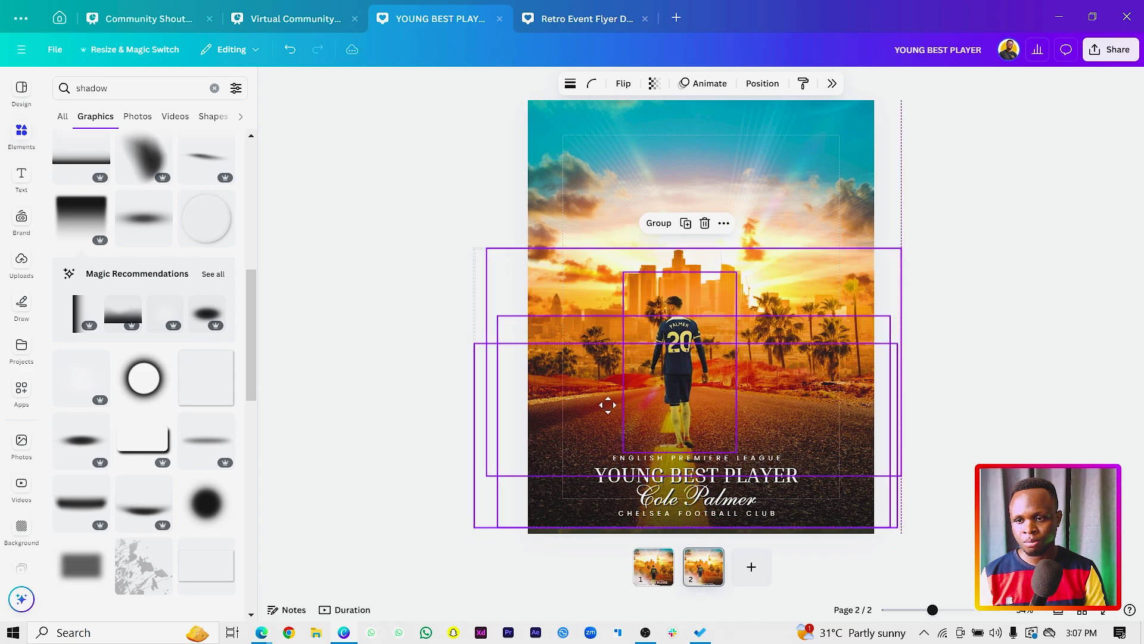
pyautogui.moveTo(608, 405); pyautogui.dragTo(626, 417)
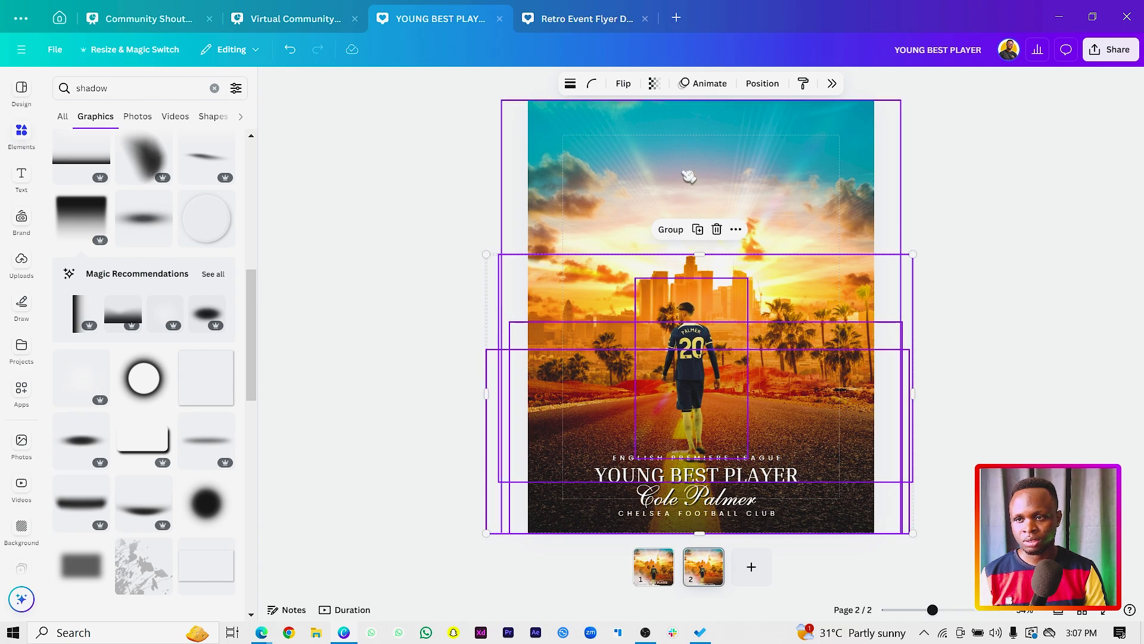
pyautogui.click(976, 146)
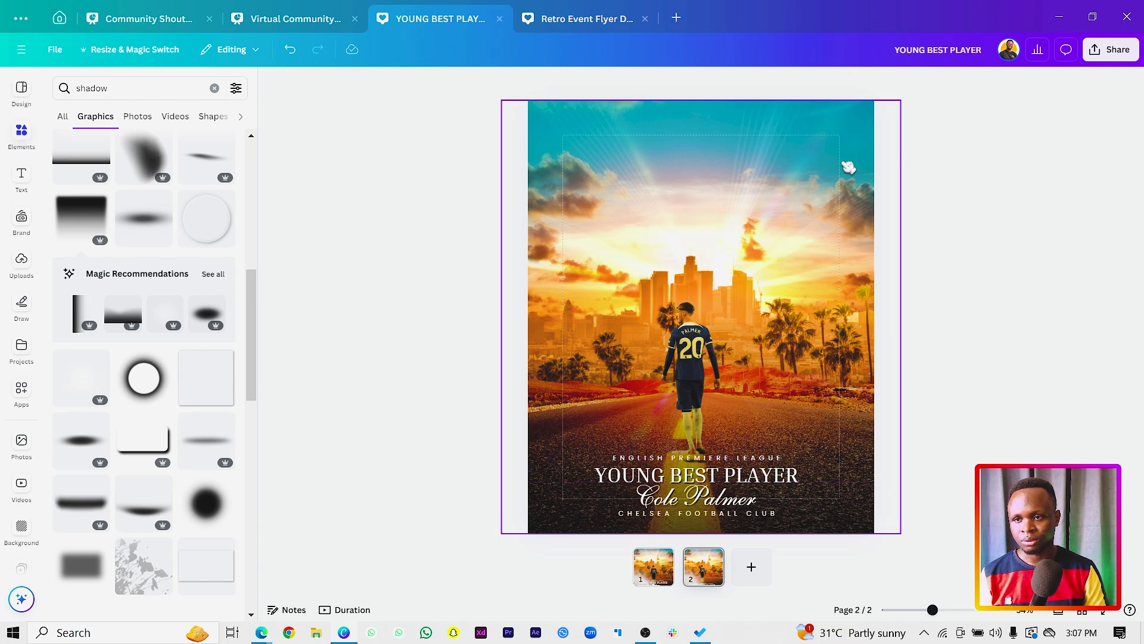
# Nudge the sunset background photo slightly upward.
pyautogui.click(685, 165)
pyautogui.moveTo(685, 163); pyautogui.dragTo(686, 142)
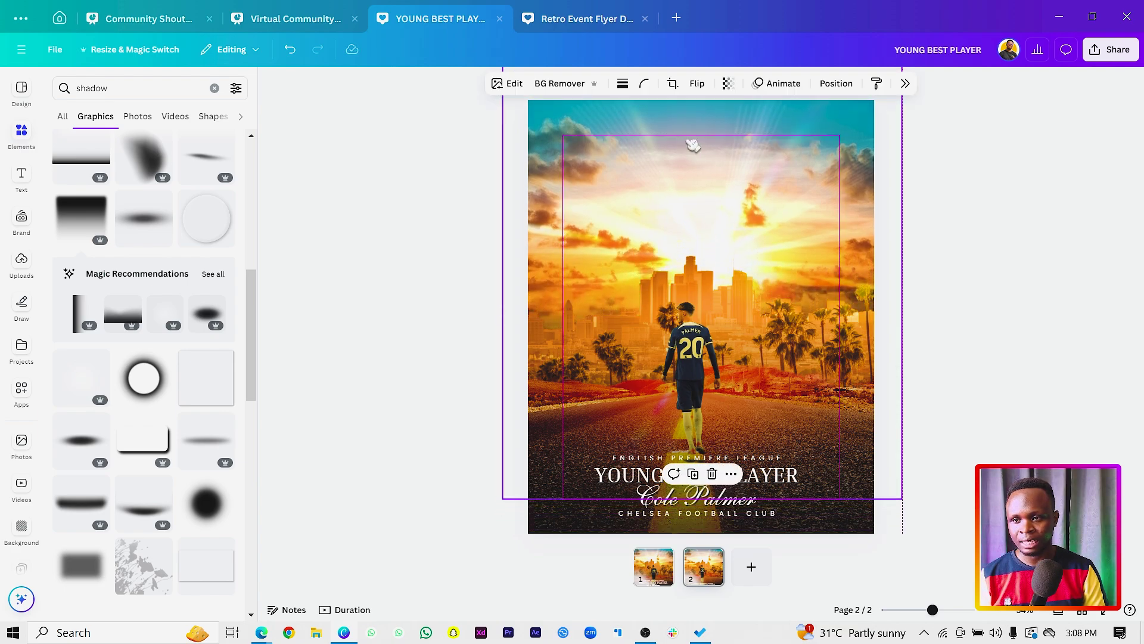
pyautogui.click(420, 215)
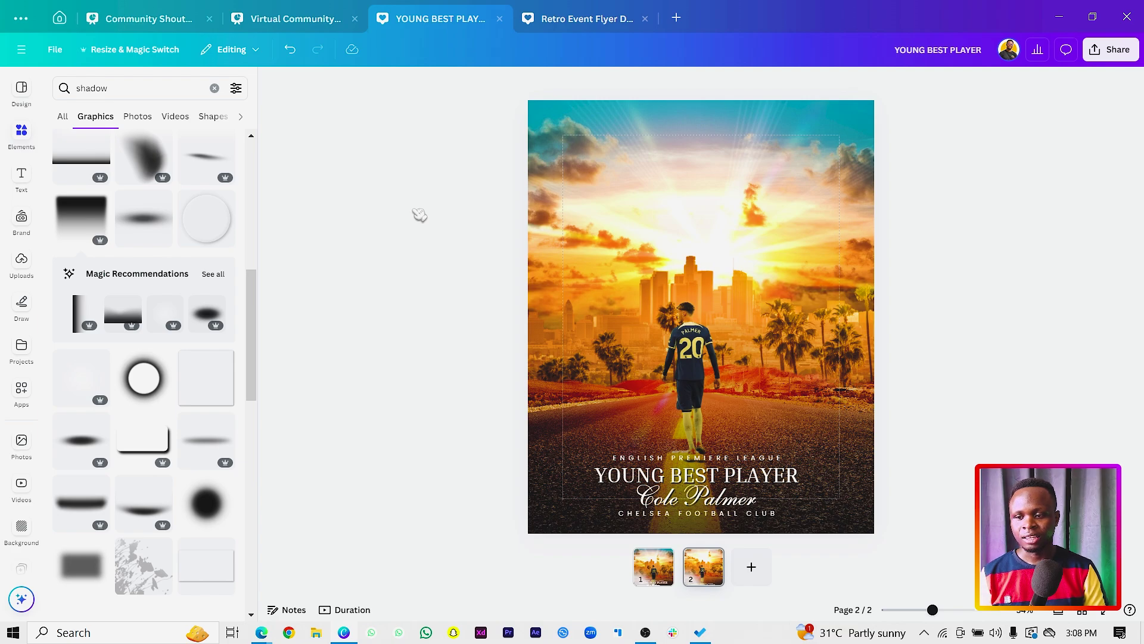